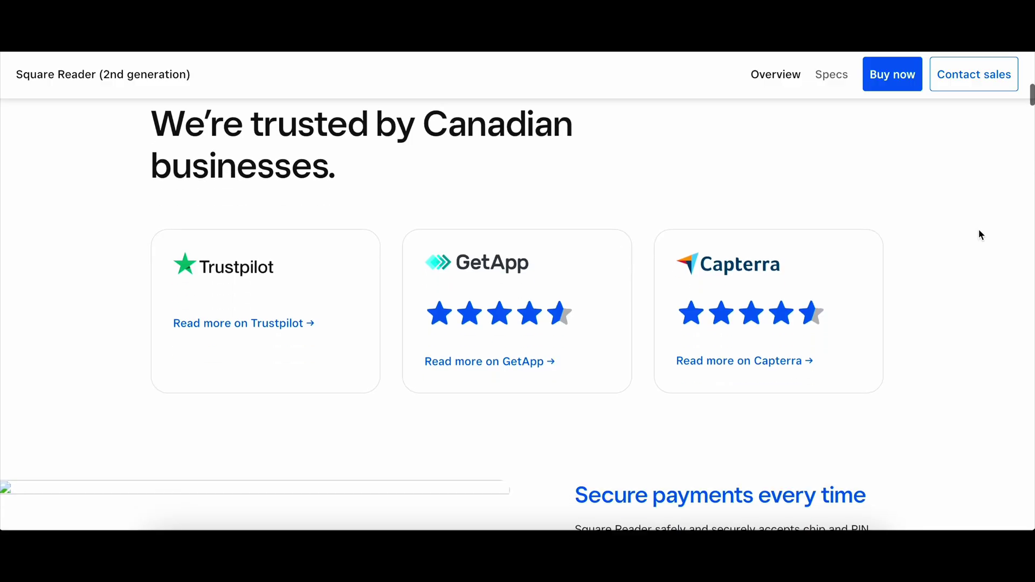
scroll(980, 235, down, 4)
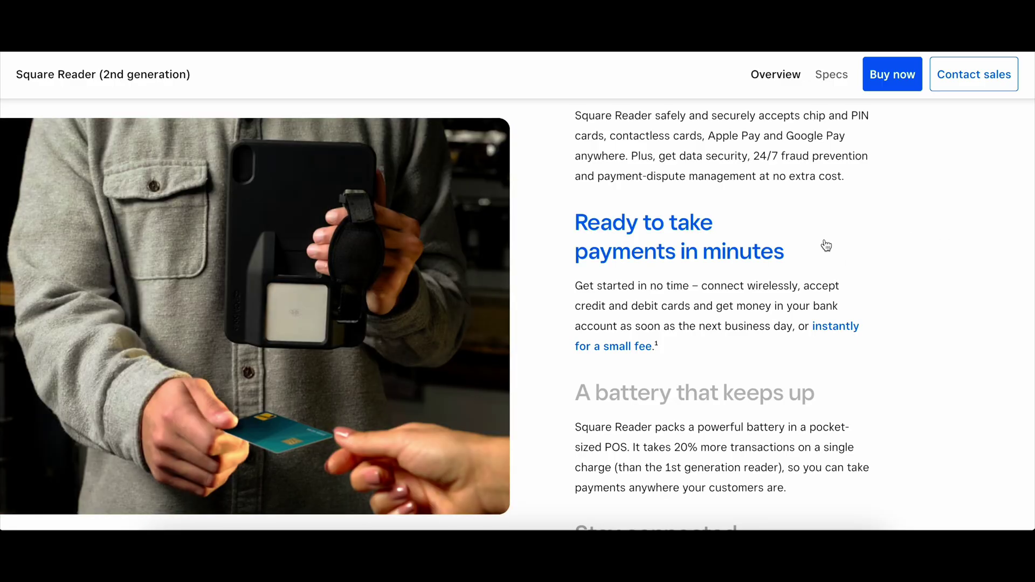
Step: Scroll past the Square Reader details and hardware cards to reach the Square Pricing page
scroll(539, 421, down, 3)
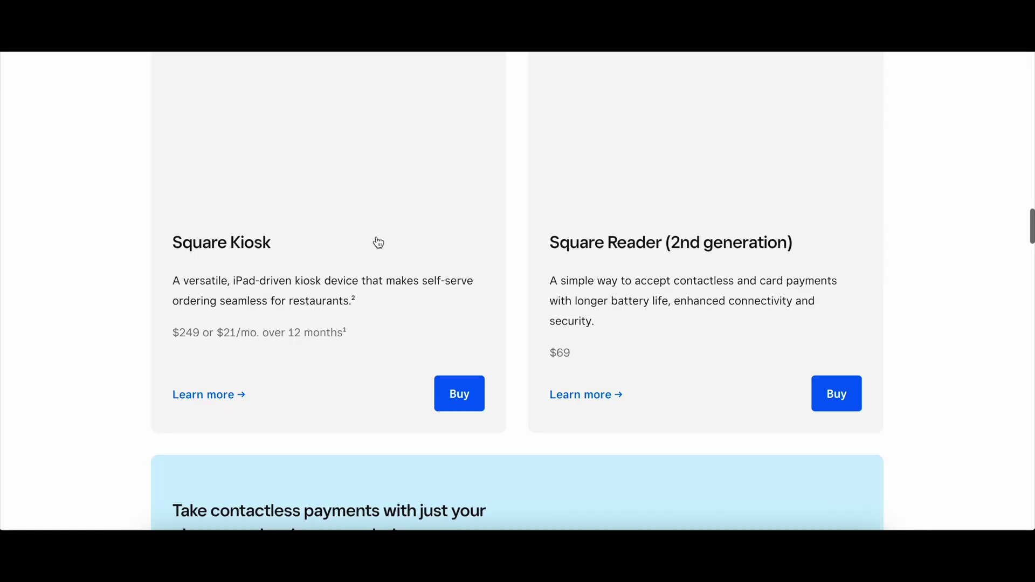
scroll(546, 347, down, 3)
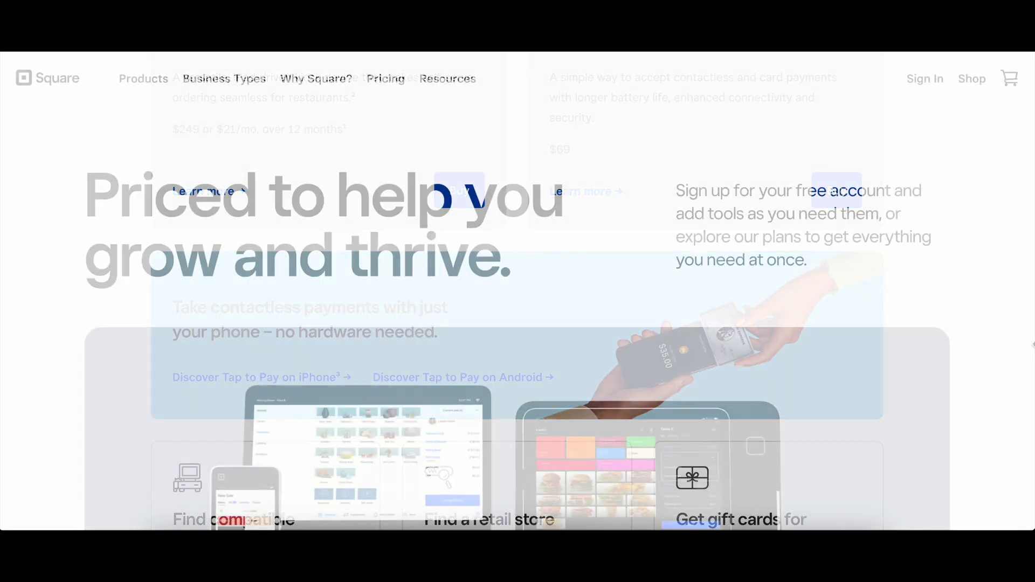
scroll(988, 298, down, 3)
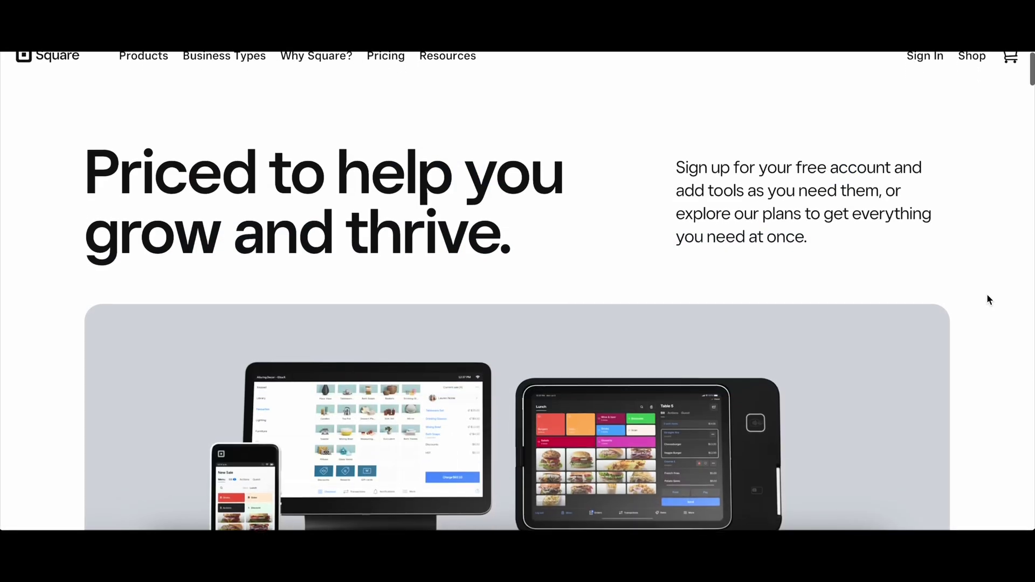
Step: Filter the pricing page's 'Tools to mix and match' to show only Free tools
scroll(987, 295, down, 6)
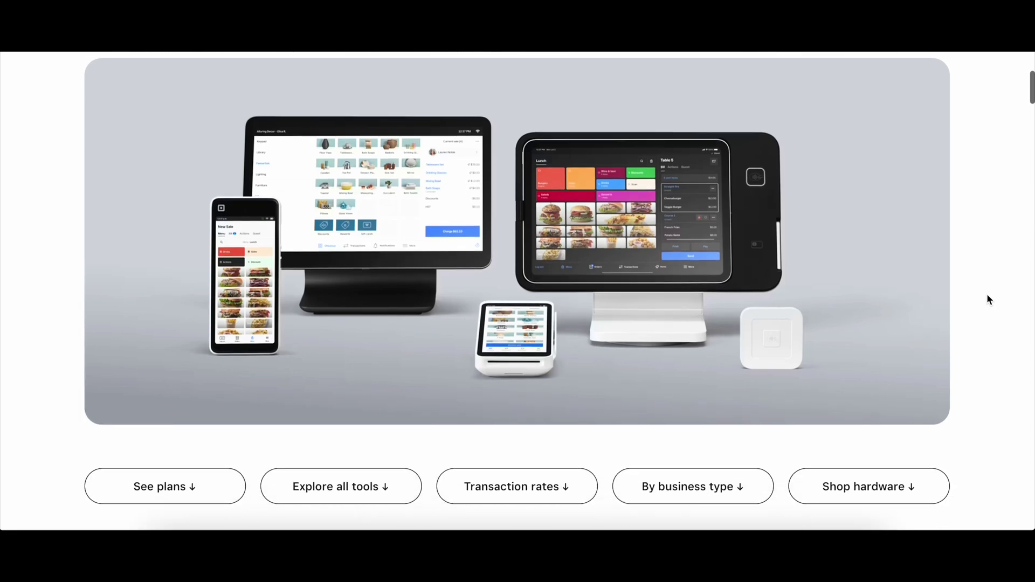
scroll(988, 297, down, 5)
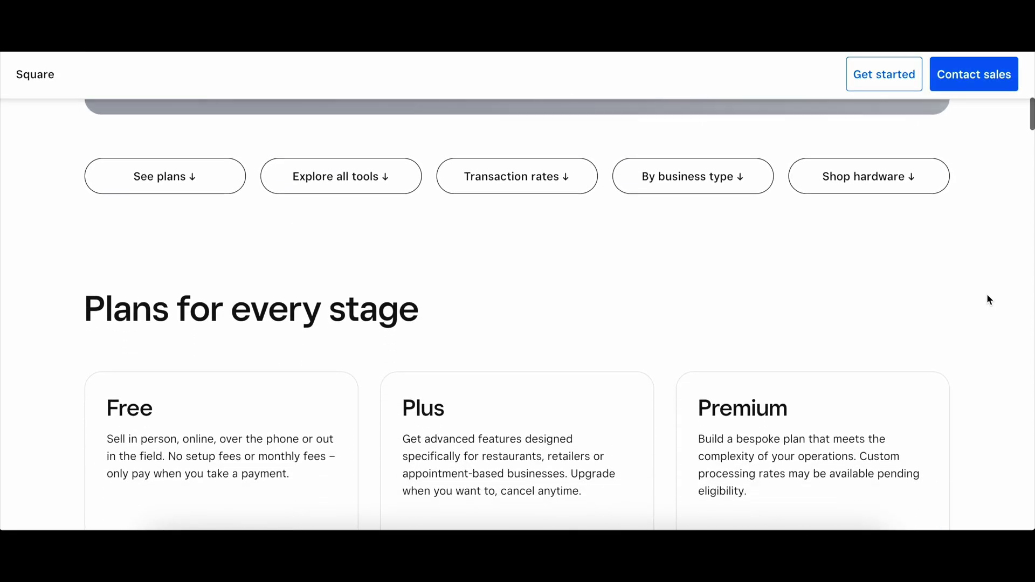
scroll(990, 300, down, 5)
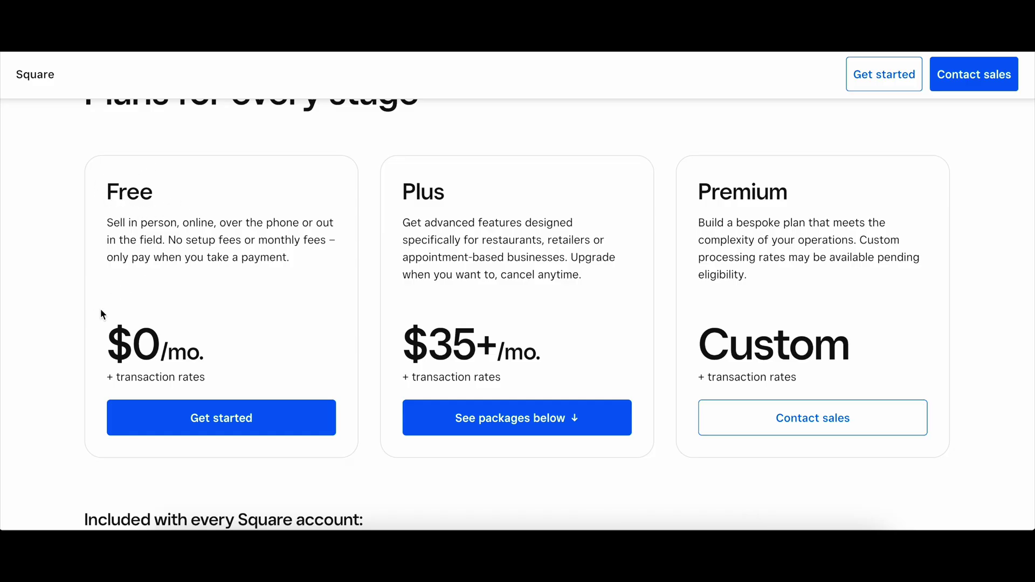
scroll(100, 309, down, 4)
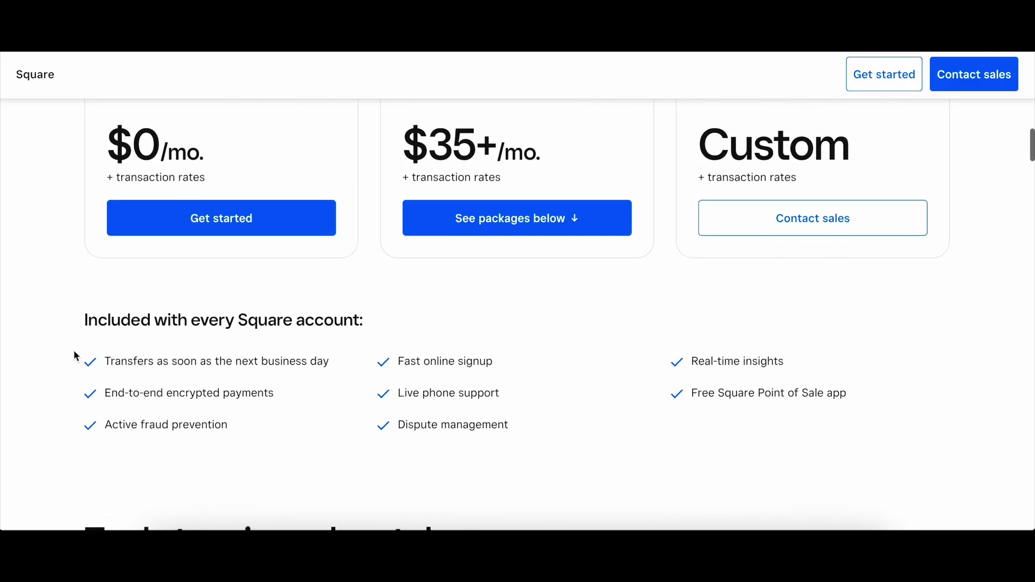
scroll(75, 356, down, 3)
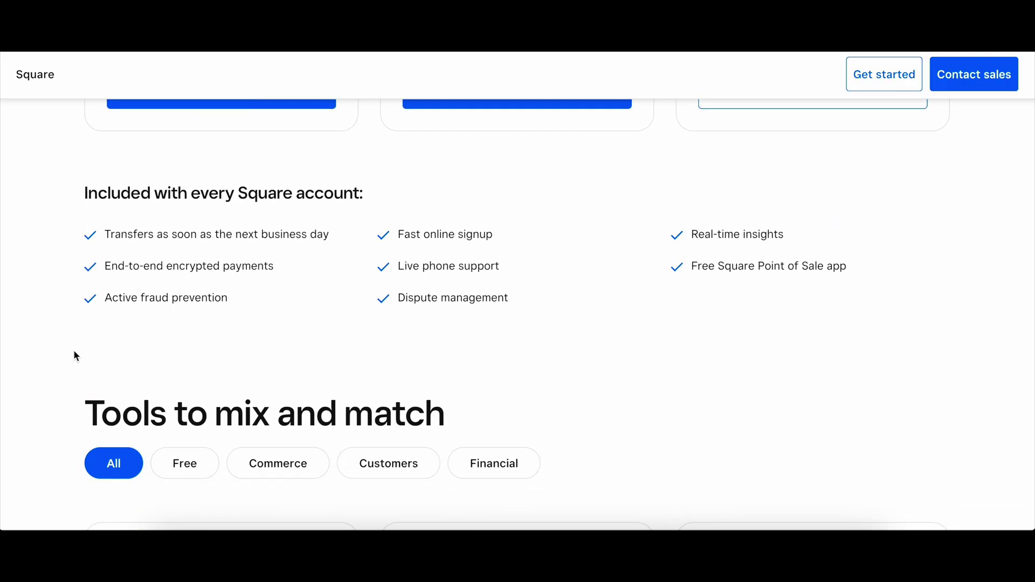
scroll(215, 356, down, 4)
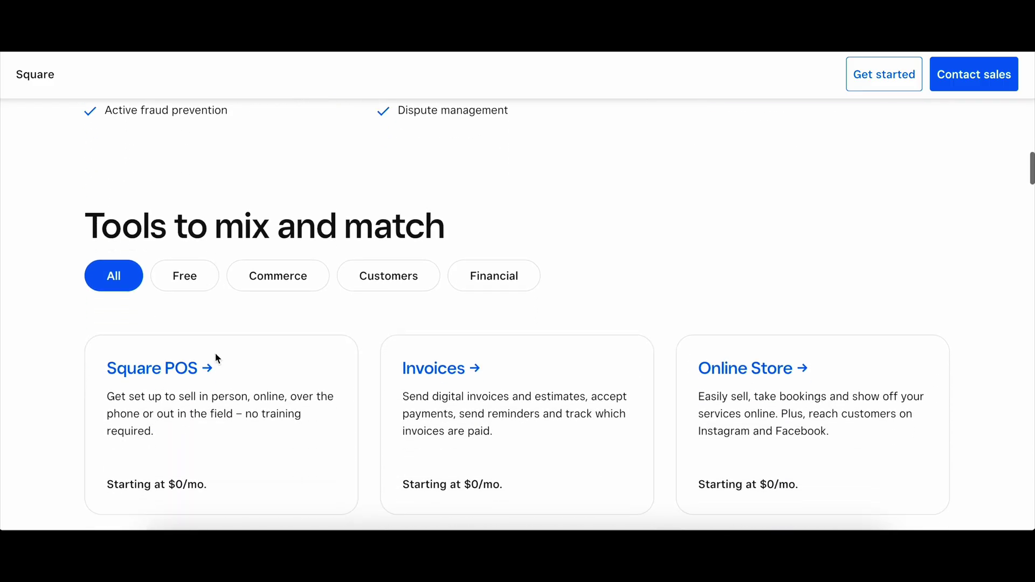
click(198, 257)
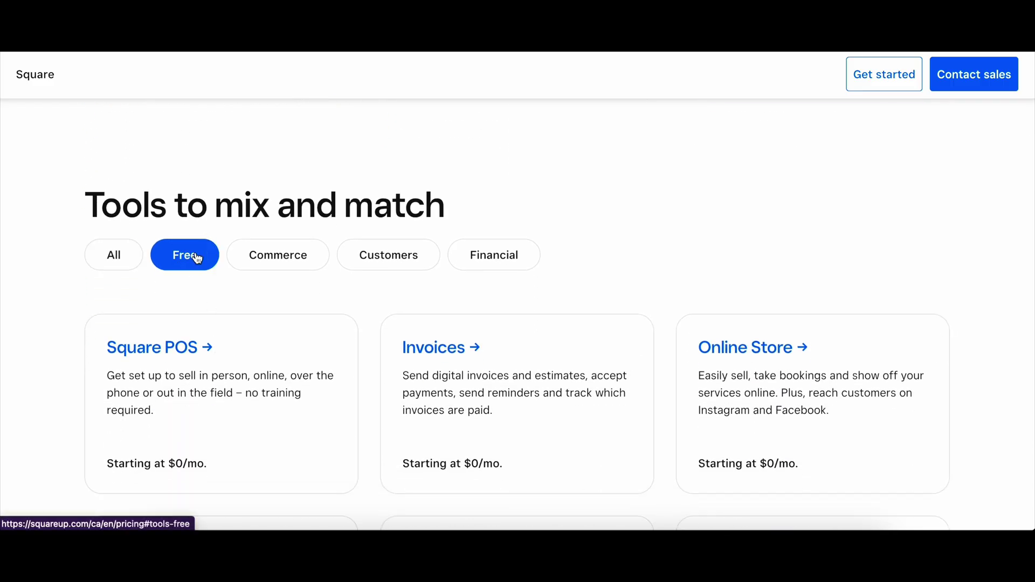
Step: Review the Processing fees section, then continue to the Dashboard home page
scroll(56, 349, down, 3)
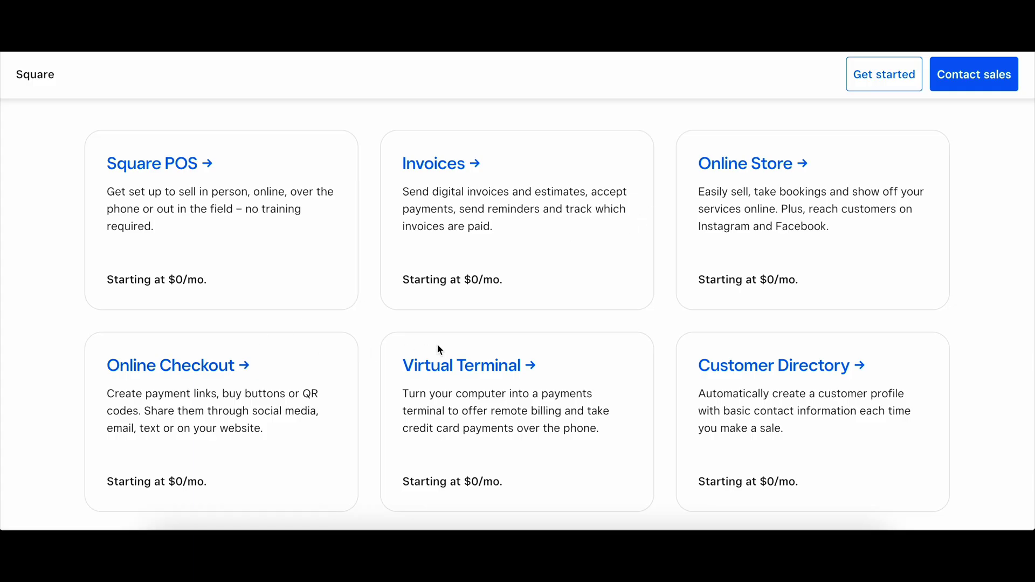
scroll(438, 348, down, 2)
scroll(440, 350, down, 5)
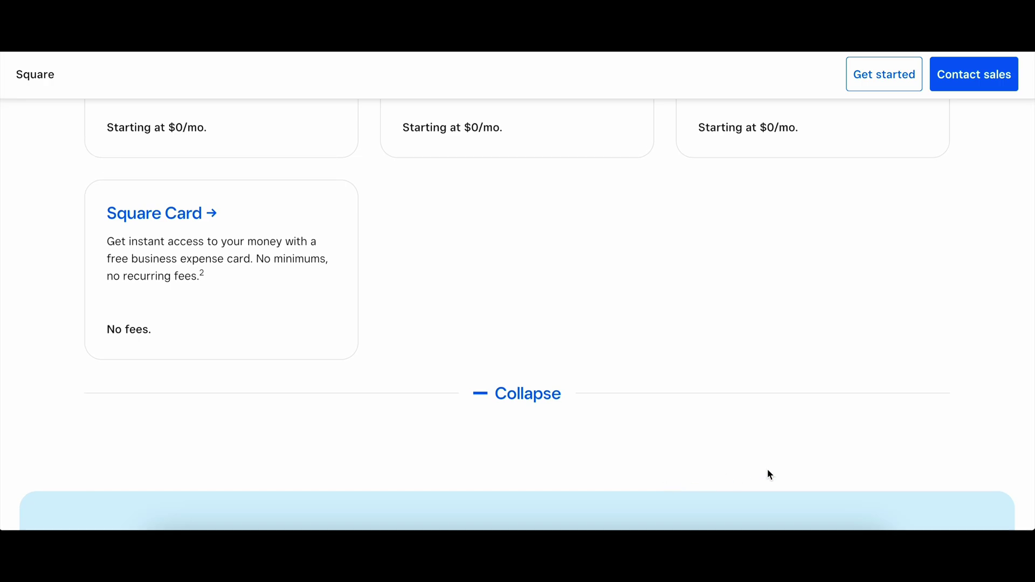
scroll(786, 471, down, 5)
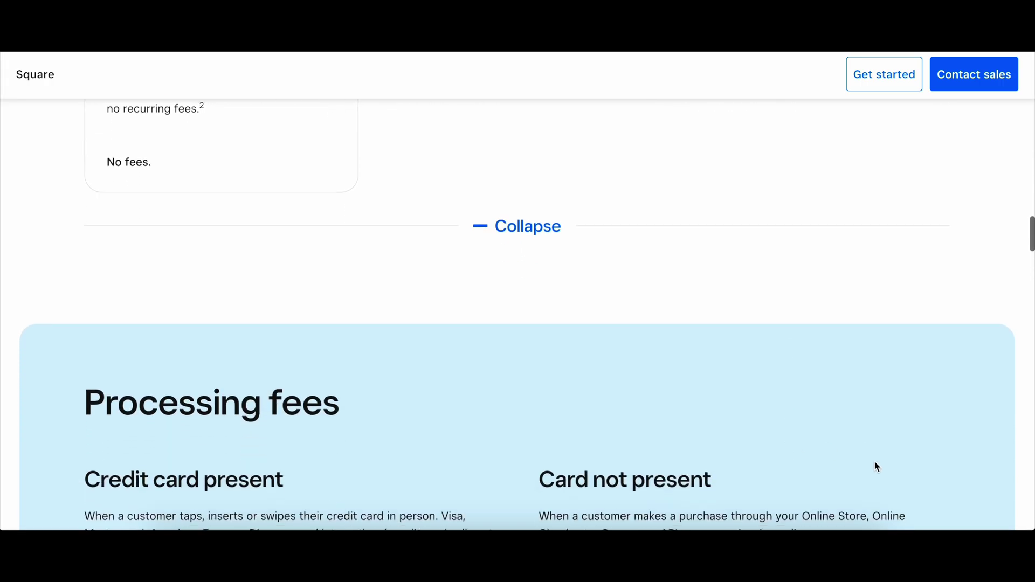
scroll(875, 463, down, 4)
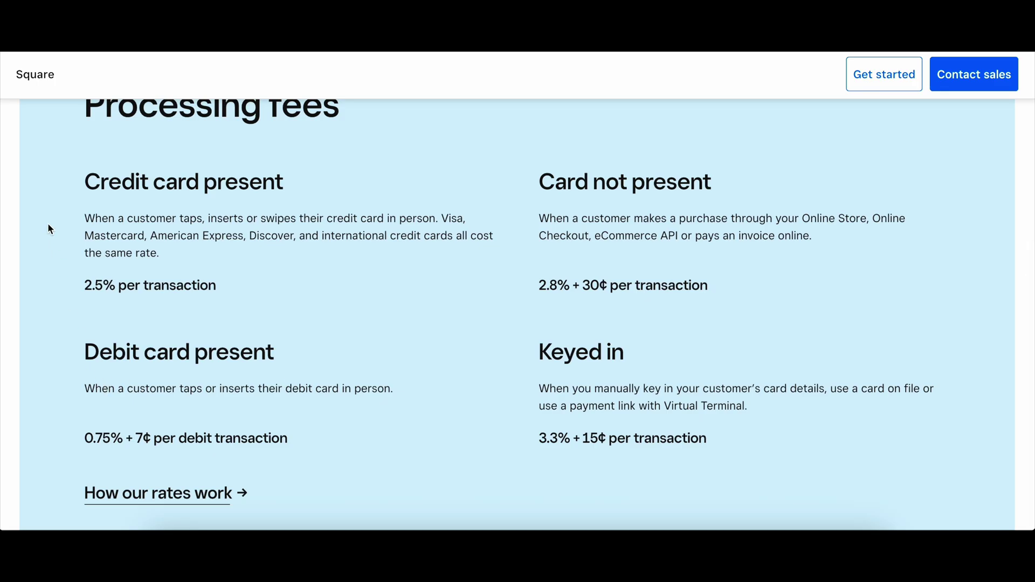
scroll(46, 280, down, 1)
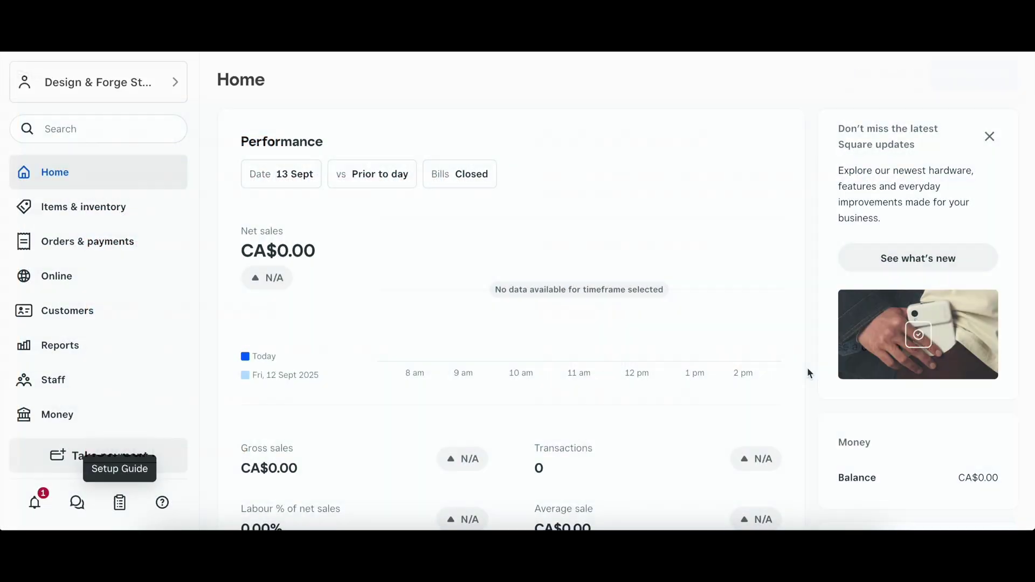
Step: Go to Items & inventory > Items > Item library in the sidebar
scroll(808, 370, down, 2)
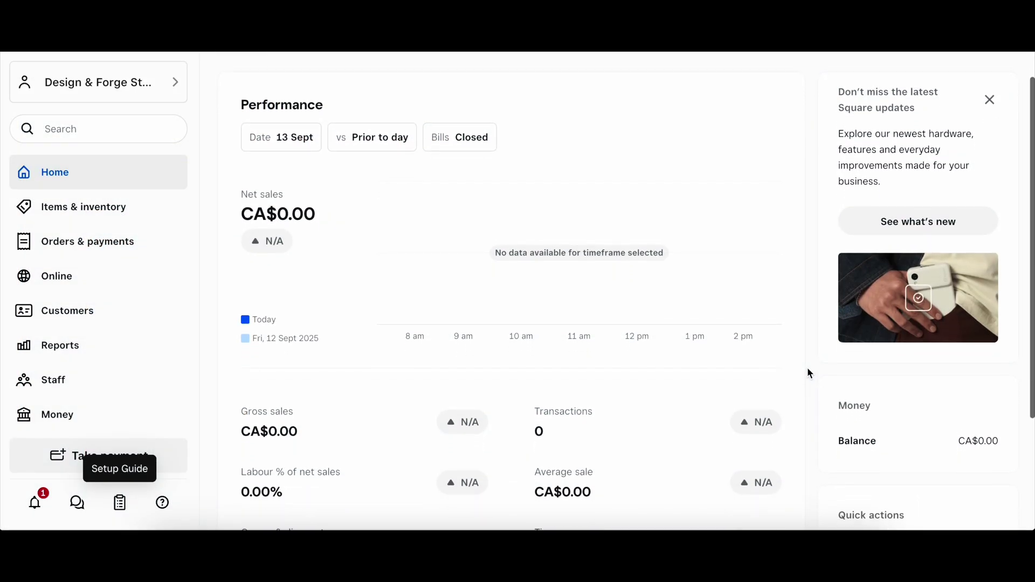
scroll(809, 370, up, 2)
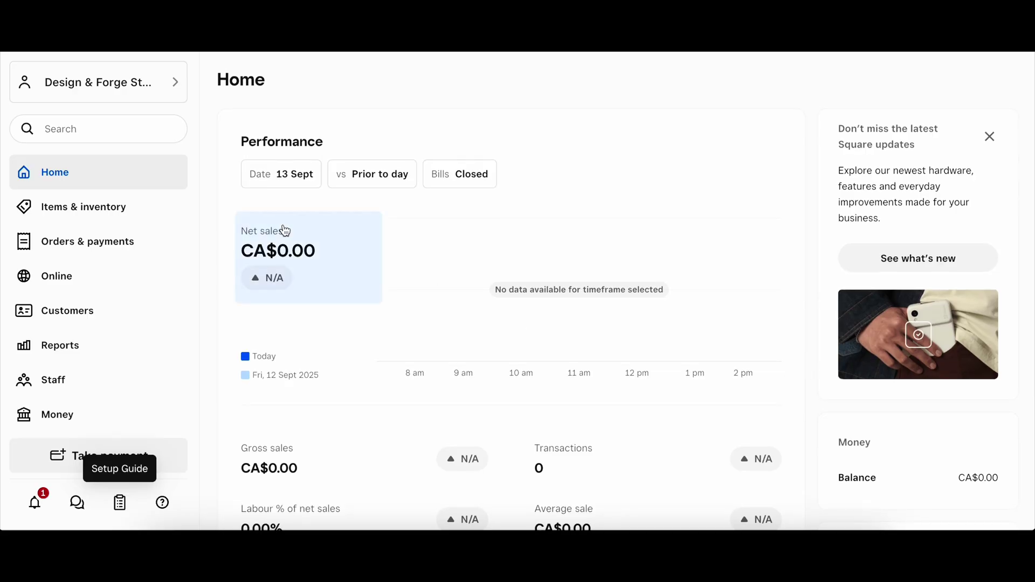
click(112, 201)
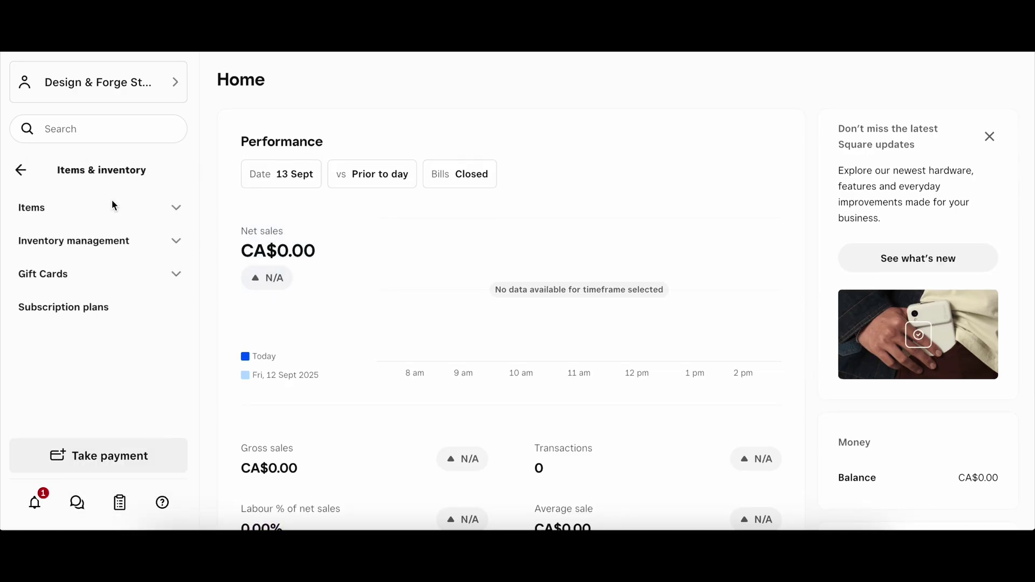
click(164, 210)
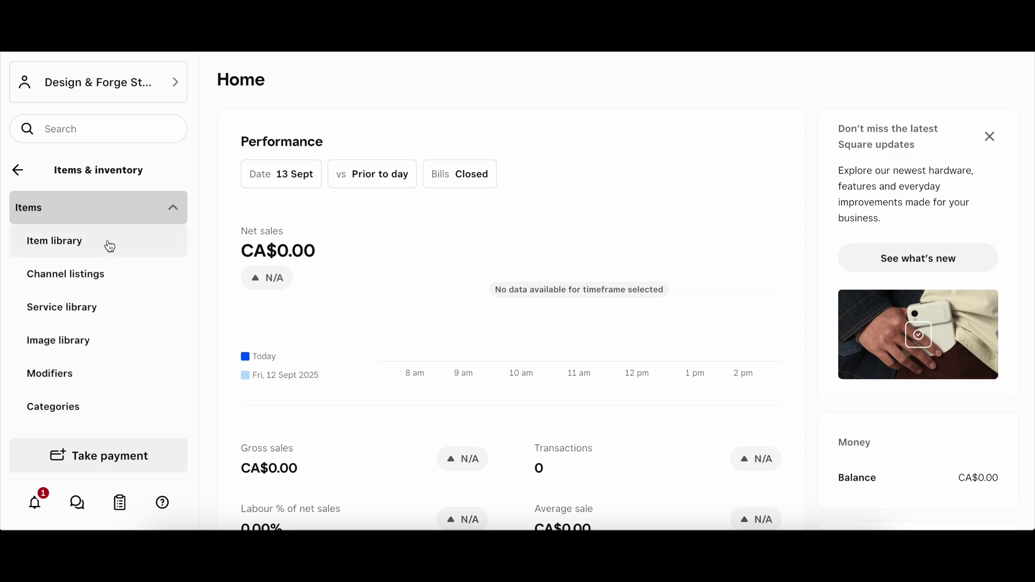
click(88, 256)
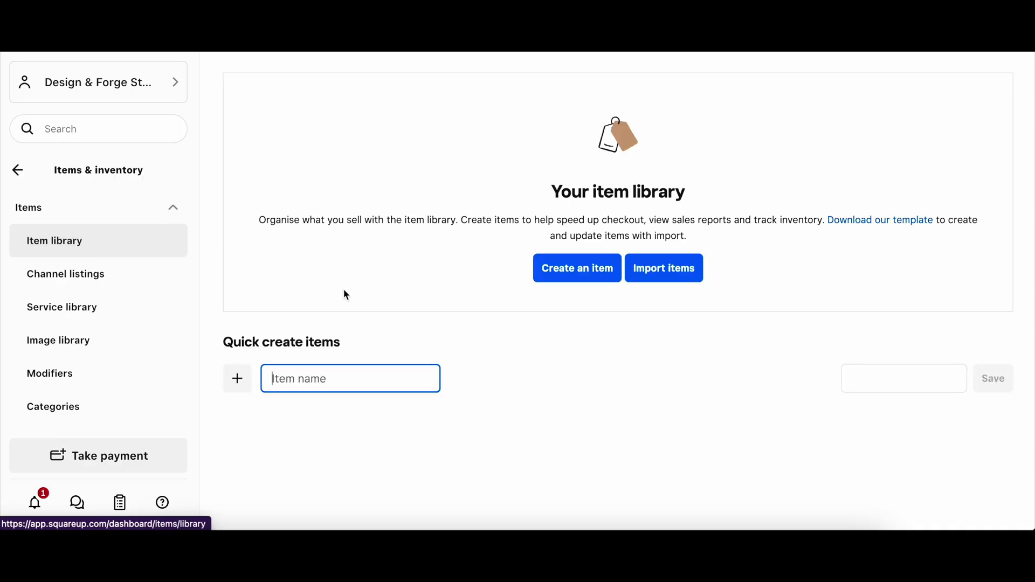
Step: Create a new item with Physical good as its item type
click(582, 268)
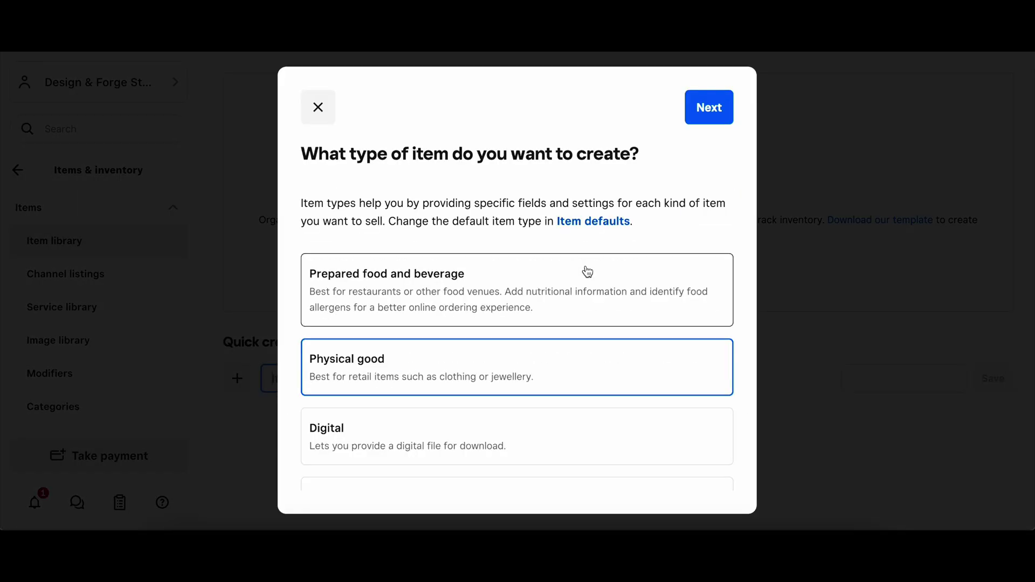
scroll(586, 270, down, 2)
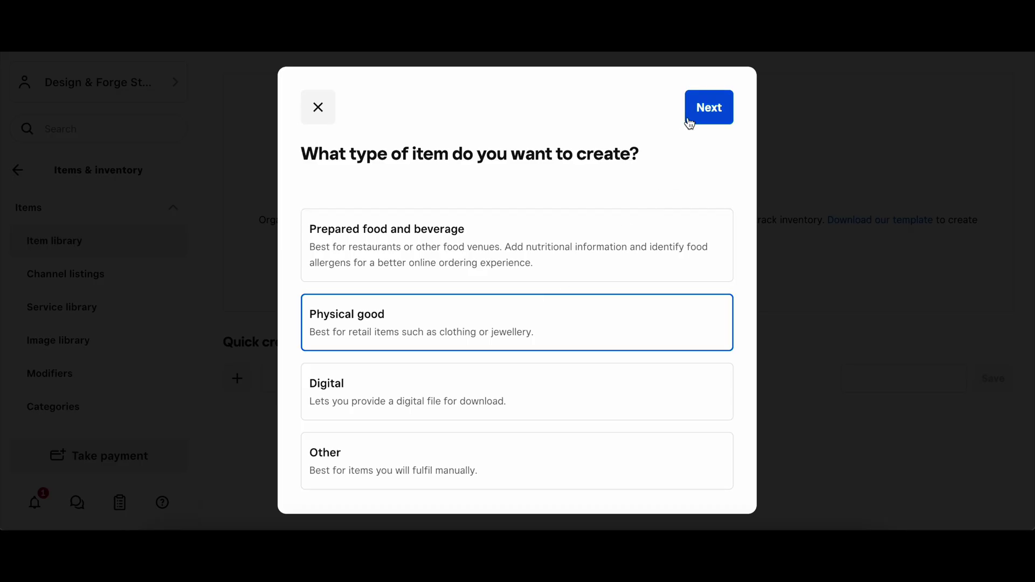
click(710, 112)
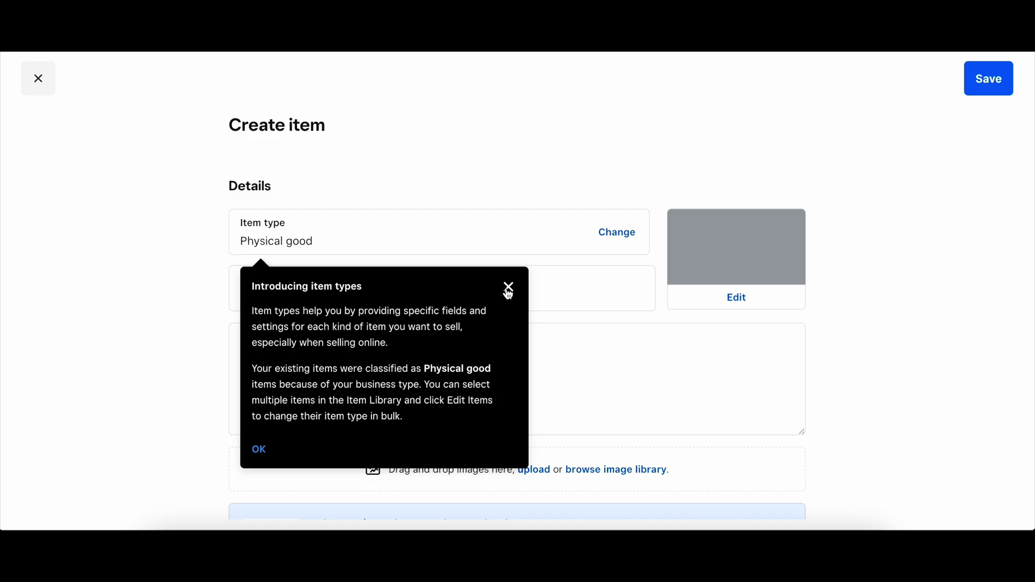
Step: Dismiss the item types introduction and name the item 'Large Cinderwing Dragon'
click(508, 292)
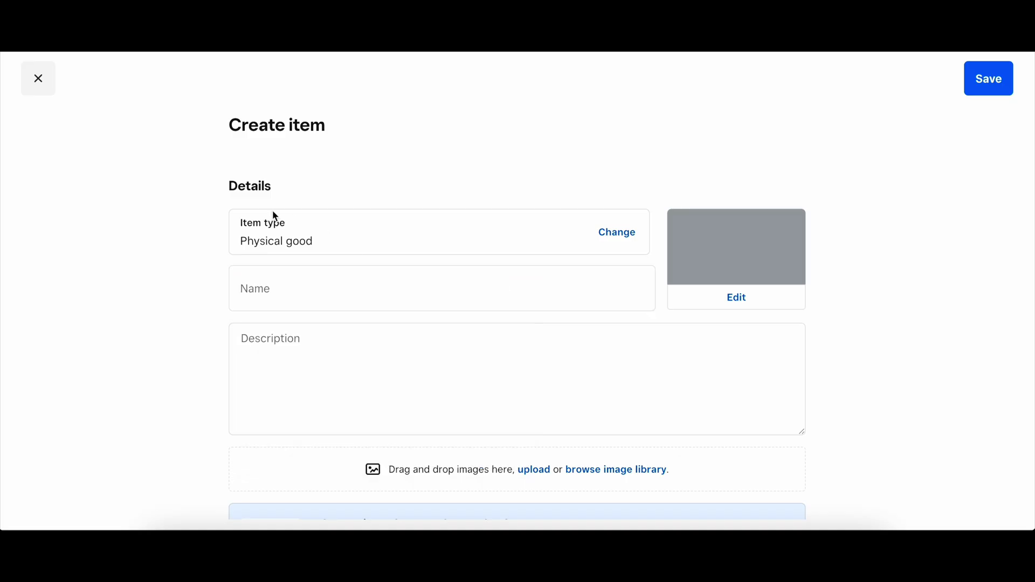
click(318, 287)
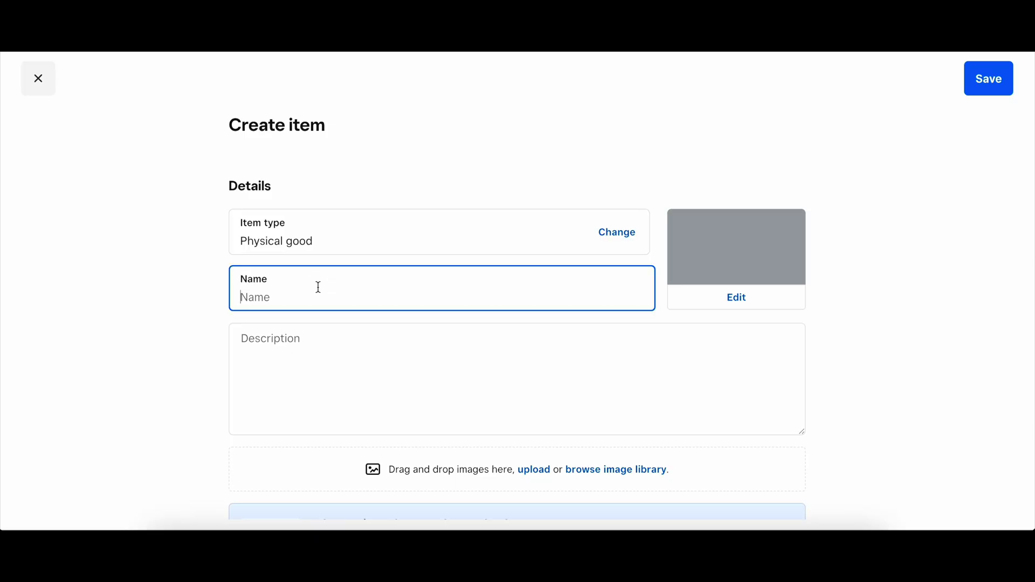
text(Large Cin)
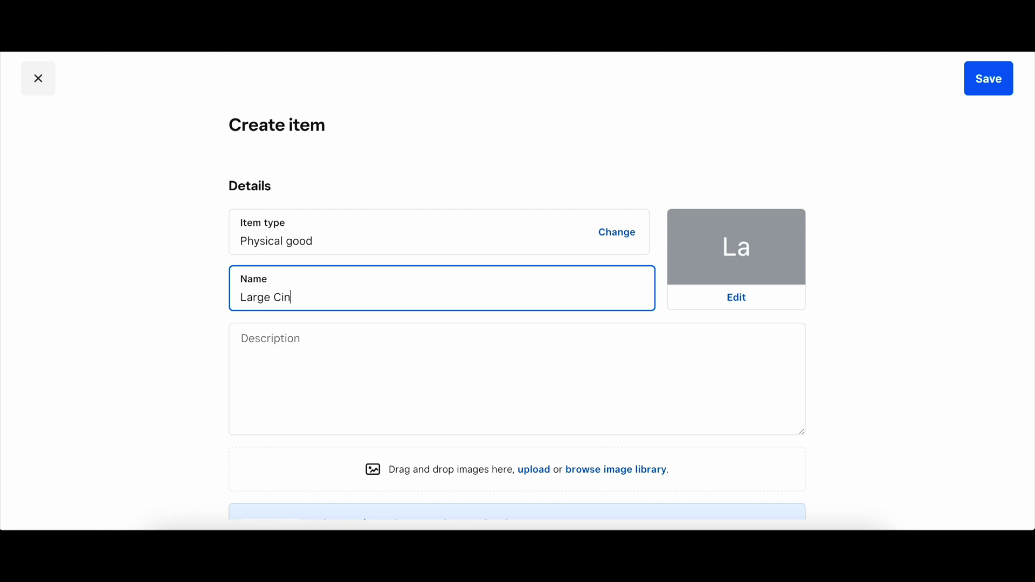
text(derwing Drago)
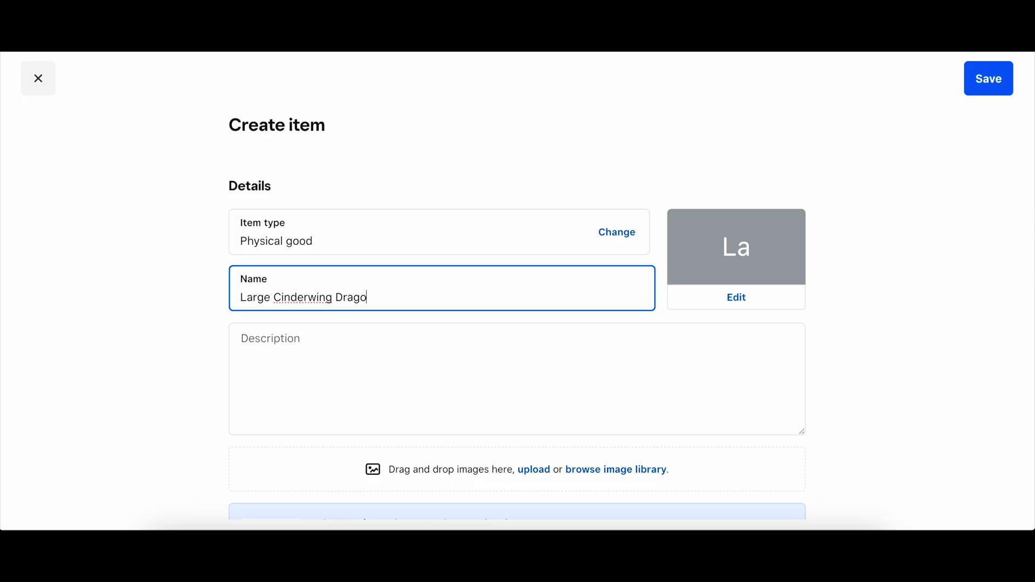
text(n)
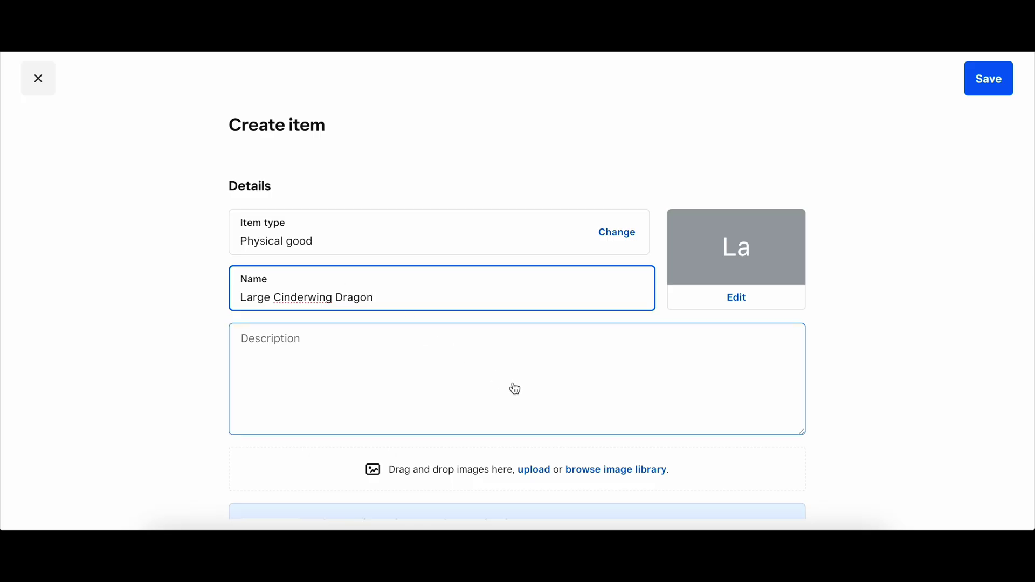
Step: Scroll the item form down to the Categorisation and Options sections
scroll(543, 409, down, 2)
scroll(545, 410, down, 3)
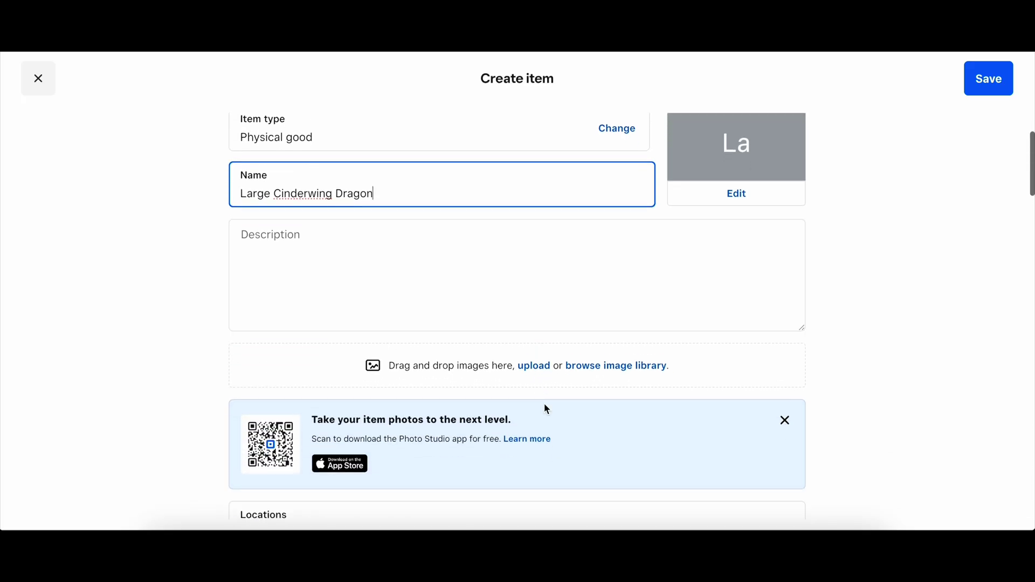
scroll(546, 409, down, 3)
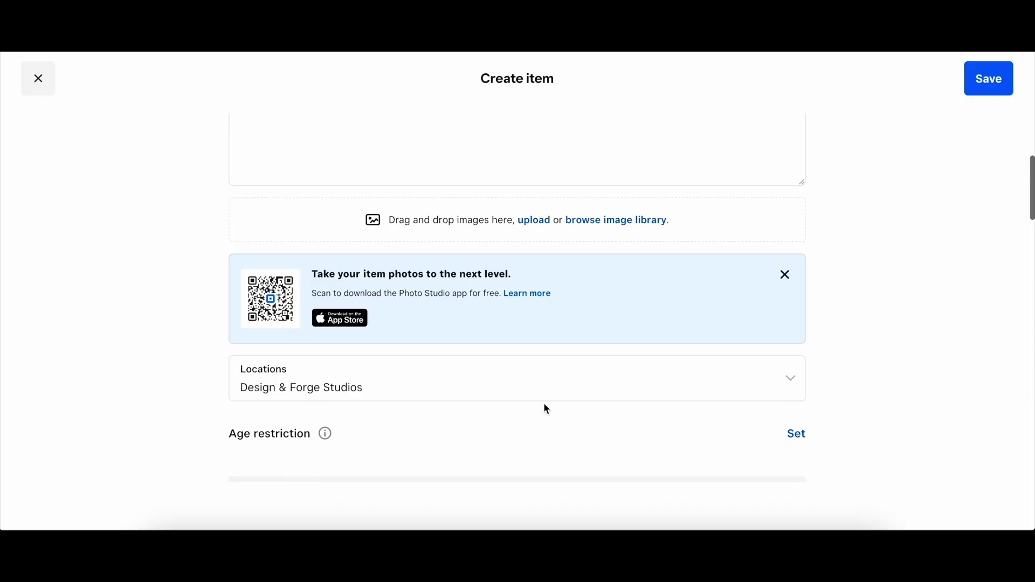
scroll(546, 410, down, 3)
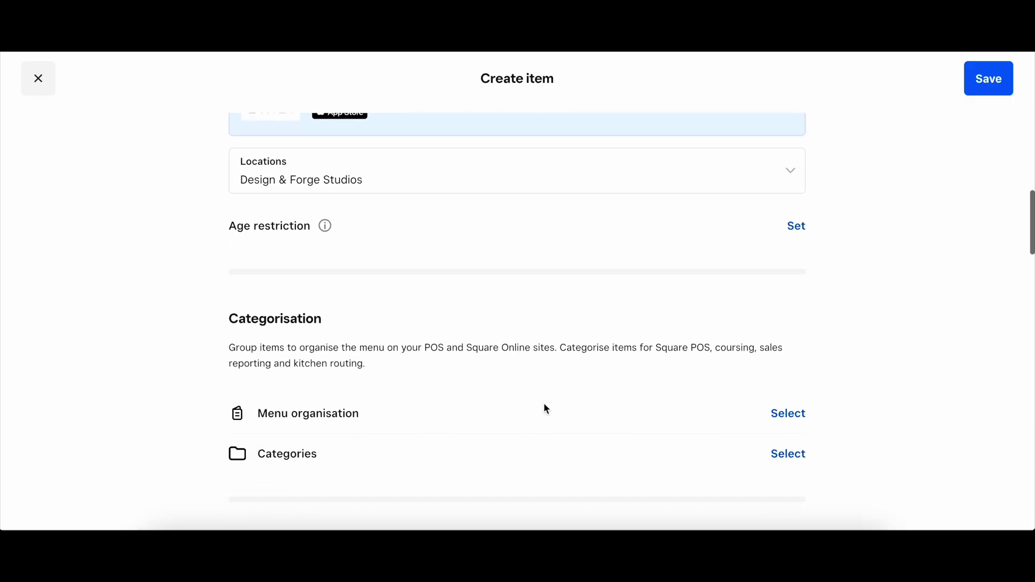
scroll(545, 404, down, 2)
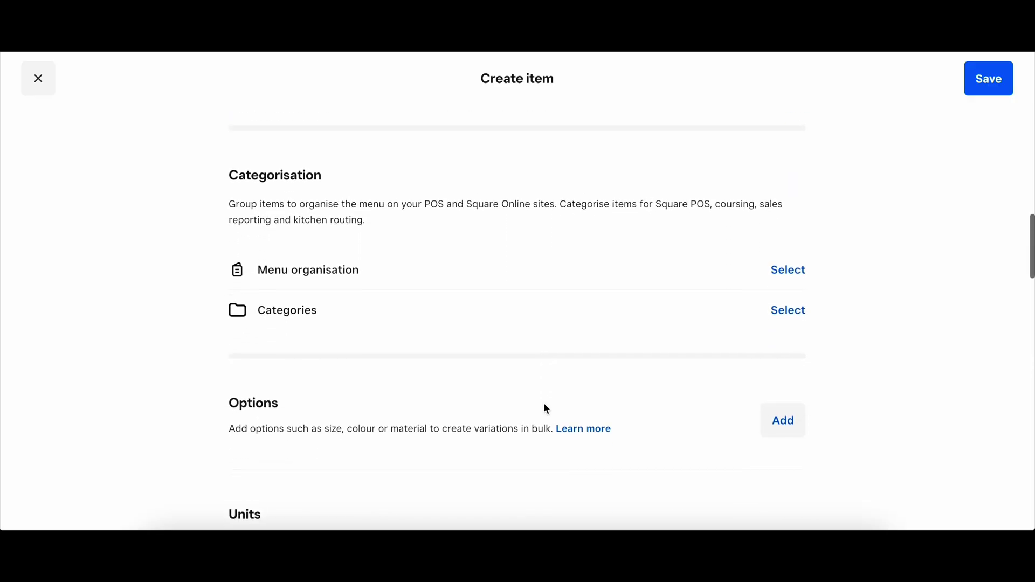
click(805, 265)
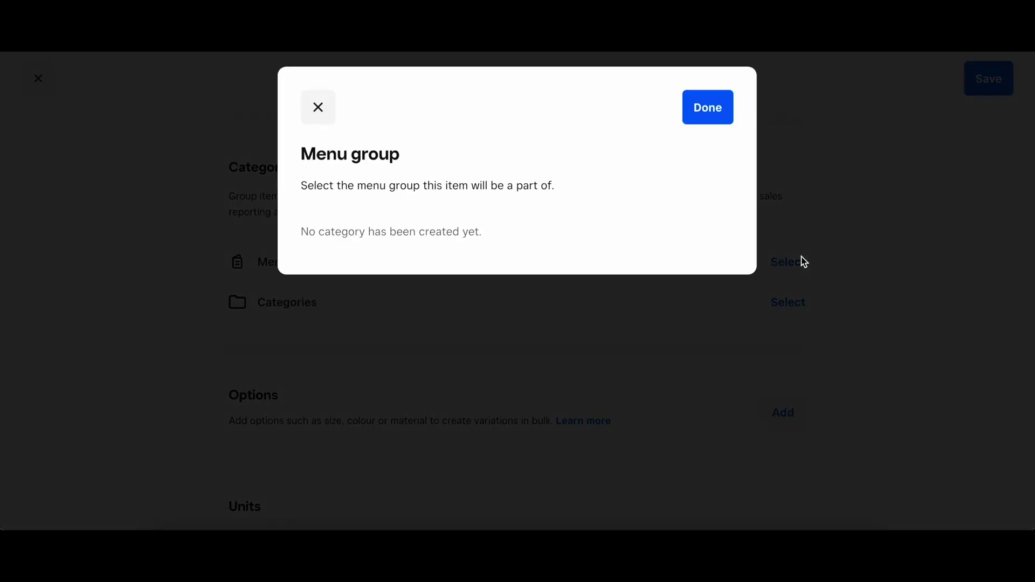
click(708, 107)
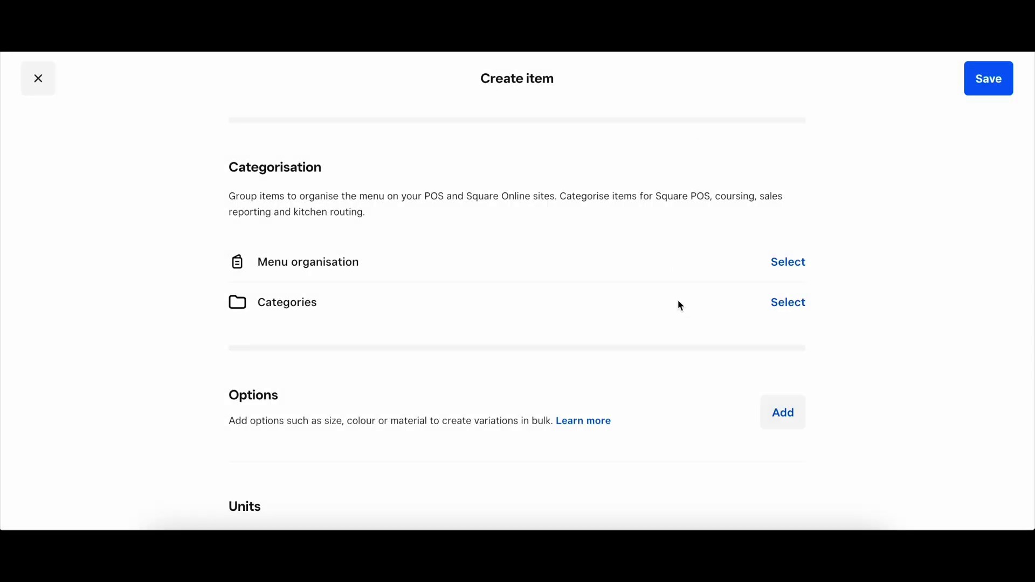
scroll(678, 300, down, 1)
click(787, 271)
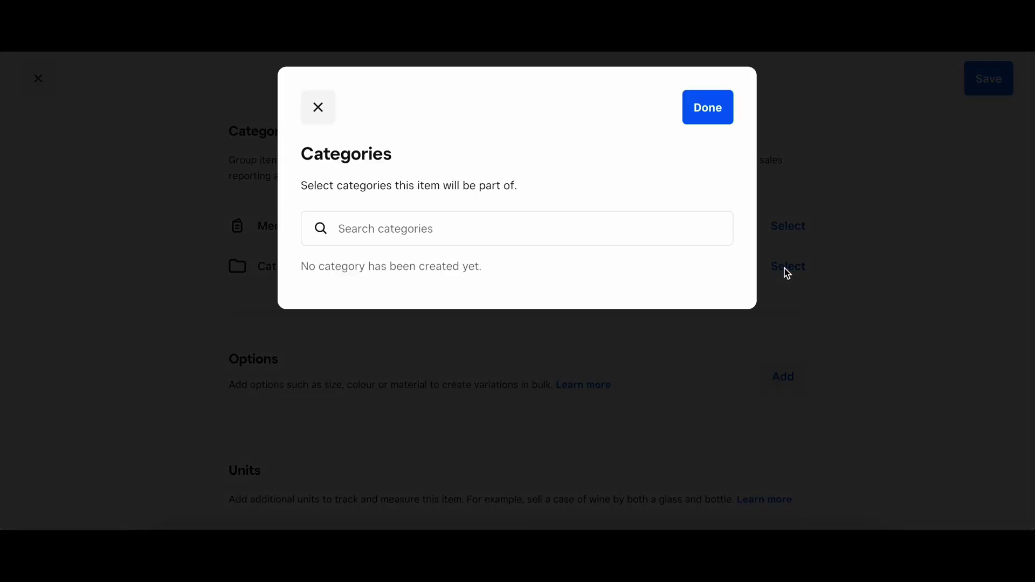
click(586, 231)
text(D)
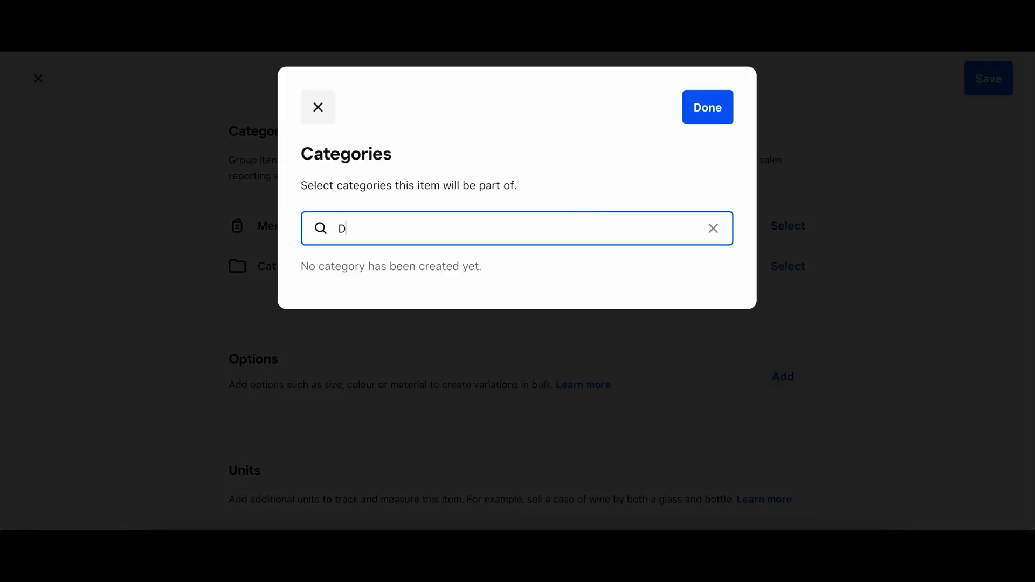
text(ragons)
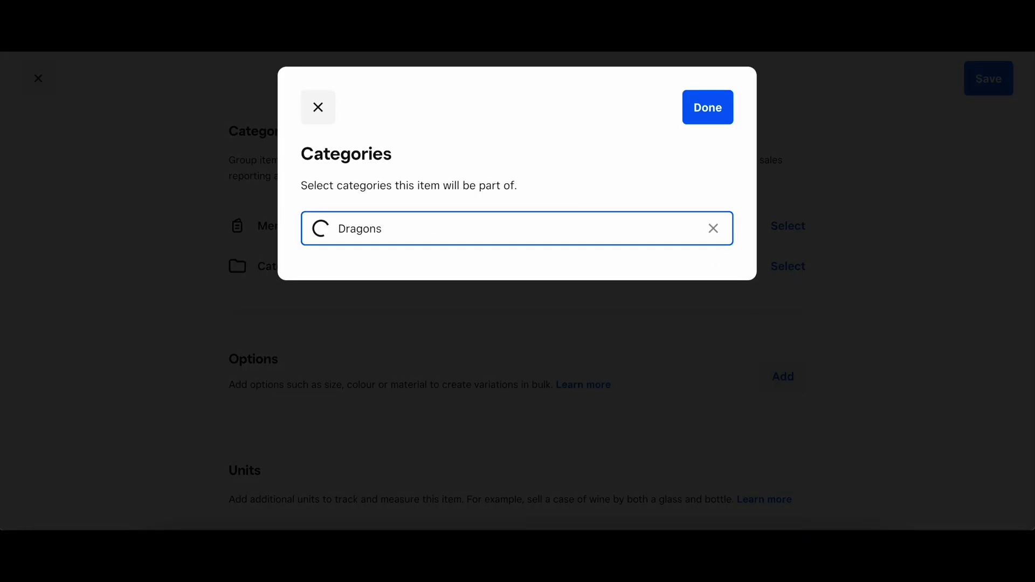
click(730, 110)
Step: Enter 36.00 as the variation price in the Variations section
scroll(630, 311, down, 2)
scroll(629, 307, down, 2)
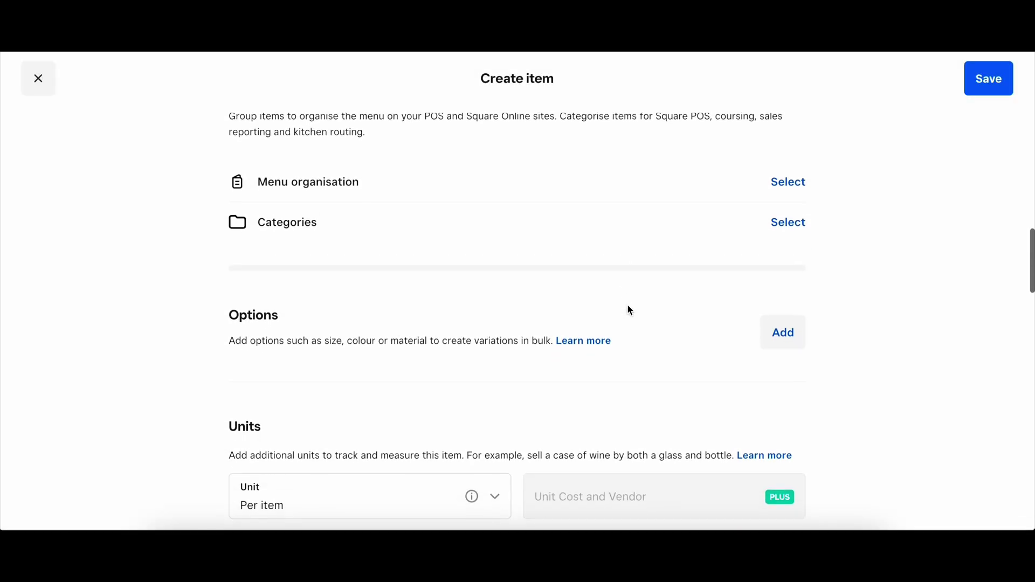
scroll(630, 311, down, 3)
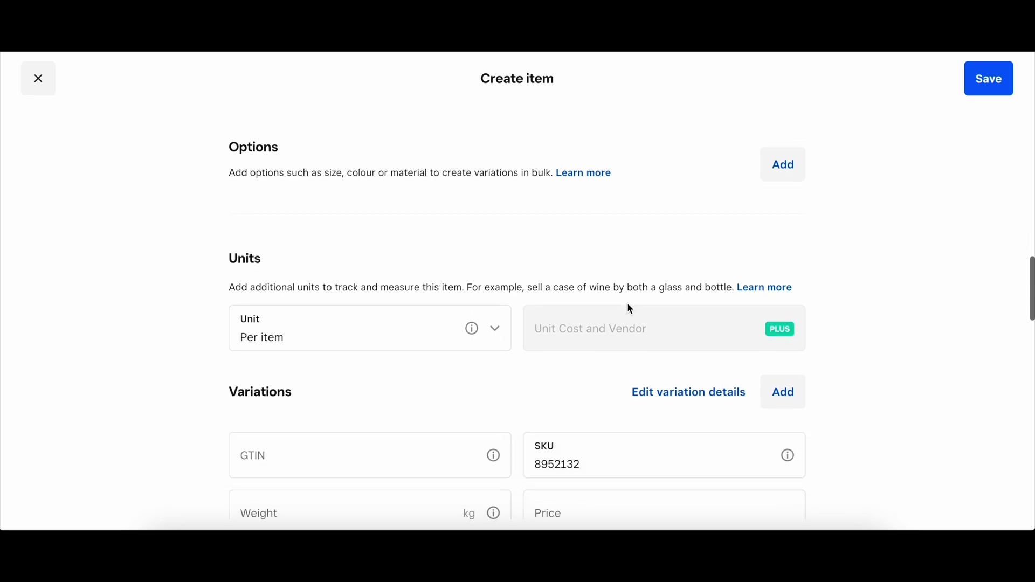
scroll(630, 310, down, 2)
scroll(629, 308, down, 1)
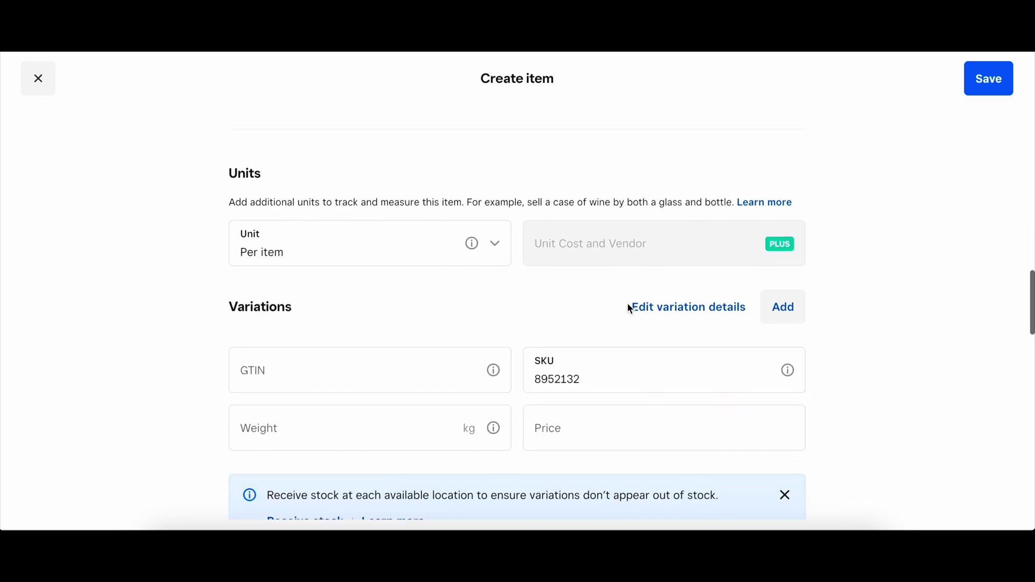
click(569, 392)
click(569, 392)
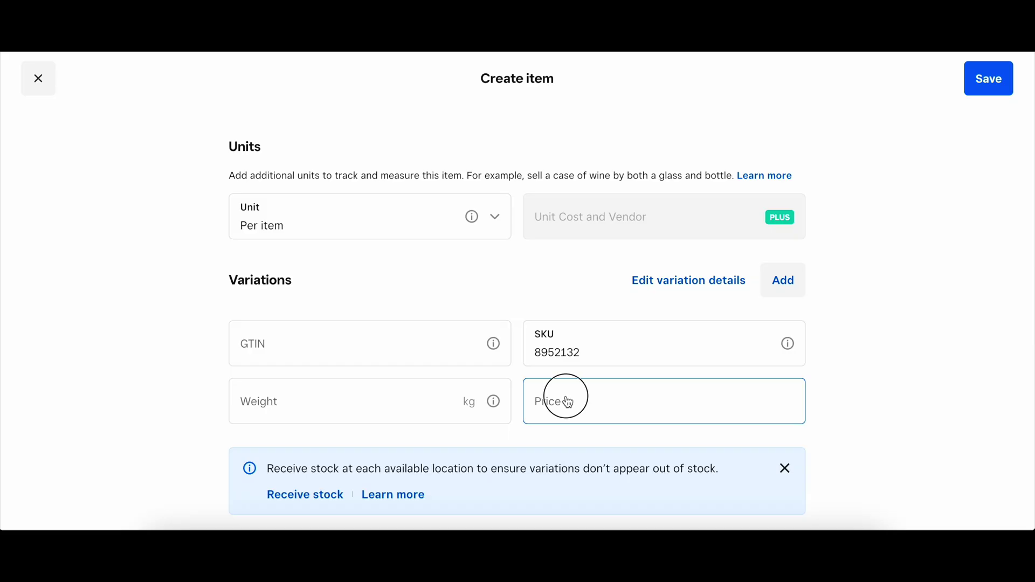
text(3)
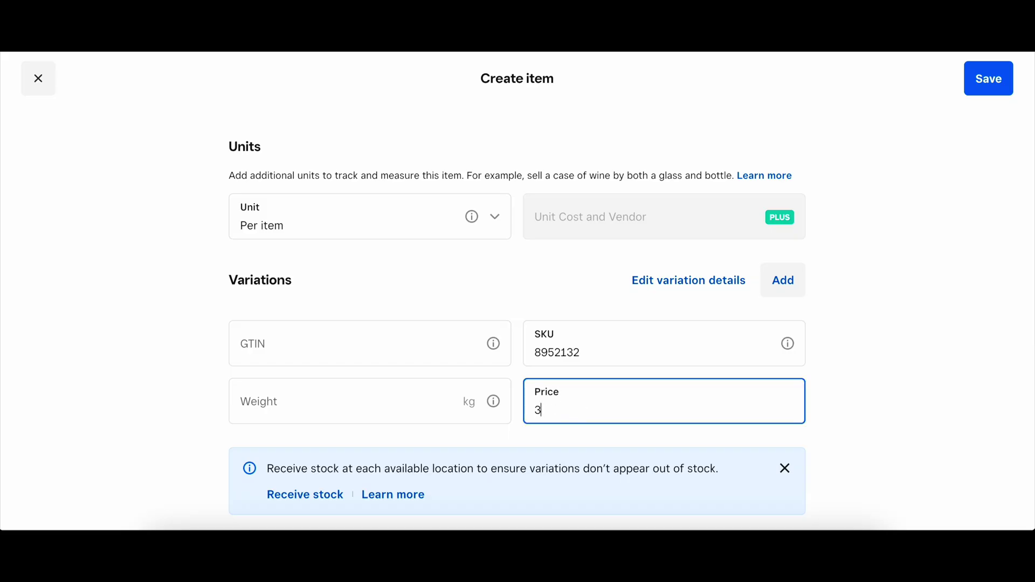
text(6.00)
click(839, 386)
scroll(840, 387, down, 2)
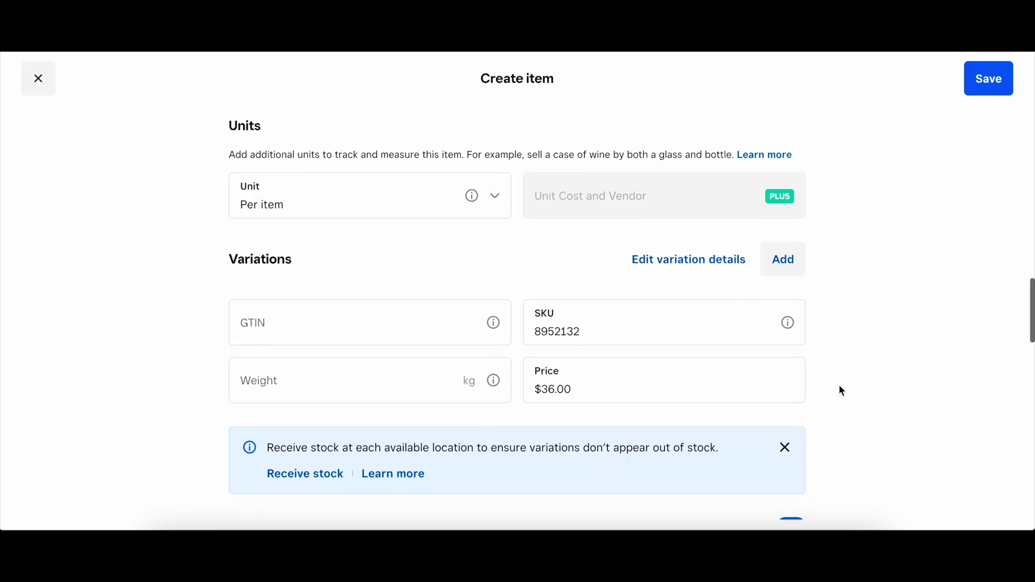
scroll(842, 390, down, 1)
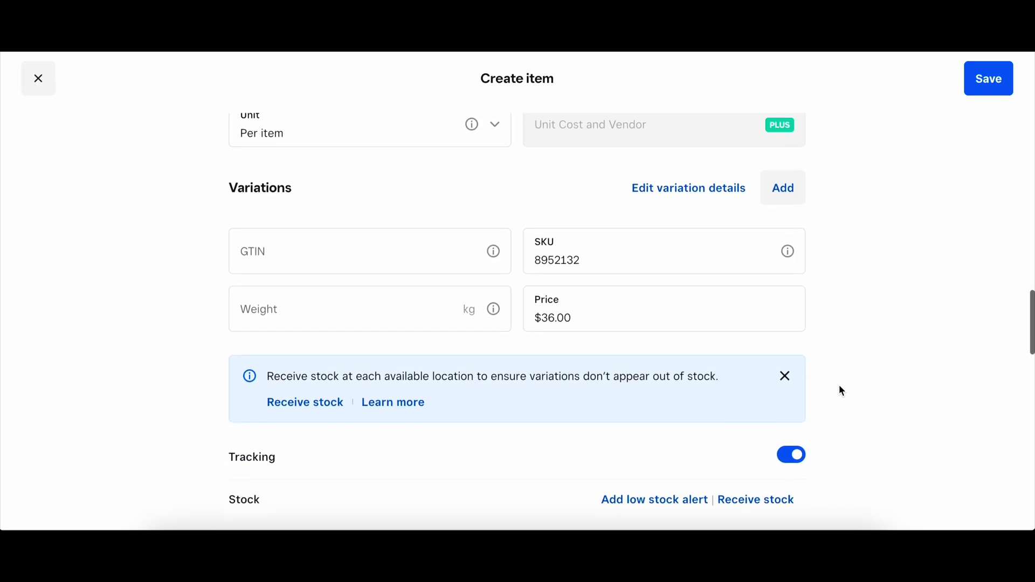
scroll(842, 390, down, 1)
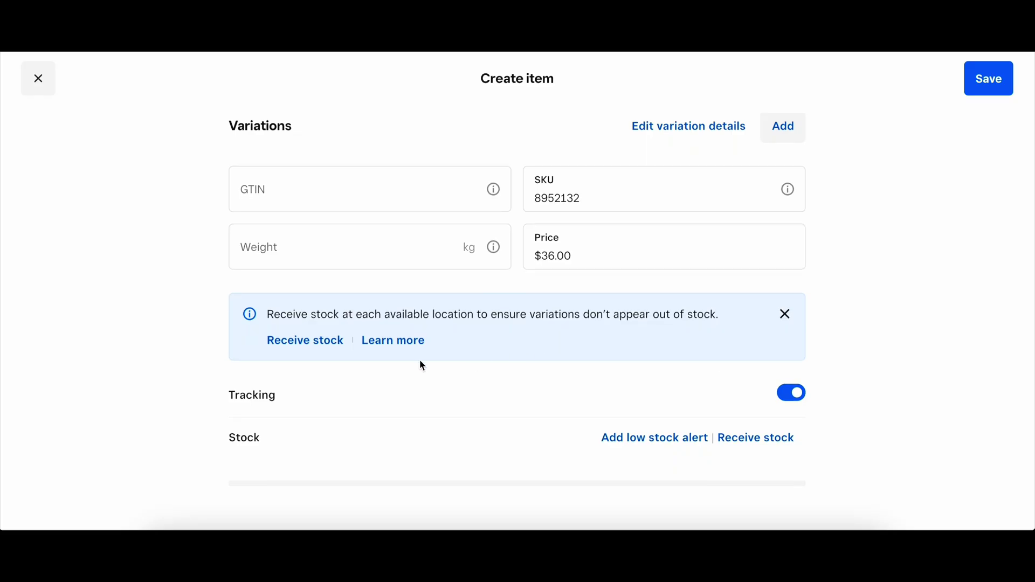
Step: Receive 2 units of stock at Design & Forge Studios for the item
click(318, 351)
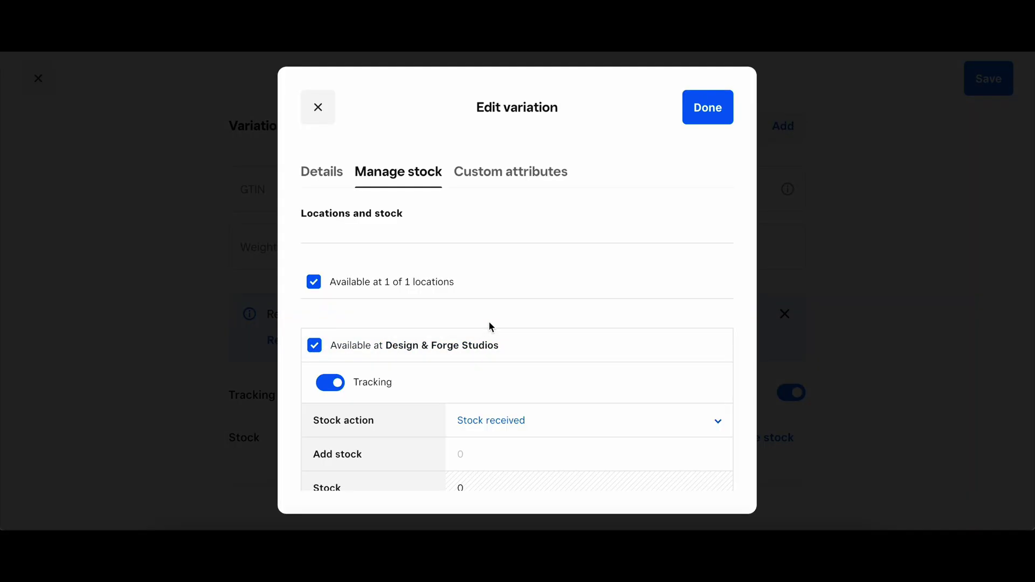
scroll(489, 323, down, 1)
scroll(489, 323, down, 1)
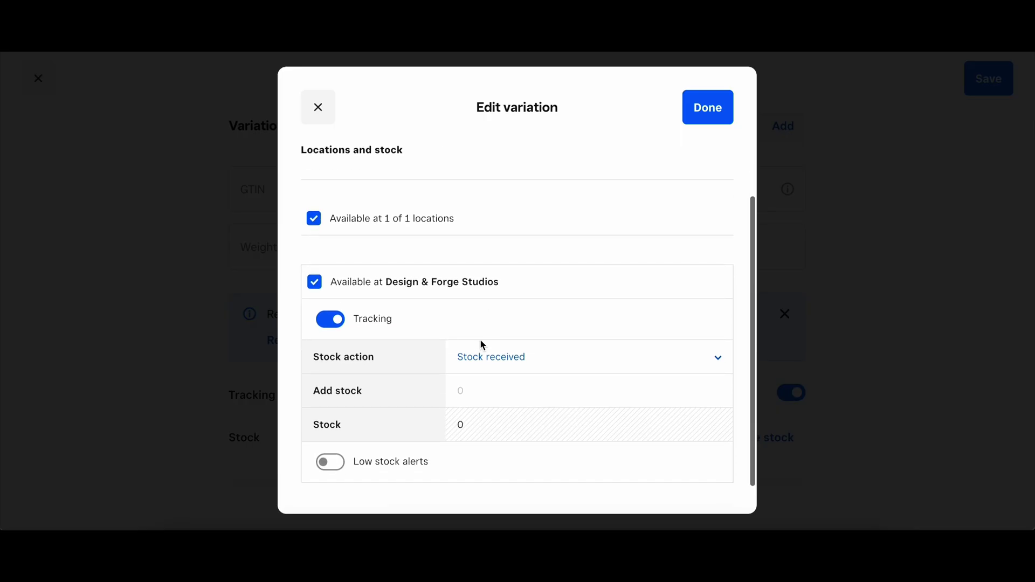
click(464, 390)
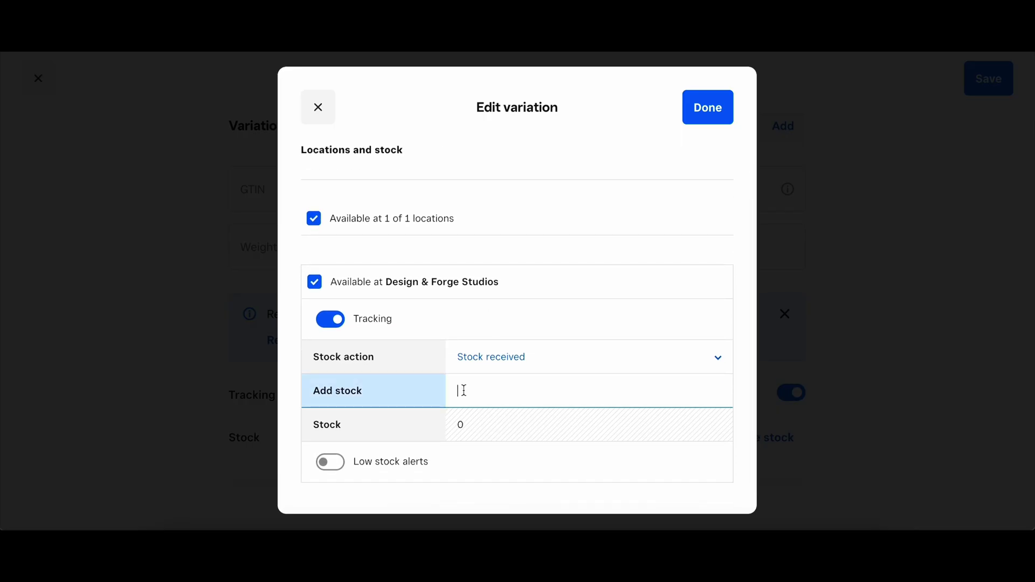
scroll(524, 417, down, 1)
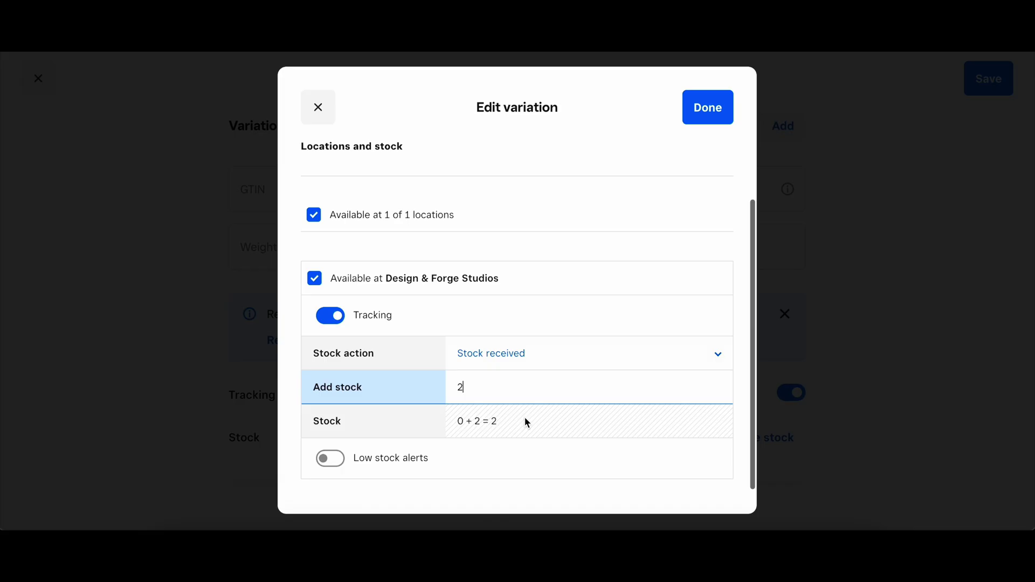
click(702, 106)
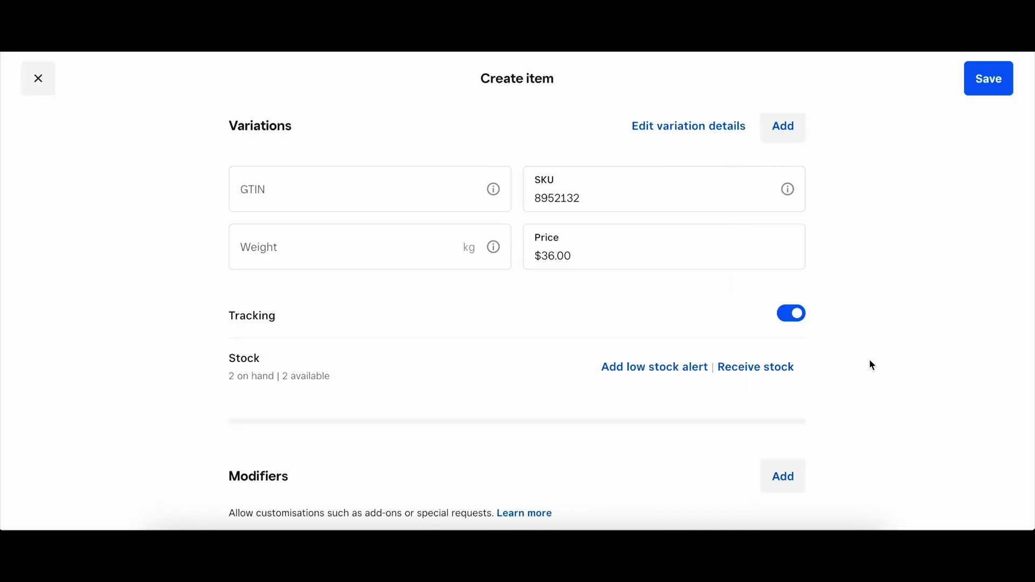
Step: Check the remaining item sections and save Large Cinderwing Dragon to the library
scroll(870, 360, down, 2)
scroll(870, 360, down, 4)
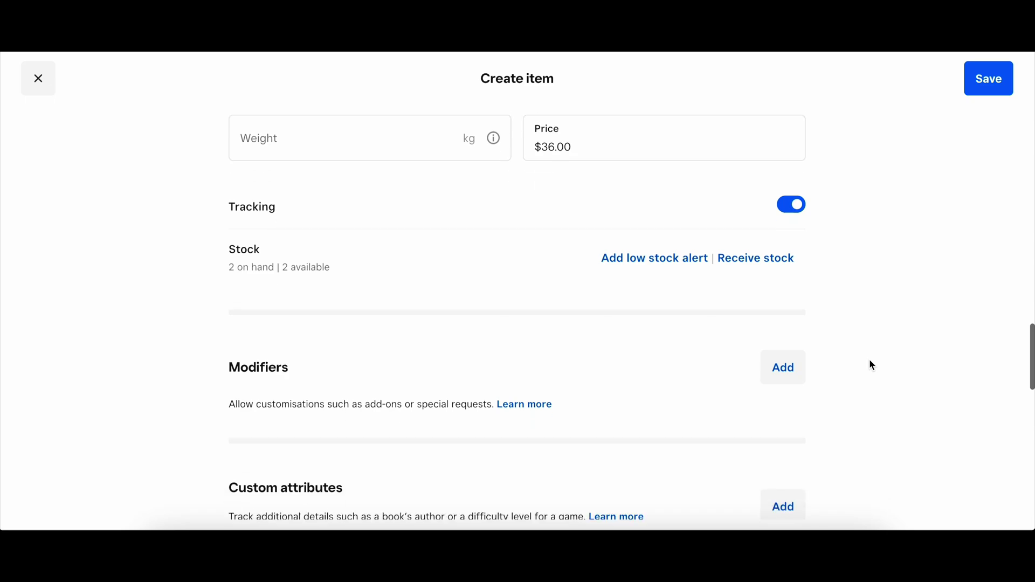
scroll(870, 361, down, 3)
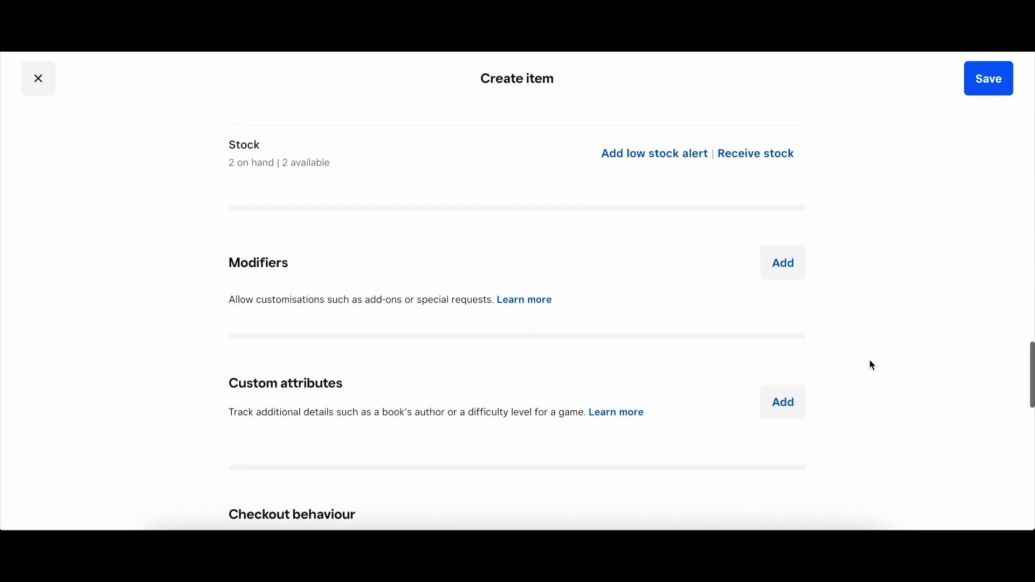
scroll(872, 366, down, 4)
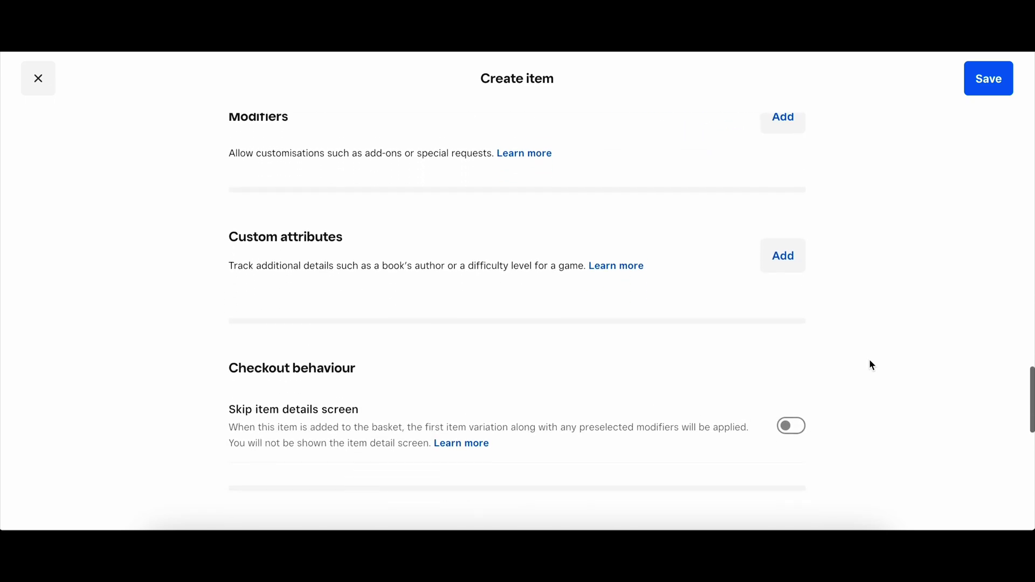
scroll(872, 365, down, 3)
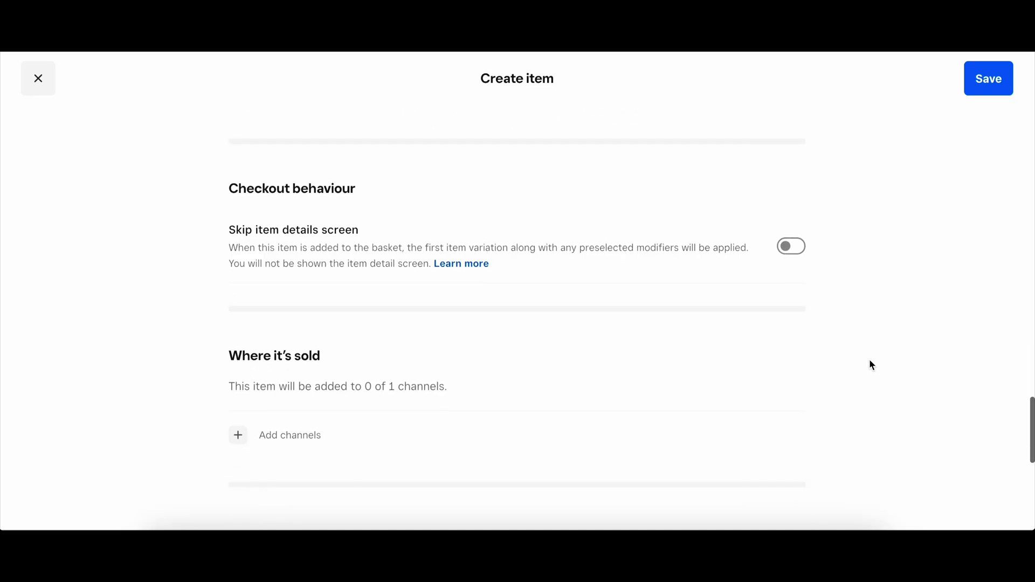
scroll(872, 365, down, 3)
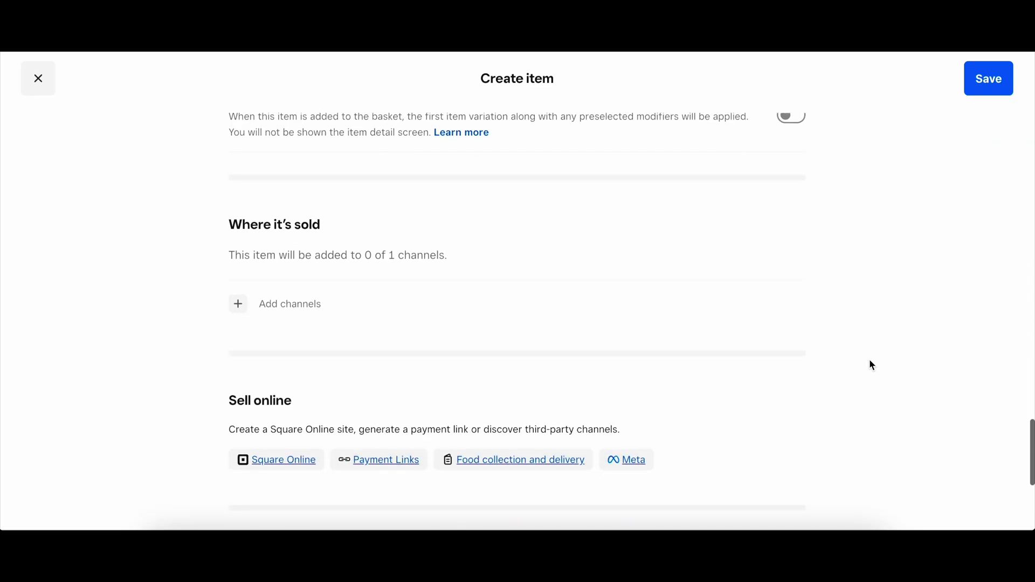
scroll(872, 366, down, 1)
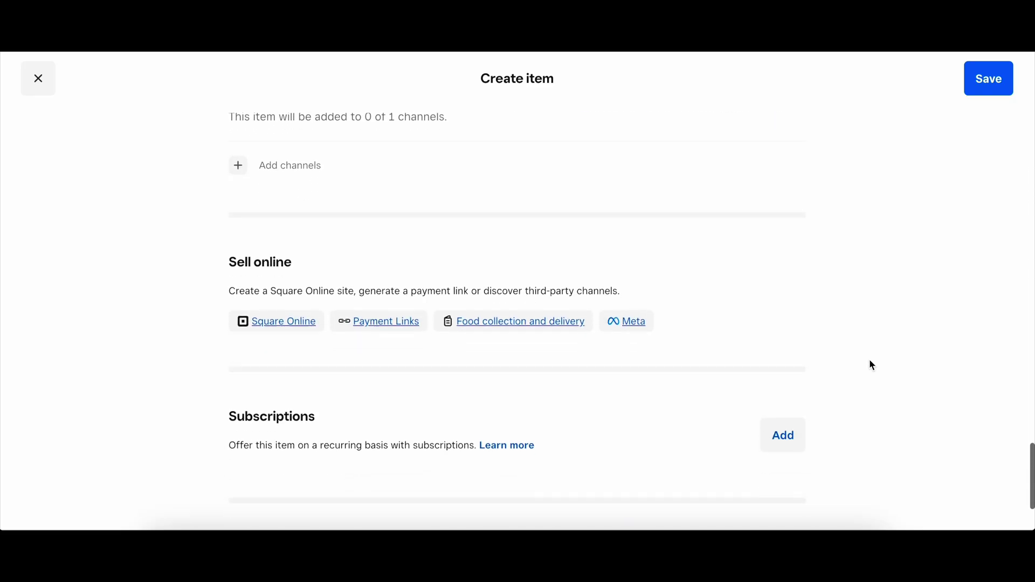
scroll(872, 366, down, 1)
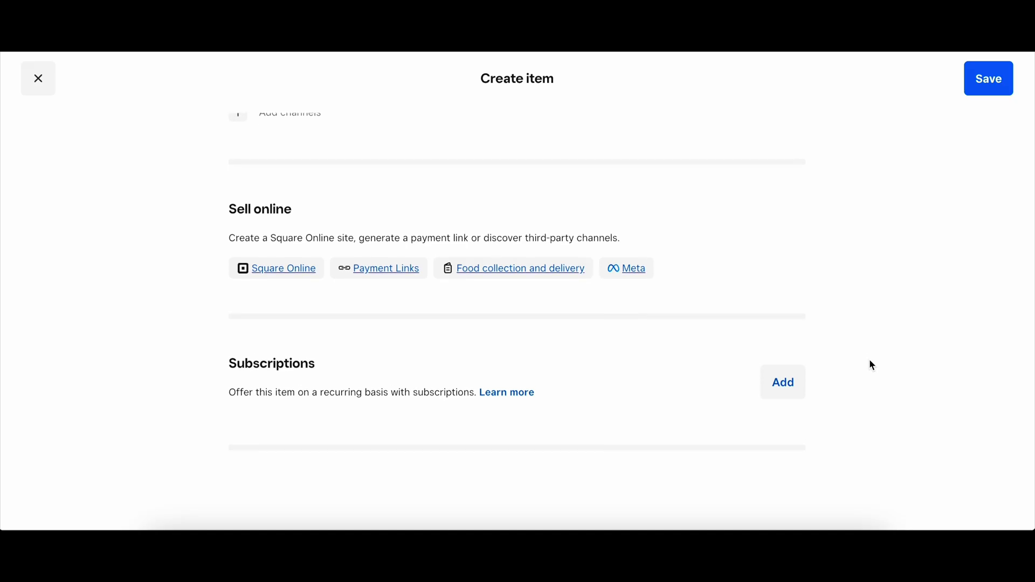
scroll(872, 364, up, 2)
scroll(895, 302, down, 6)
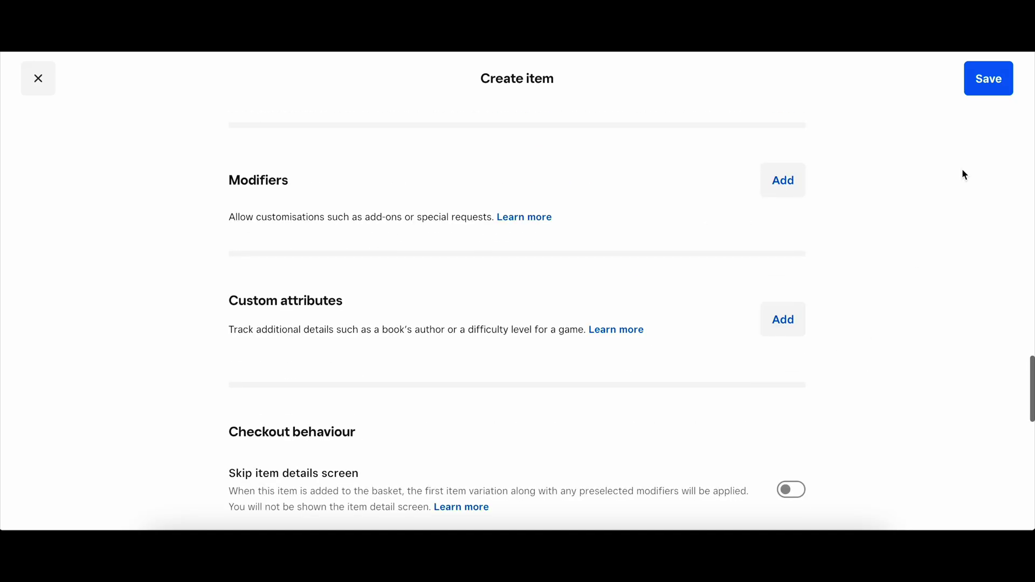
click(1000, 82)
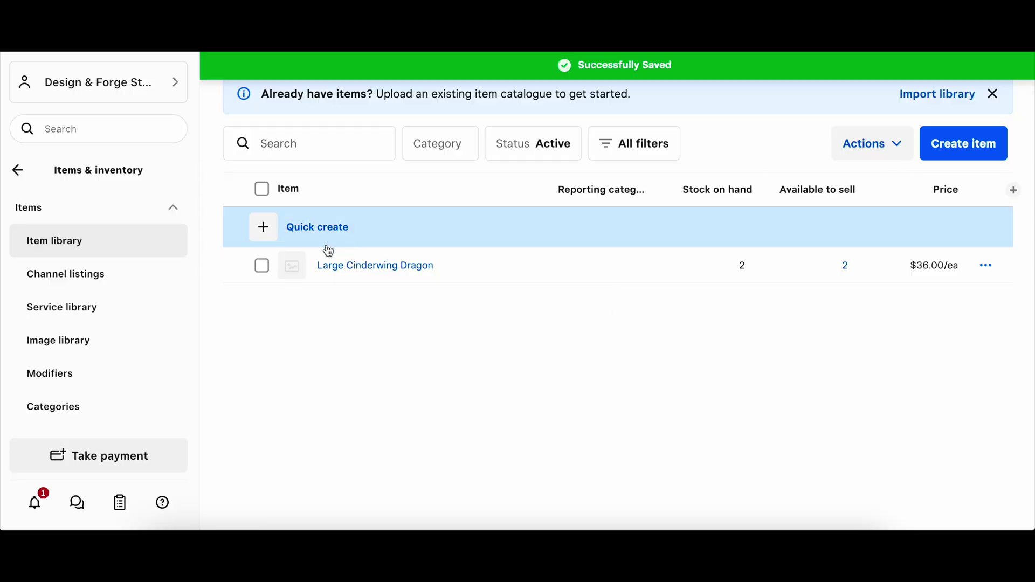
Step: Create another item and name it 'Flexi Dracula'
click(967, 150)
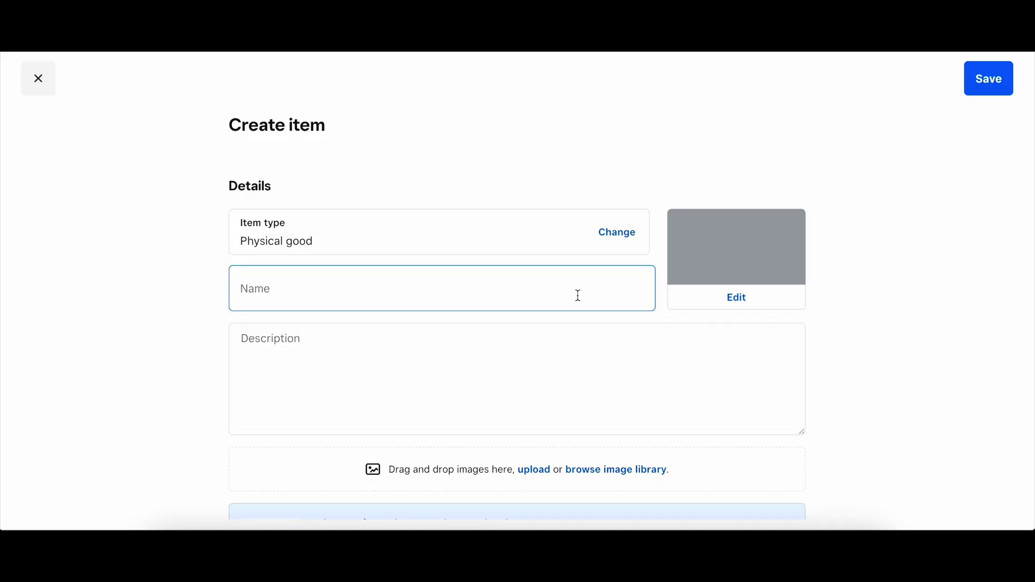
click(491, 294)
text(Flexi Dracul)
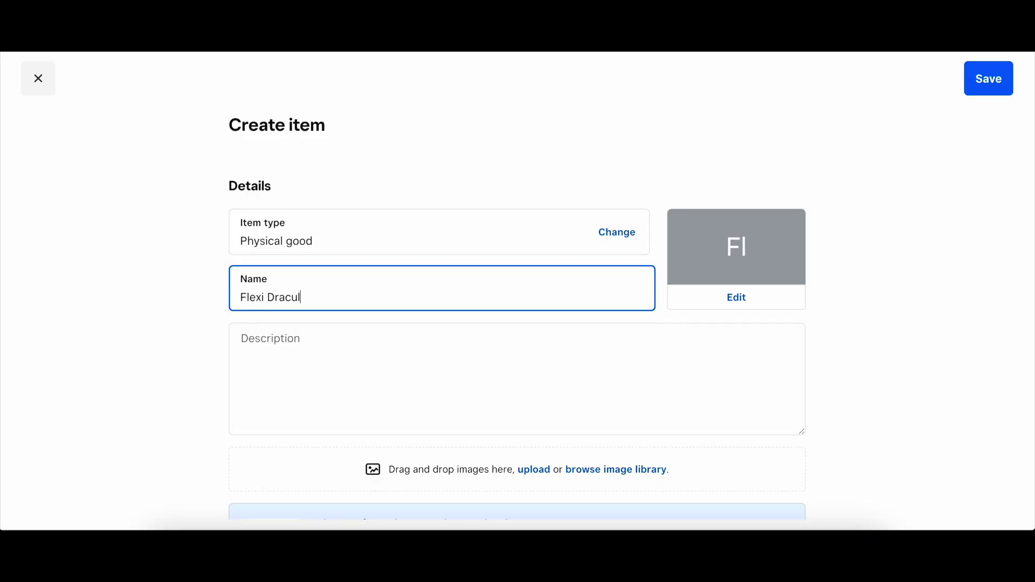
click(695, 374)
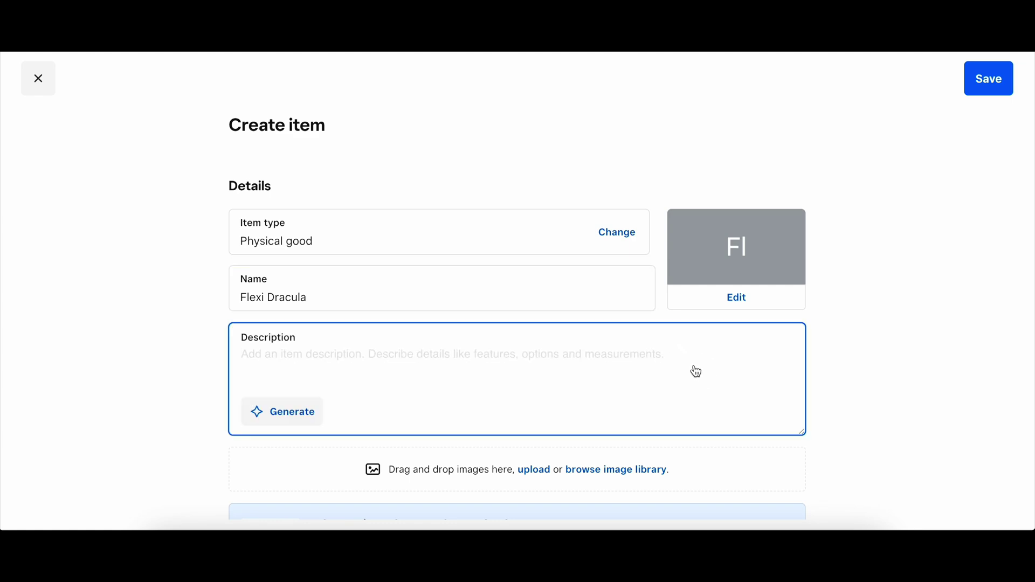
Step: Set the Flexi Dracula variation price to 9.00
scroll(696, 372, down, 7)
scroll(696, 367, down, 5)
scroll(697, 370, down, 4)
scroll(723, 289, down, 4)
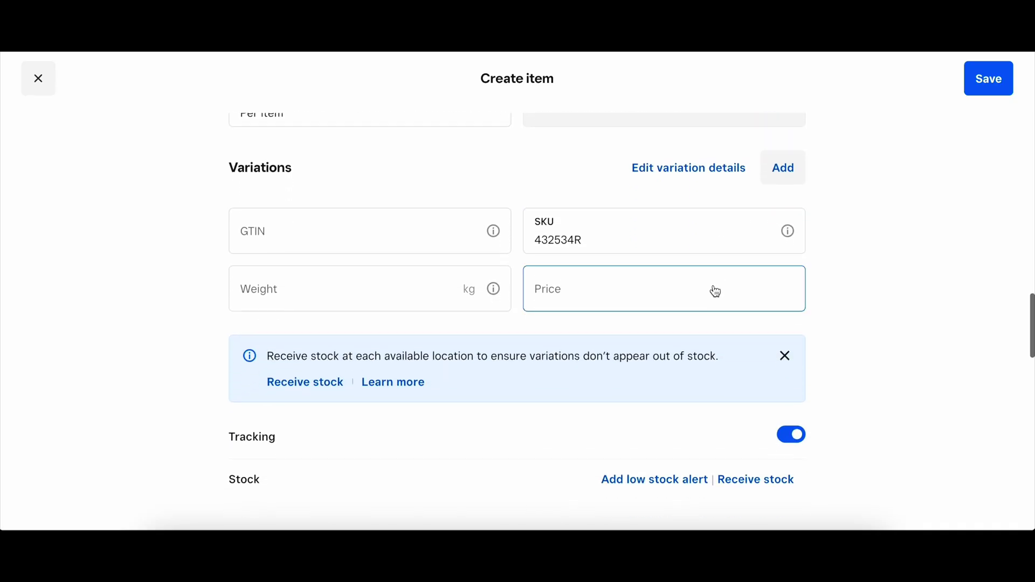
click(604, 290)
text(9.00)
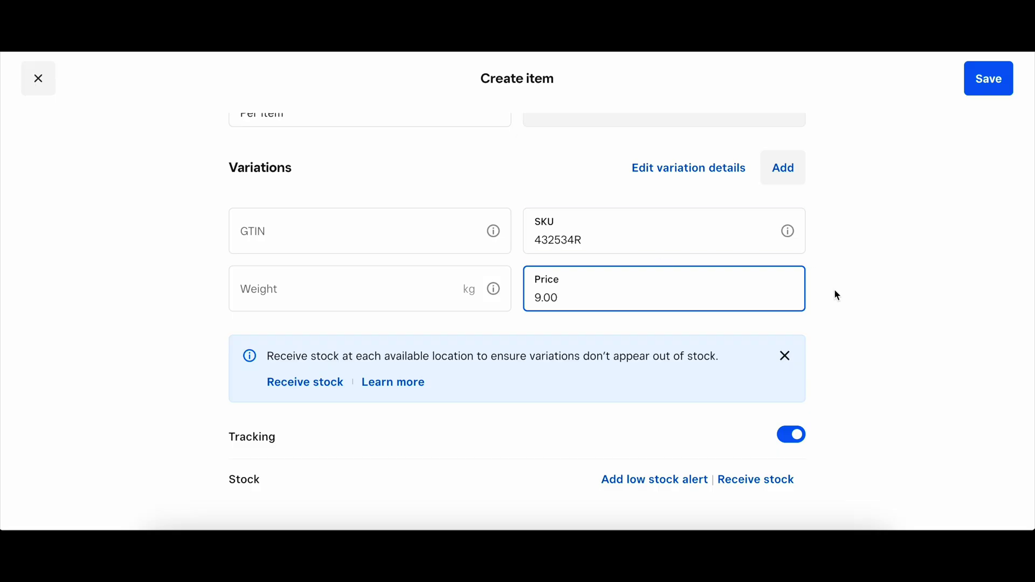
click(853, 330)
scroll(852, 330, down, 4)
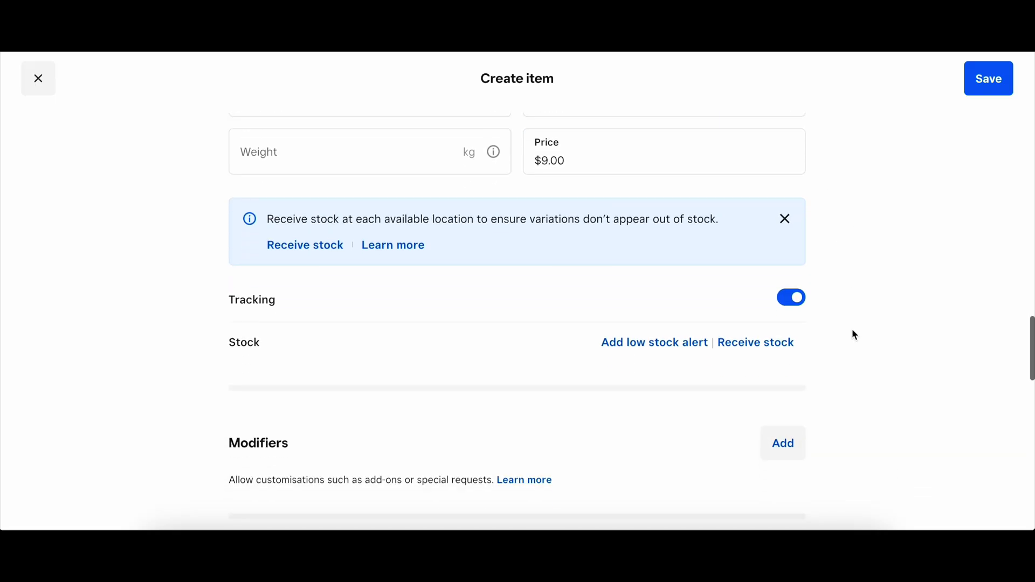
Step: Receive 7 units of stock for Flexi Dracula and save the $9.00 item
click(763, 275)
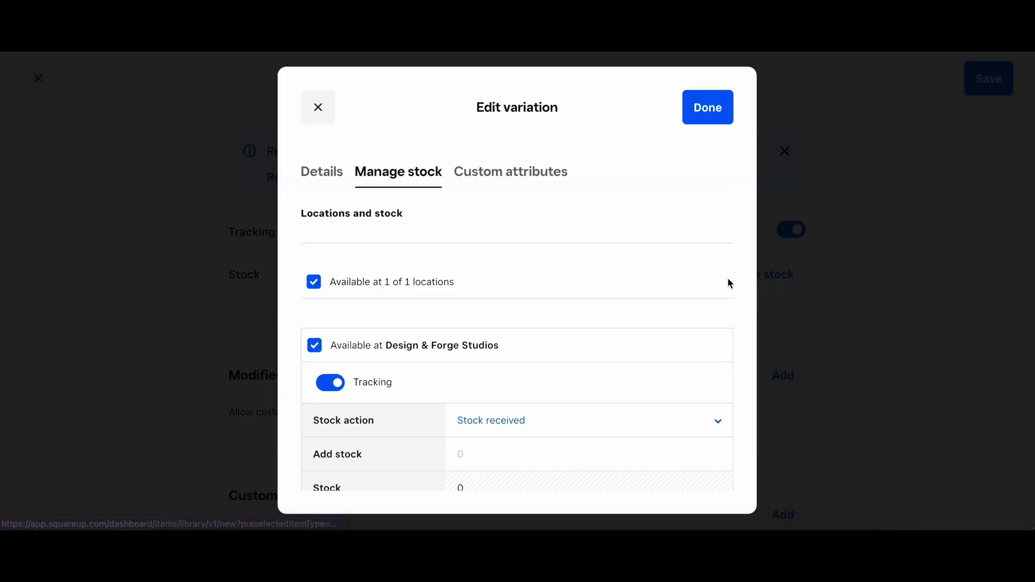
scroll(399, 371, down, 1)
scroll(400, 367, down, 1)
click(473, 382)
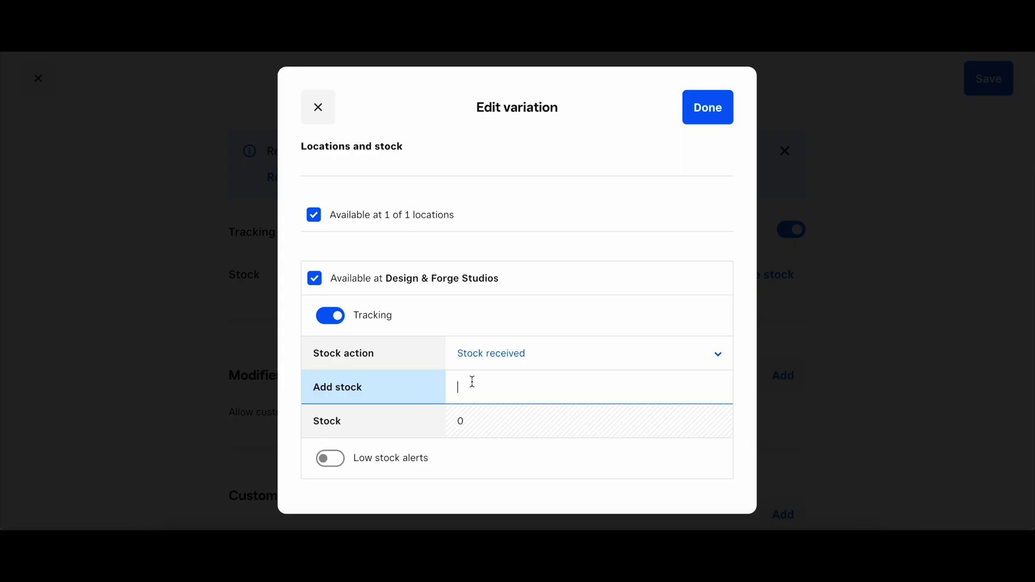
text(7)
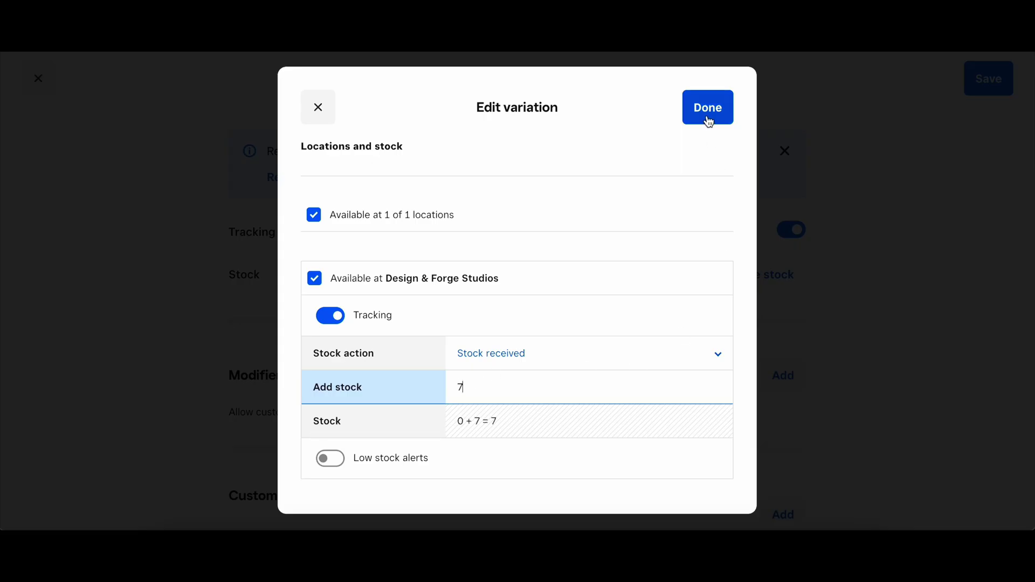
click(707, 119)
scroll(856, 405, down, 4)
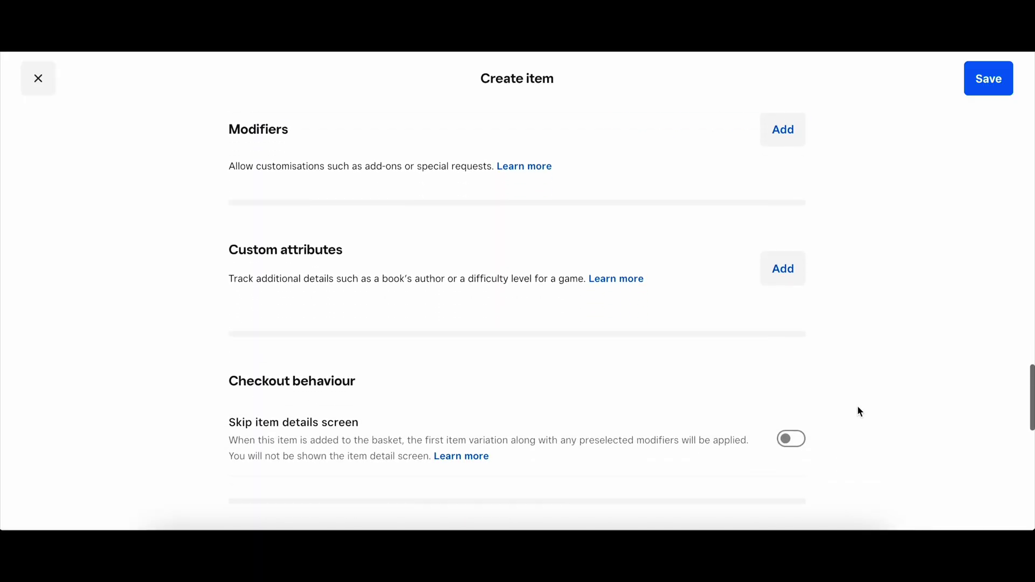
click(1004, 84)
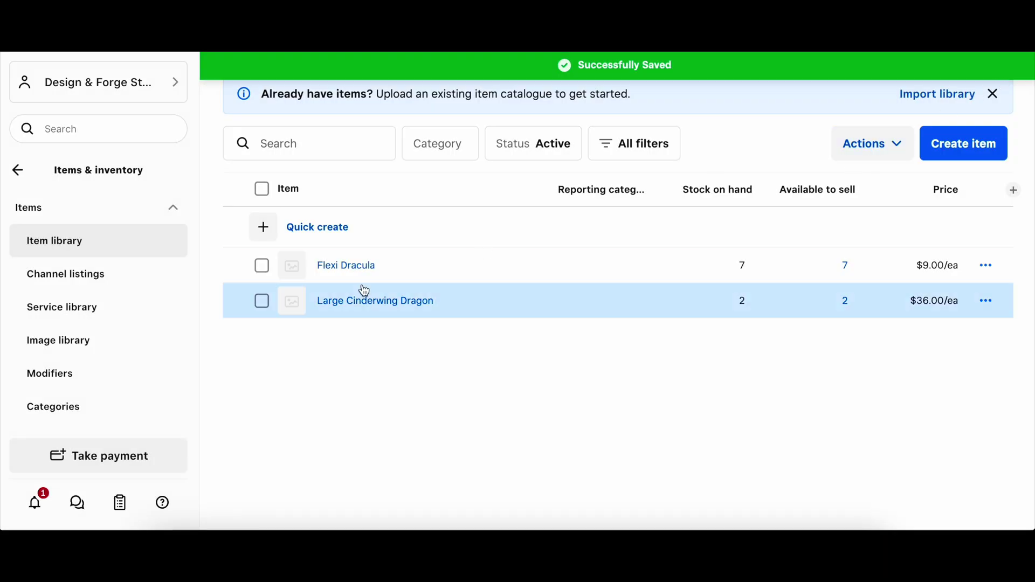
click(85, 350)
Step: Create and save a new category named 'Halloween'
click(602, 320)
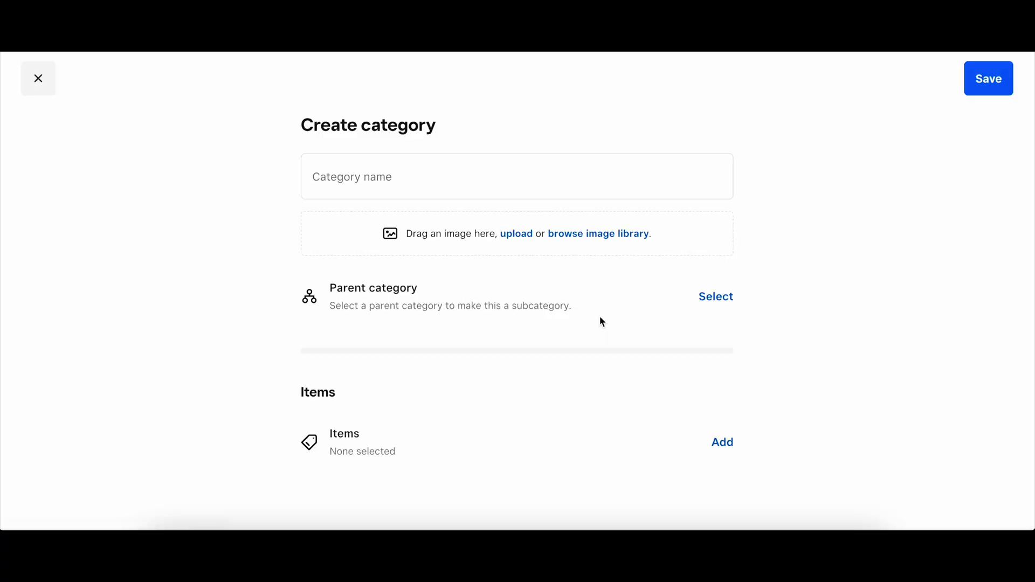
click(538, 186)
text(Halloween)
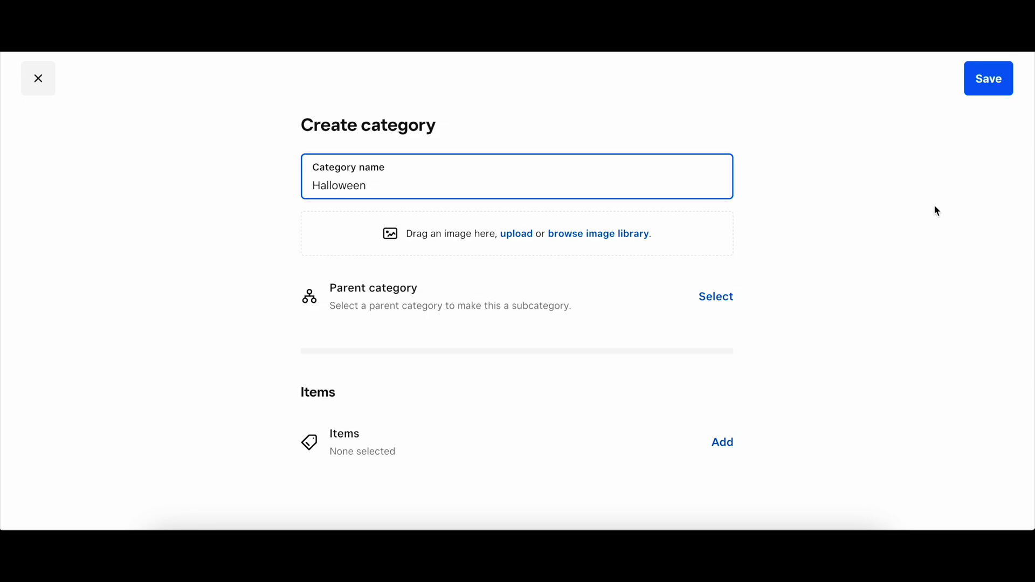
click(995, 80)
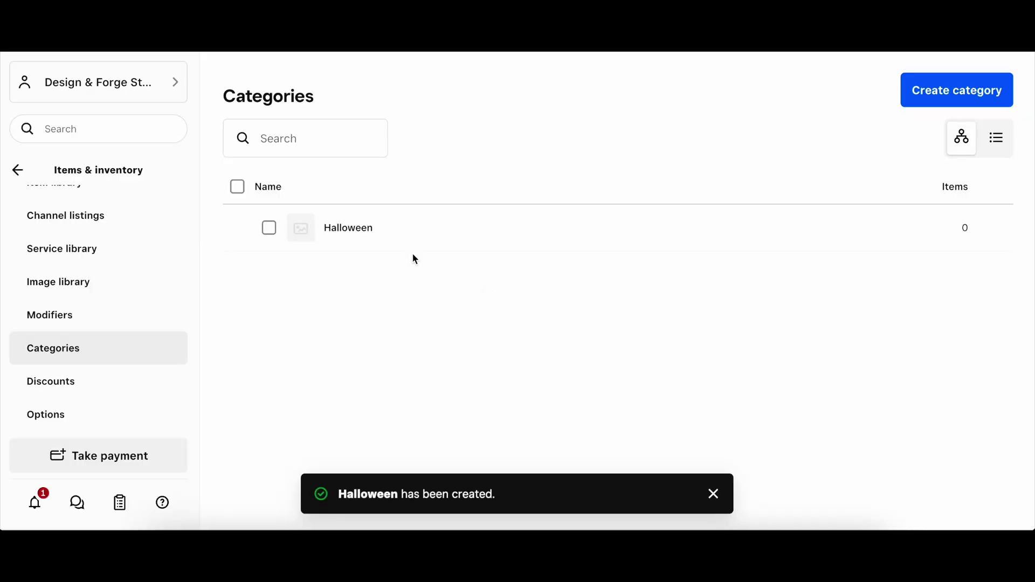
Step: Add Flexi Dracula to the Halloween category and save it
click(358, 233)
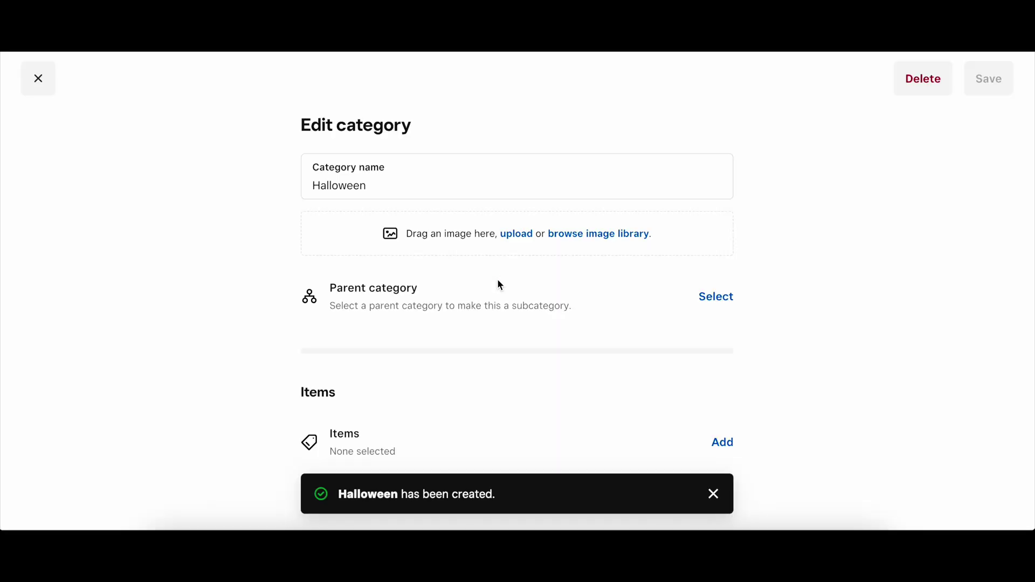
click(723, 443)
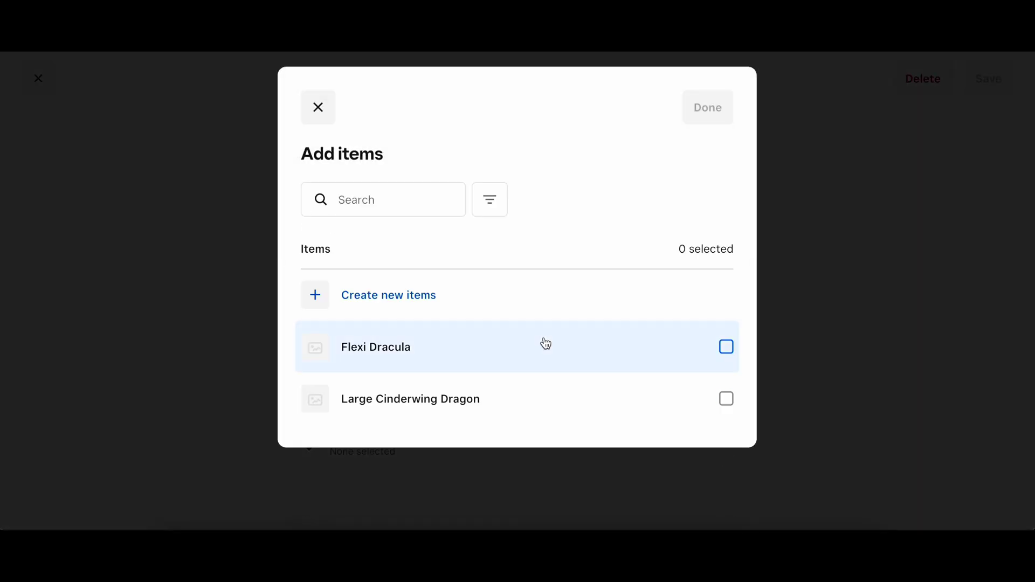
click(499, 363)
click(721, 109)
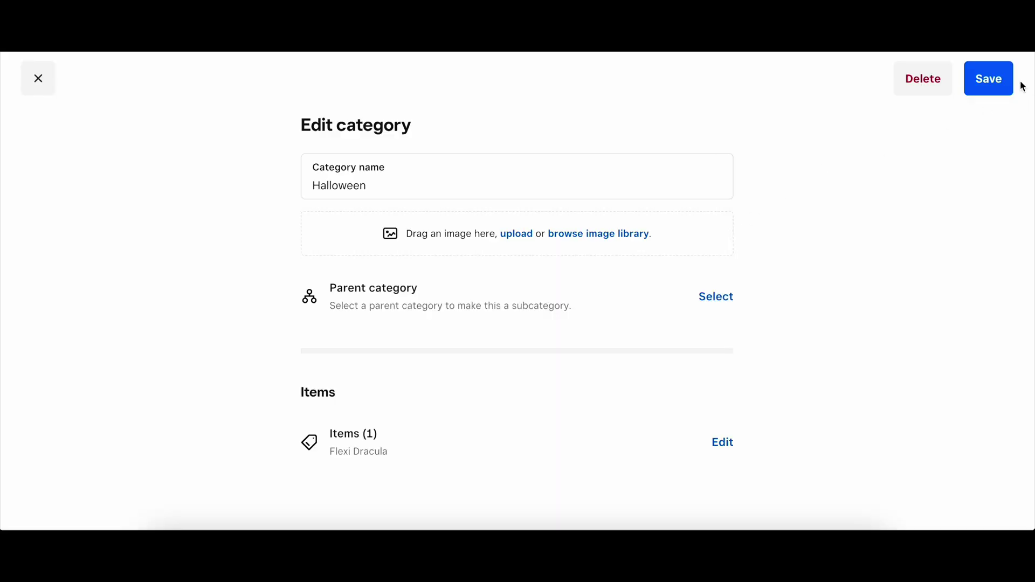
click(1008, 83)
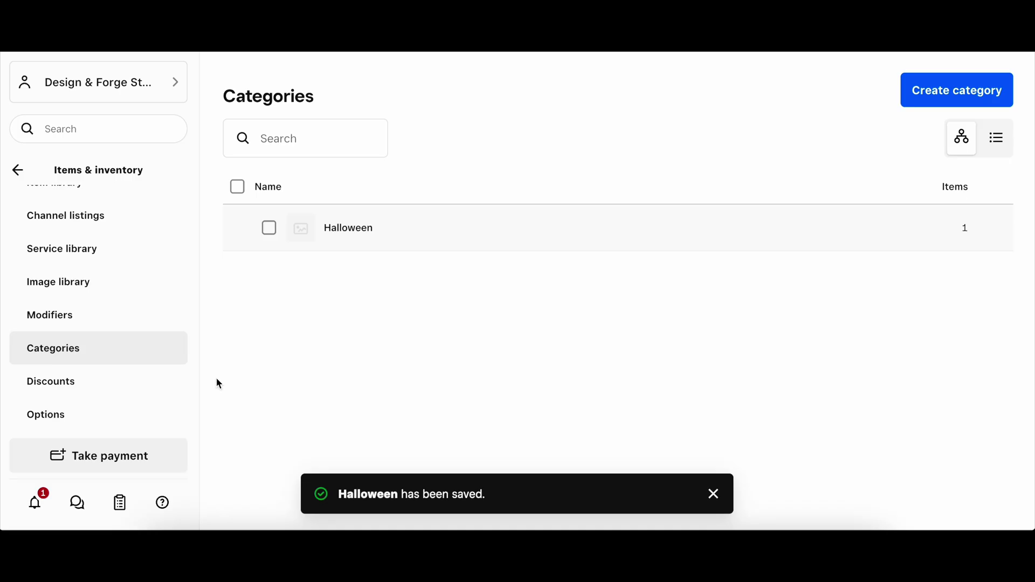
Step: Return to the Item library via Inventory management and dismiss the 'Already have items?' banner
scroll(186, 399, down, 3)
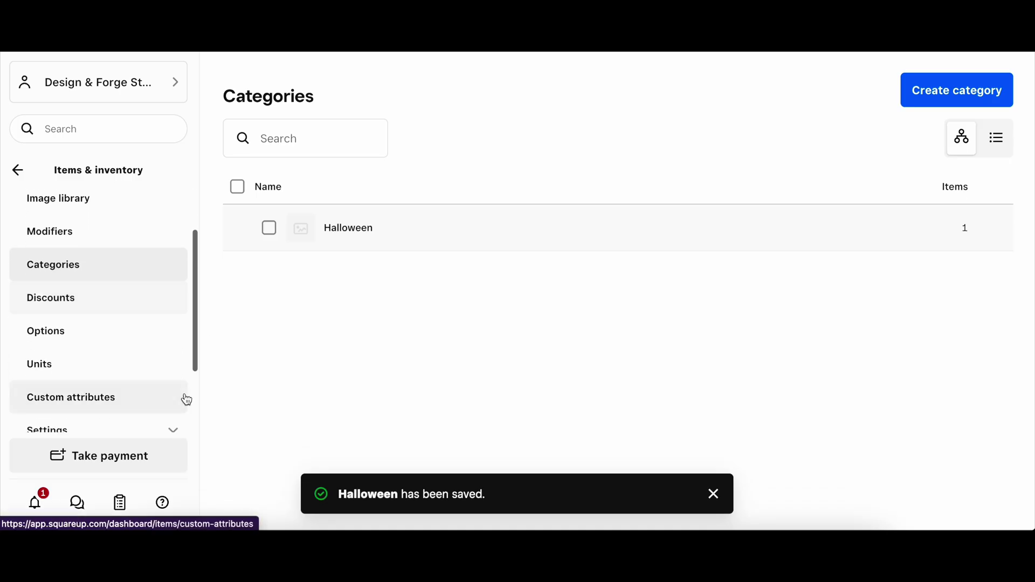
scroll(186, 400, down, 3)
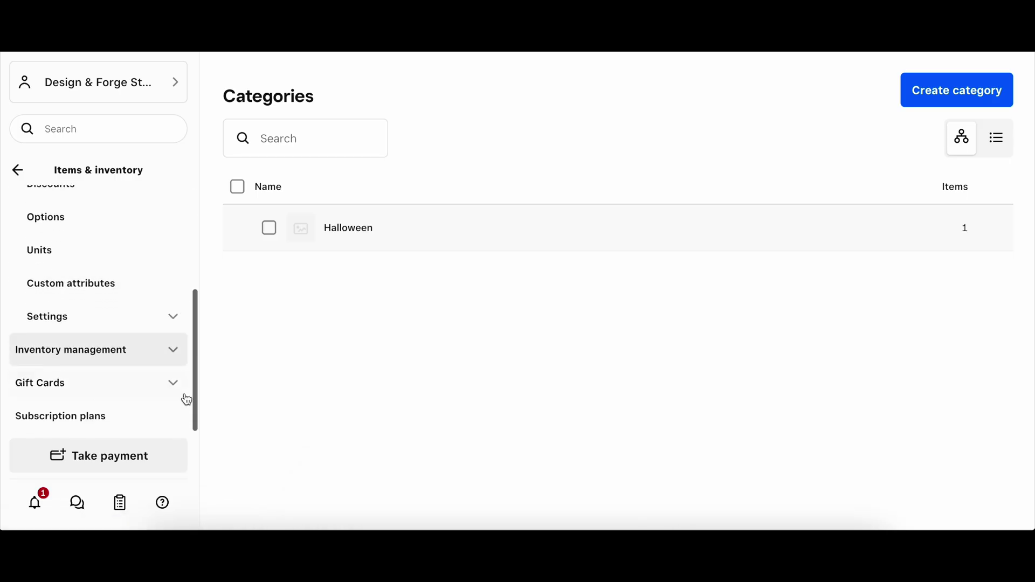
click(173, 350)
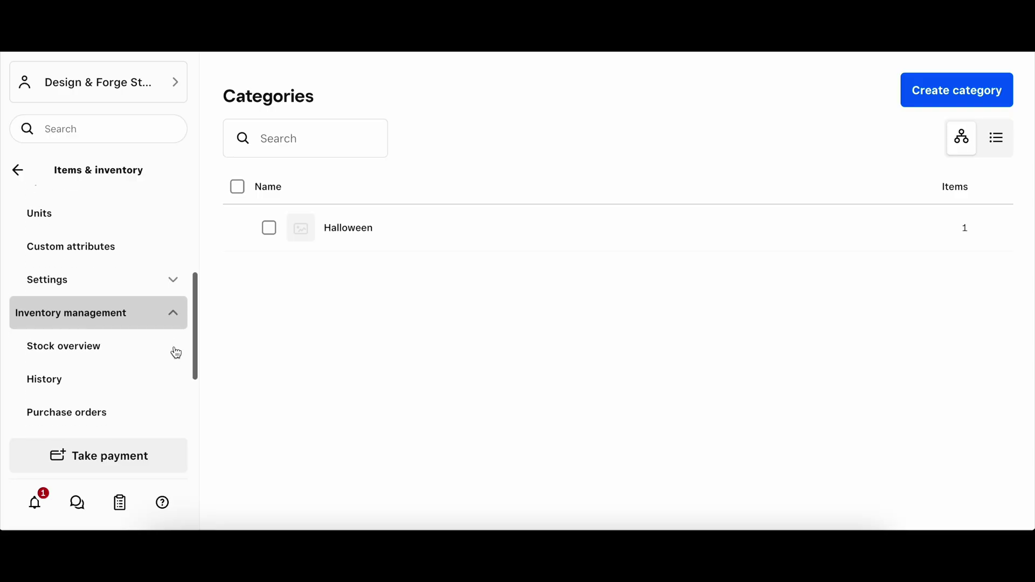
scroll(176, 351, down, 3)
scroll(176, 321, up, 1)
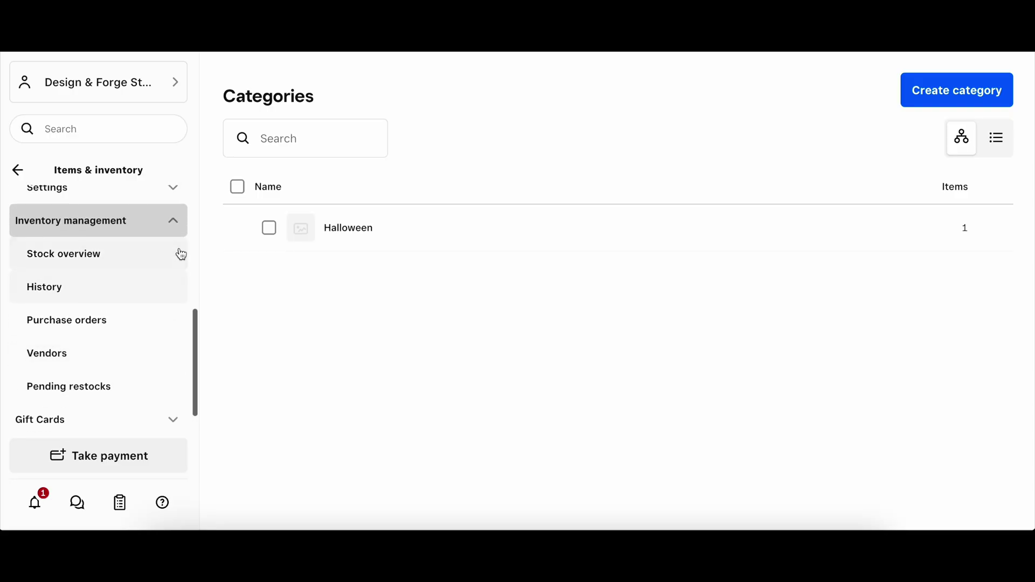
click(178, 224)
scroll(178, 292, up, 3)
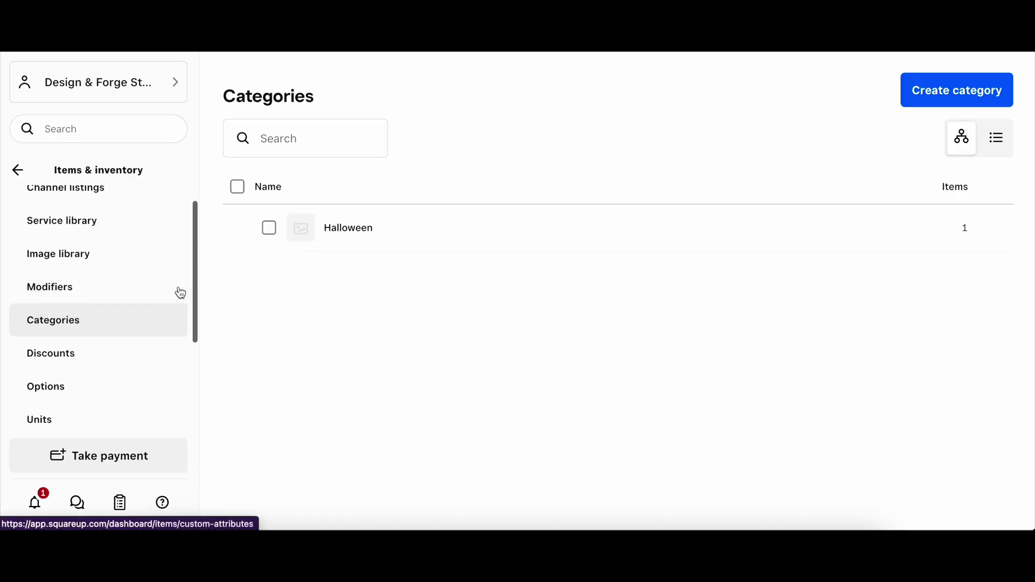
scroll(179, 292, up, 3)
click(128, 244)
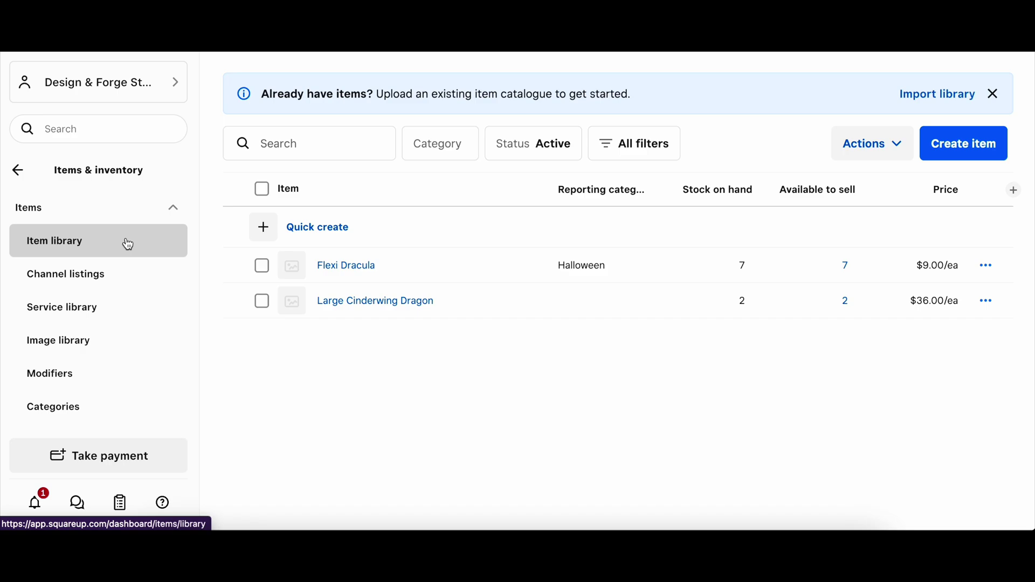
click(994, 95)
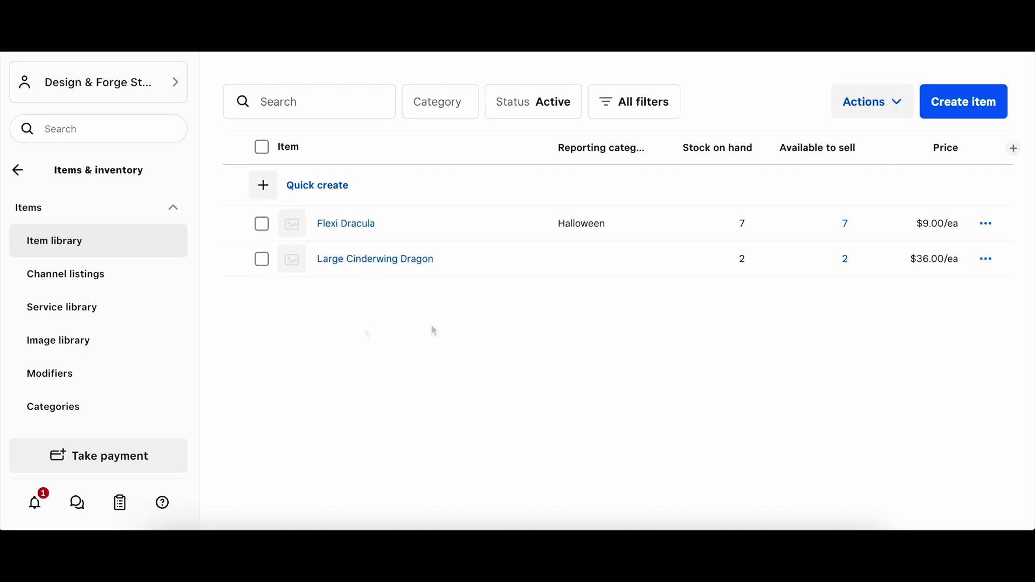
Step: Start a quick charge from Take payment and enter an amount of $15.00
click(119, 457)
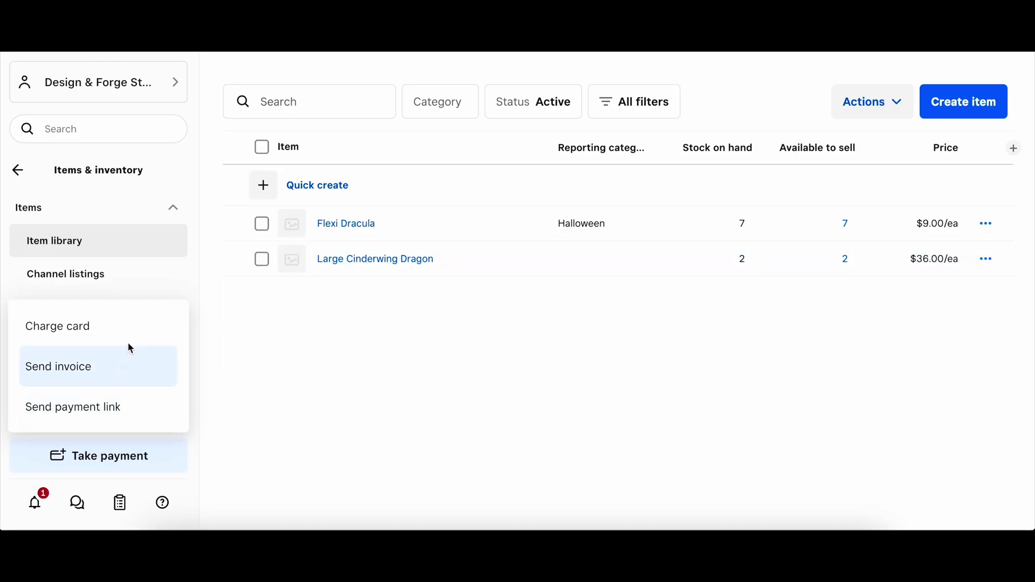
click(82, 327)
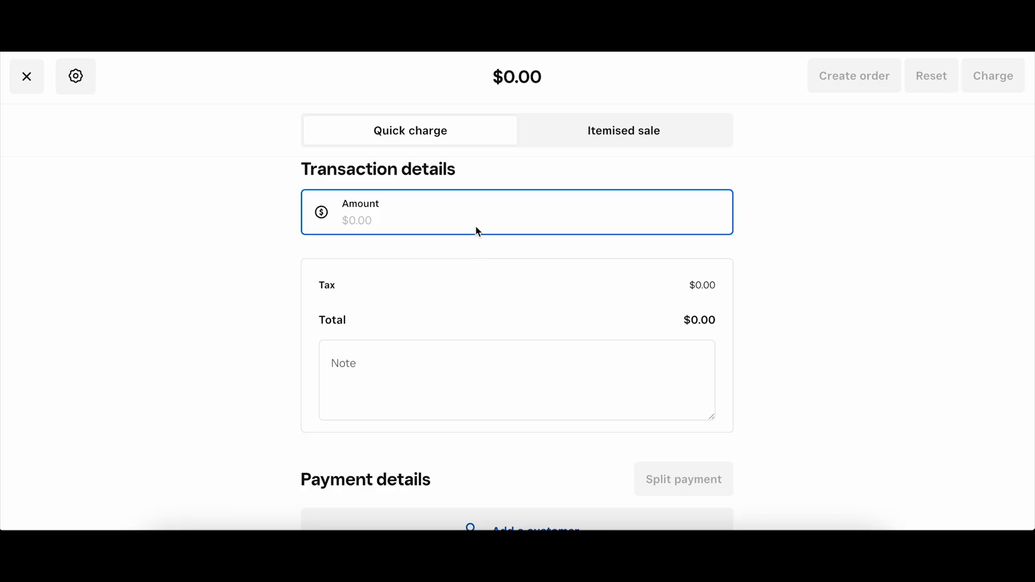
scroll(549, 305, down, 1)
text(15)
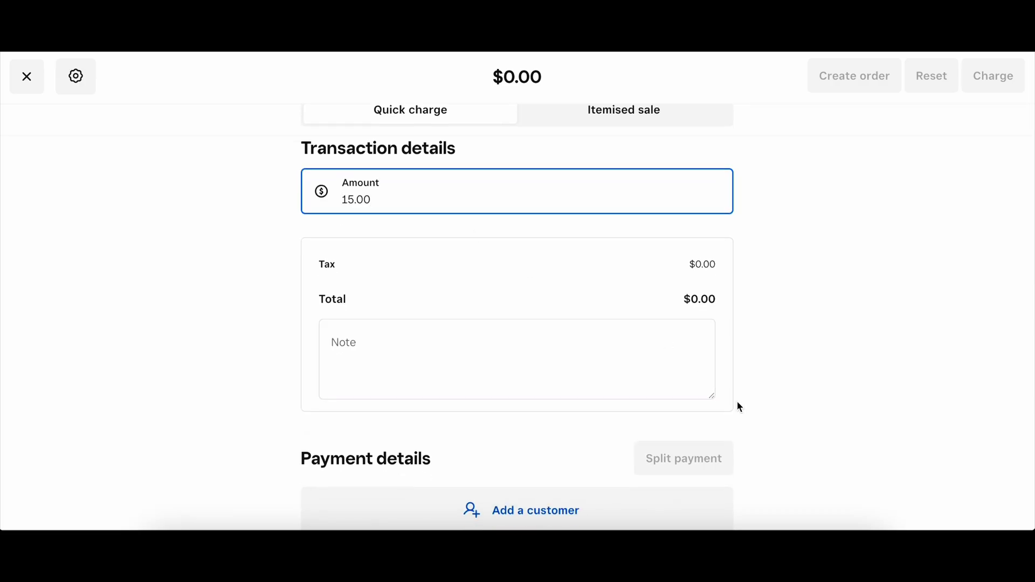
click(768, 421)
Step: Review the swipe-card information, then return to edit the $15.00 amount
scroll(768, 421, down, 2)
scroll(768, 421, down, 3)
scroll(768, 422, down, 2)
scroll(768, 421, down, 1)
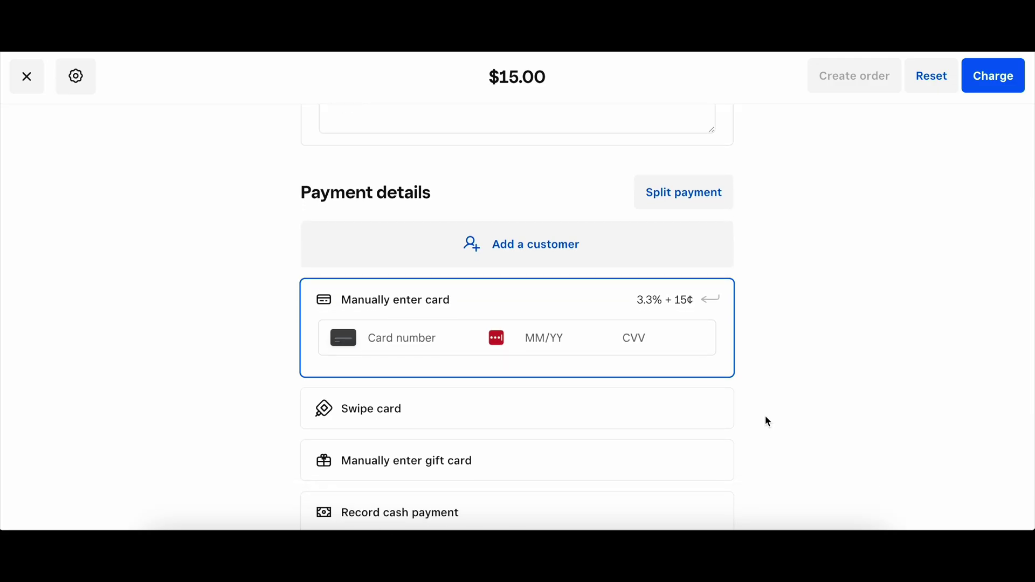
scroll(768, 421, down, 3)
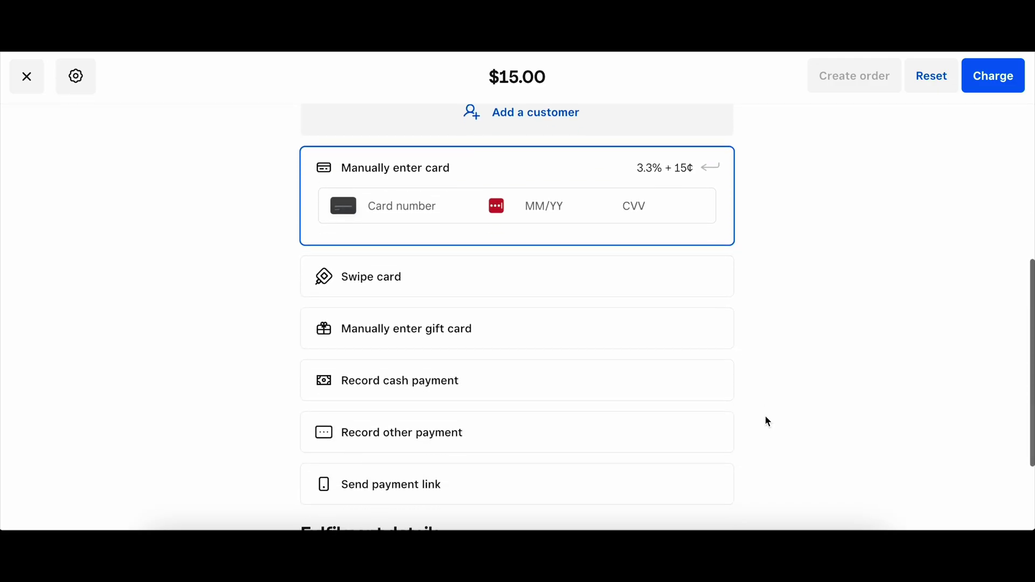
scroll(768, 421, down, 2)
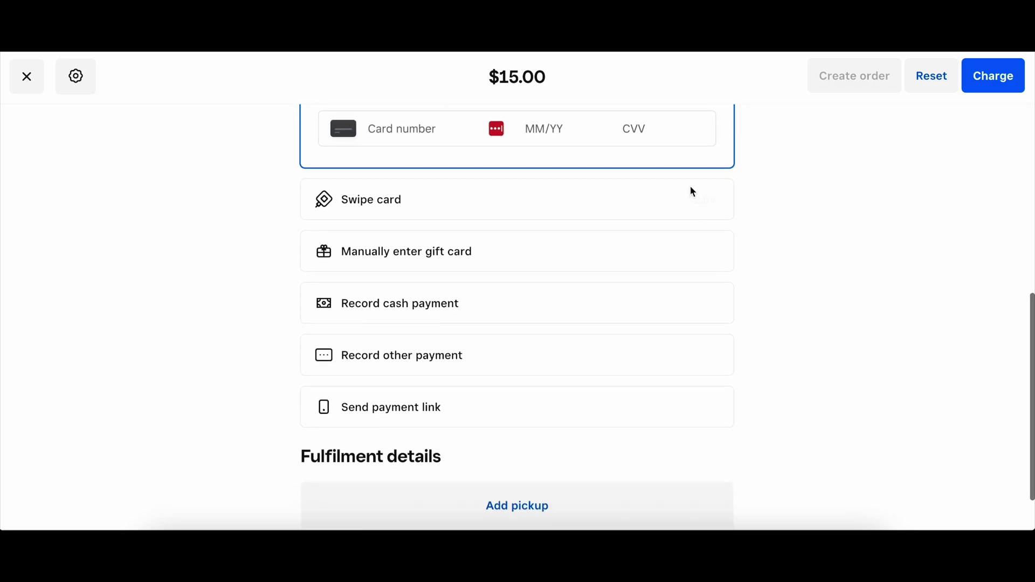
click(695, 200)
click(319, 131)
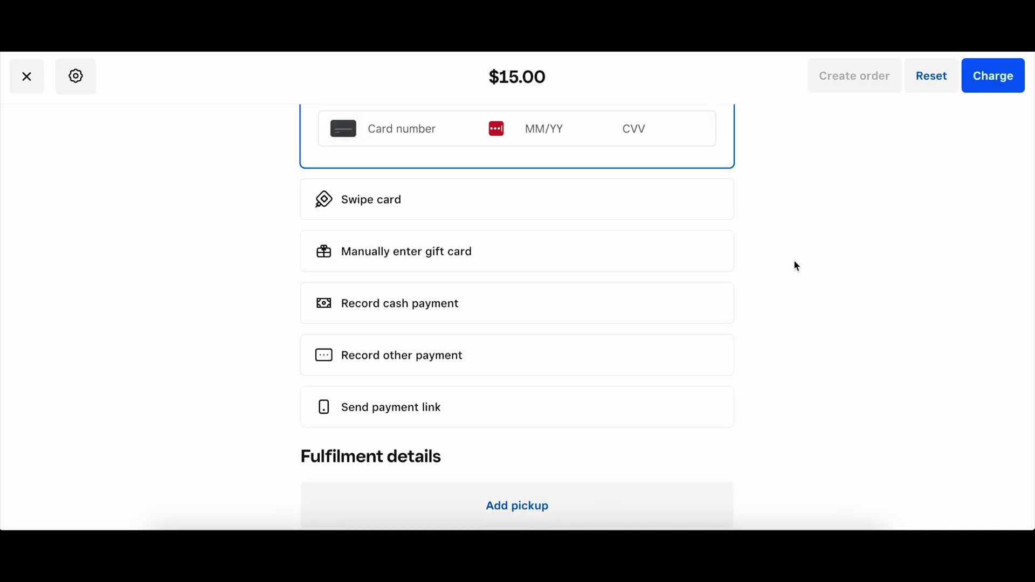
scroll(795, 262, up, 10)
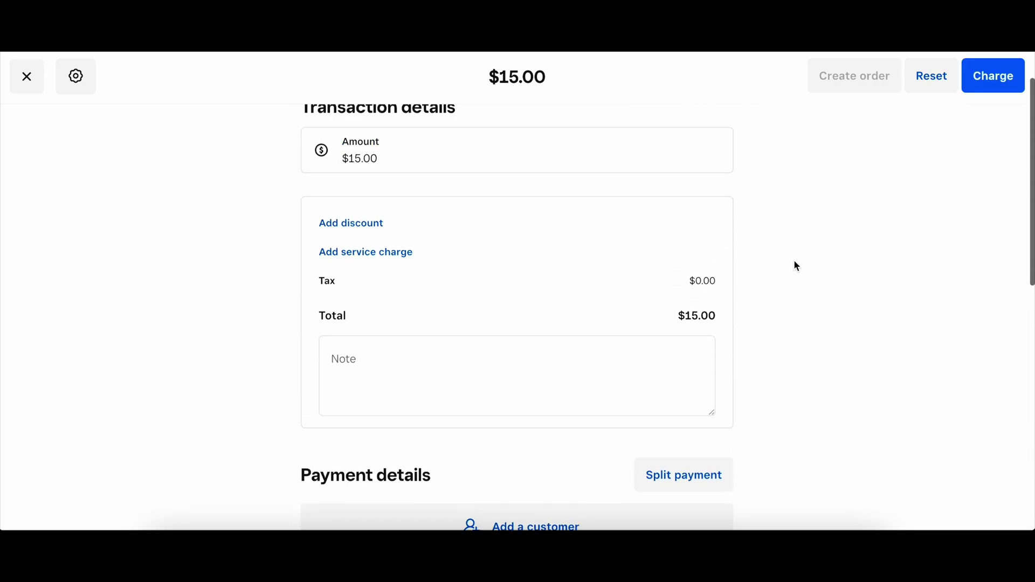
click(645, 212)
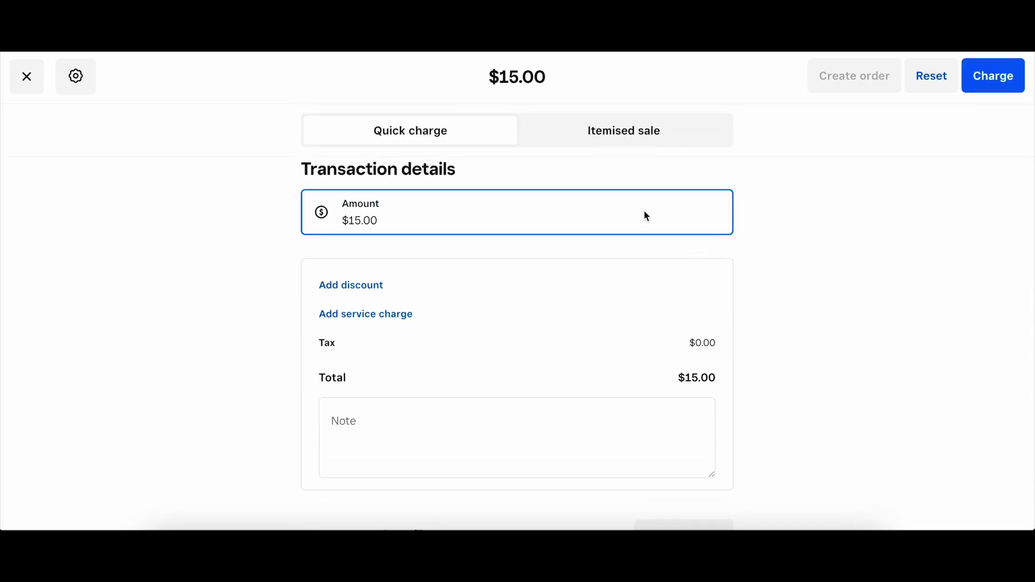
Step: Switch to an itemised sale and add the $36.00 Large Cinderwing Dragon
click(623, 129)
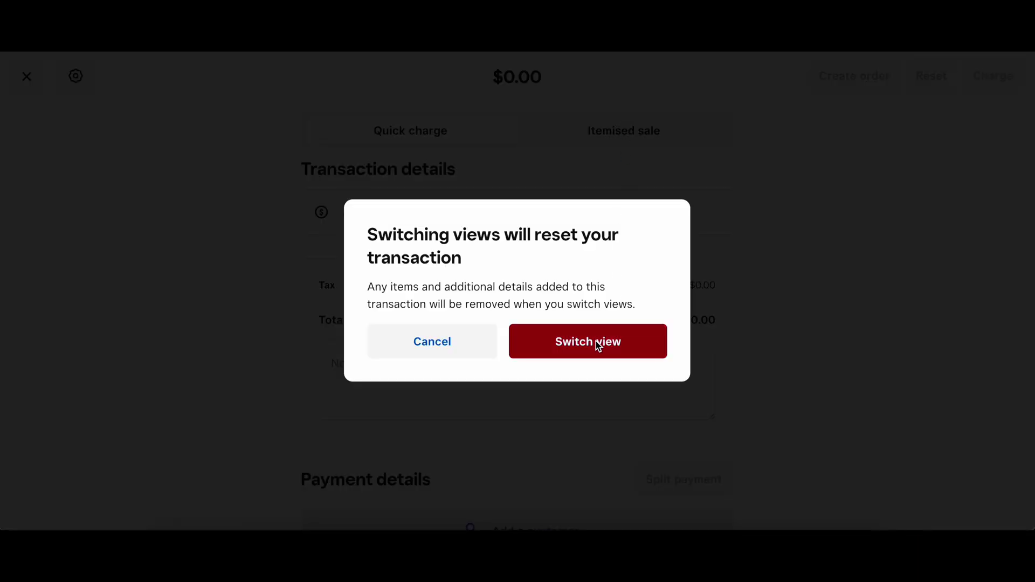
click(596, 343)
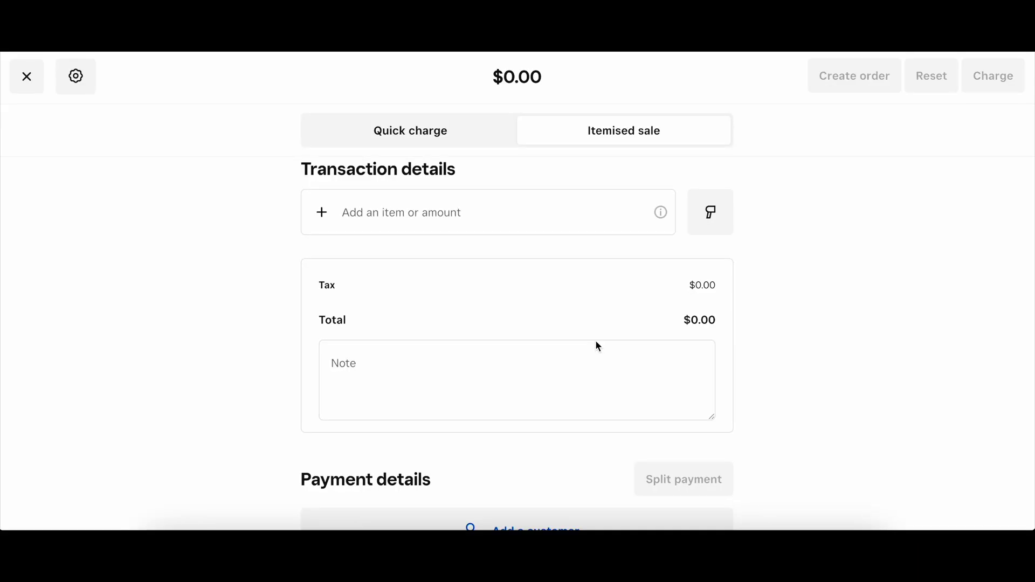
click(452, 216)
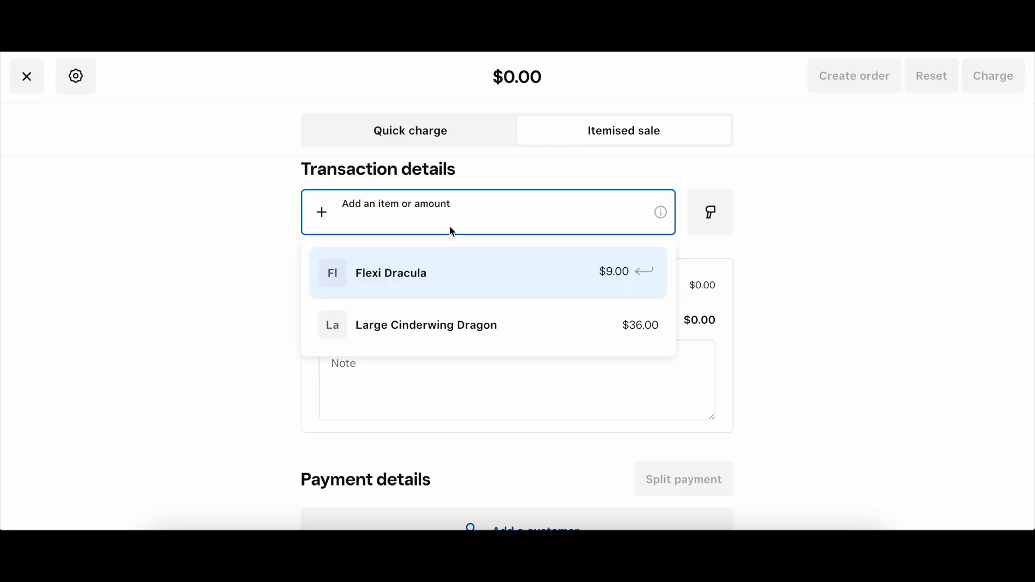
click(431, 329)
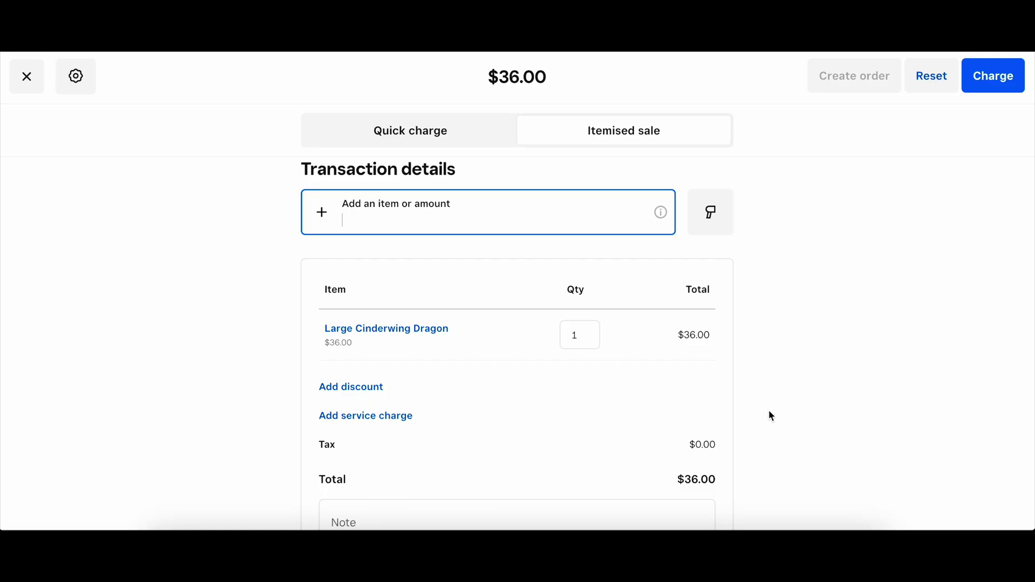
scroll(774, 411, down, 2)
scroll(774, 412, down, 3)
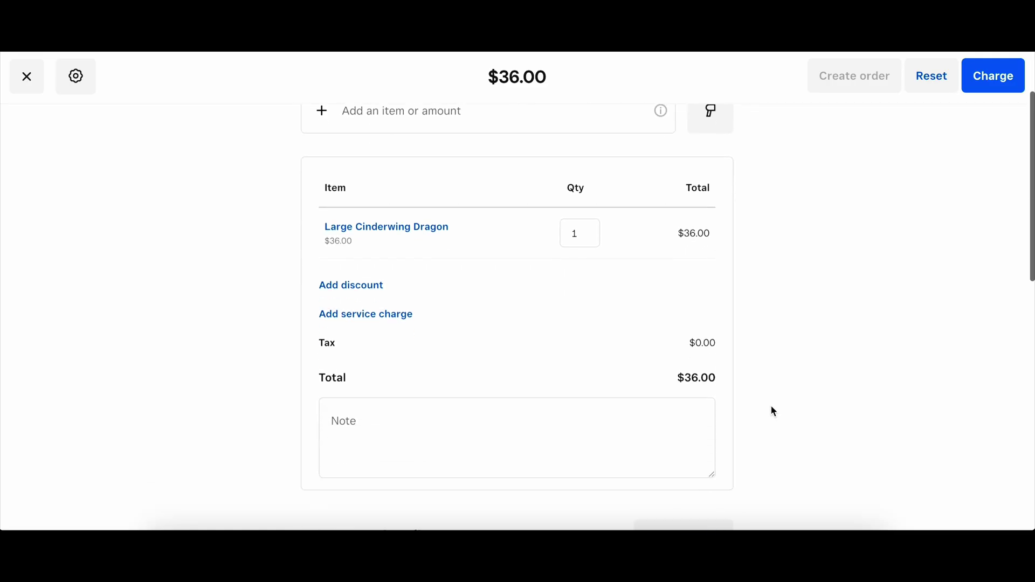
scroll(774, 412, down, 3)
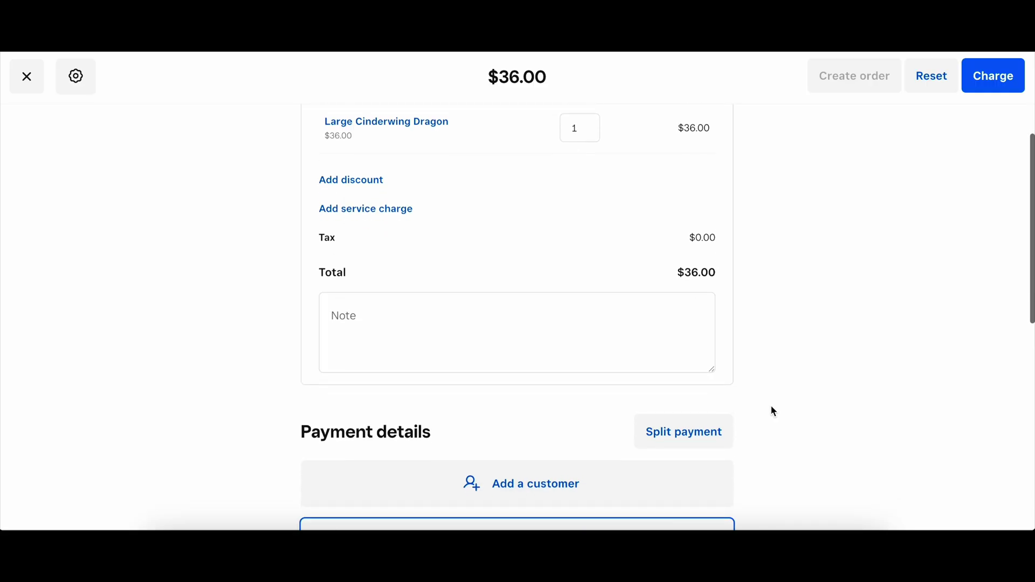
scroll(774, 412, down, 3)
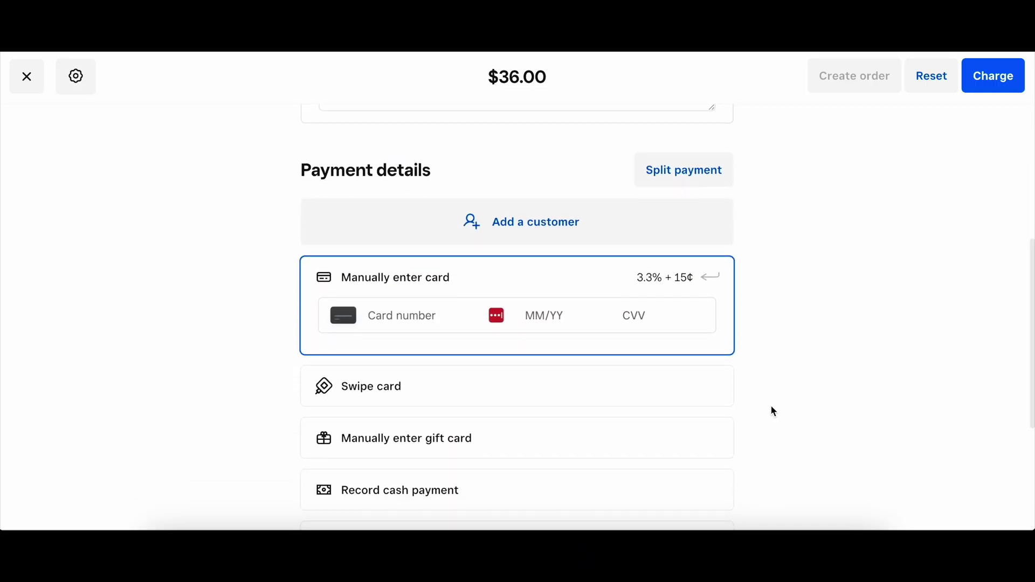
scroll(772, 412, up, 6)
scroll(774, 412, up, 3)
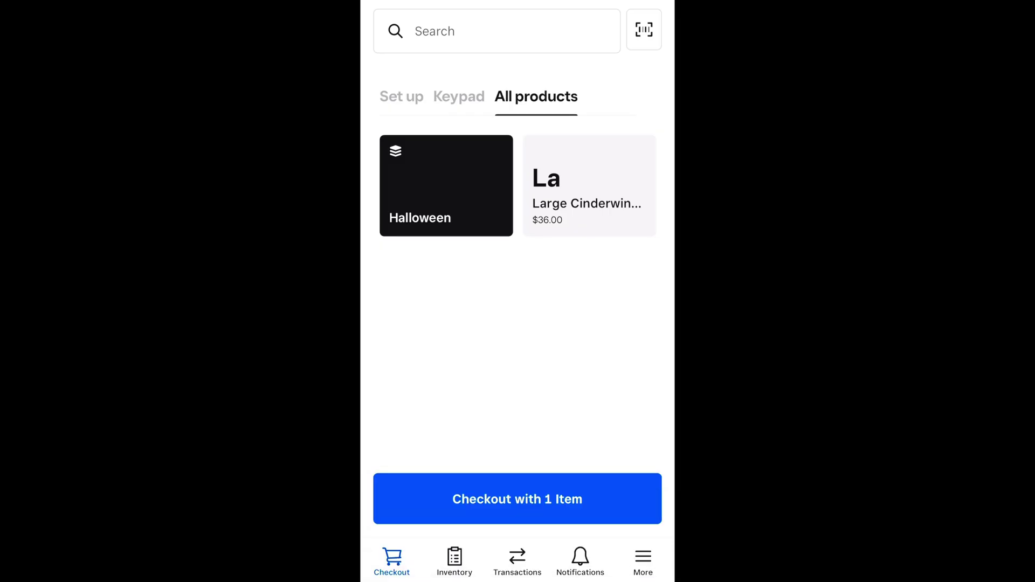
Step: Check out the Large Cinderwing Dragon and start a $36.00 Tap to Pay on iPhone charge
click(518, 498)
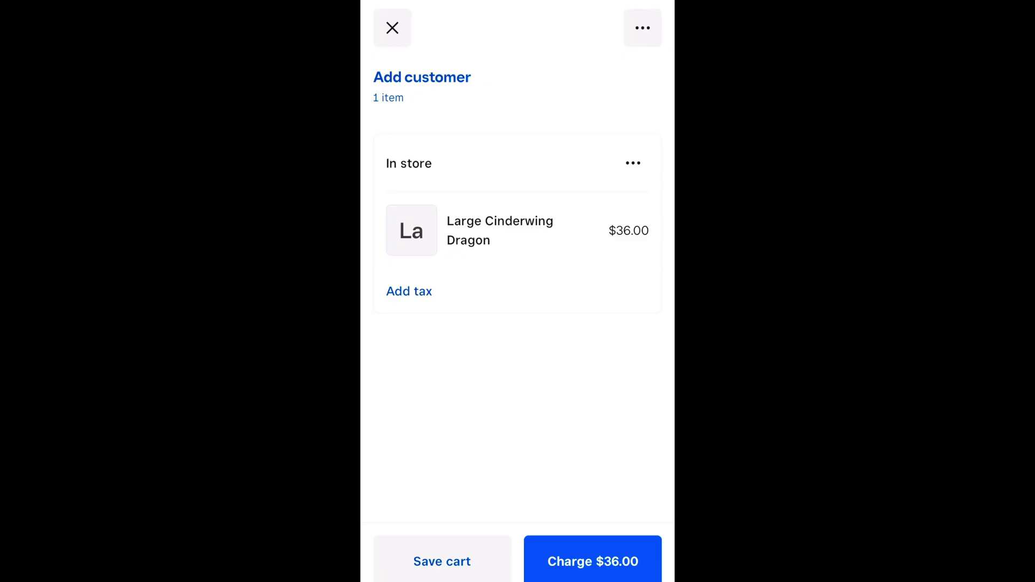
click(593, 561)
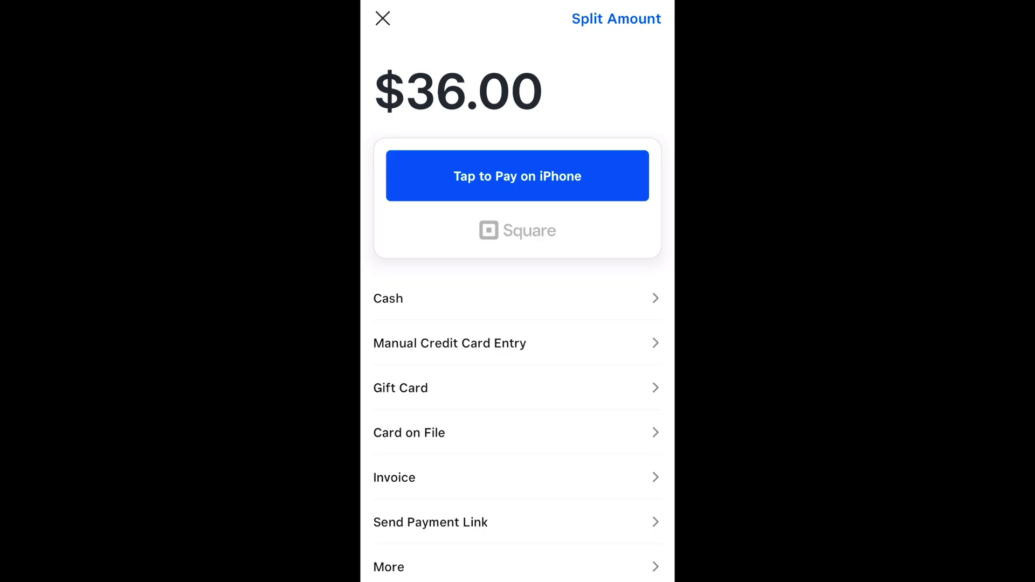
click(518, 176)
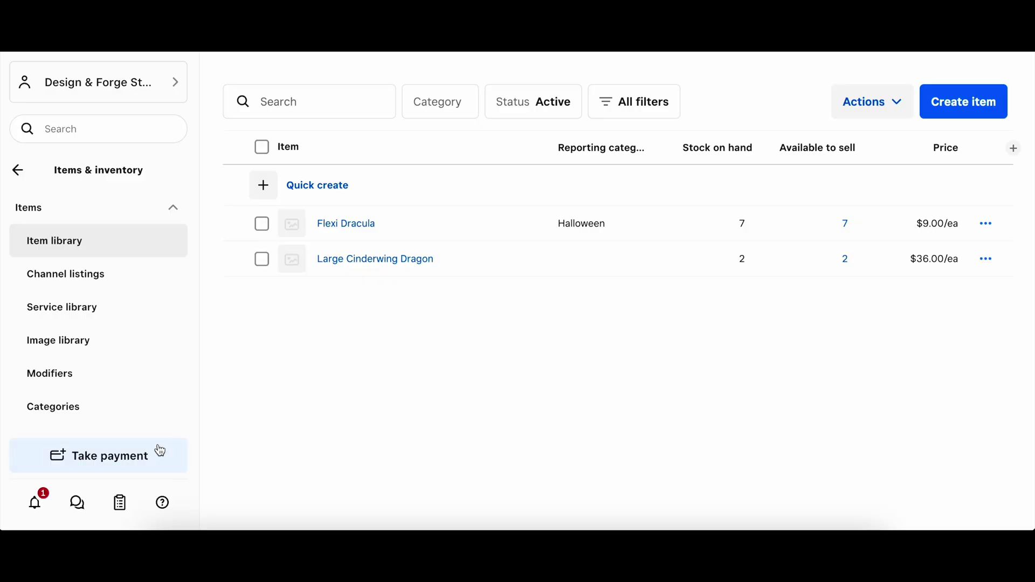
click(140, 457)
Step: Start a new invoice and create a new customer named 'Customer'
click(132, 372)
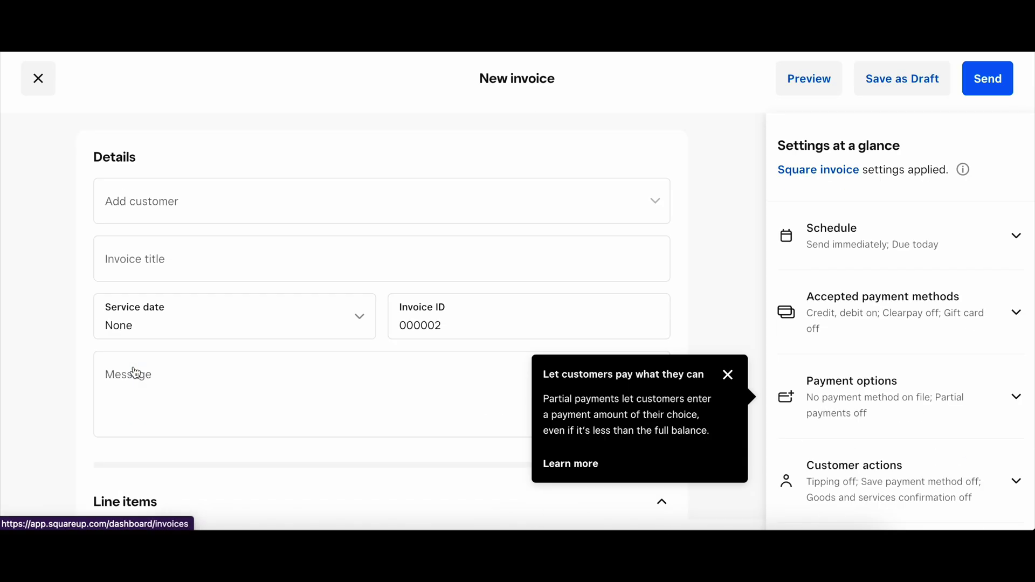
click(733, 379)
click(601, 198)
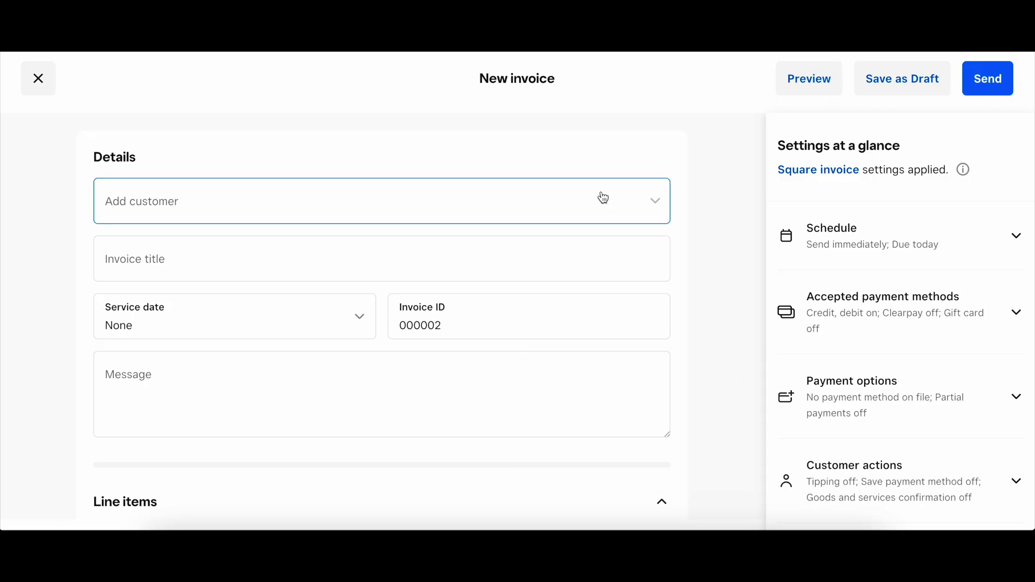
text(Customer)
click(259, 263)
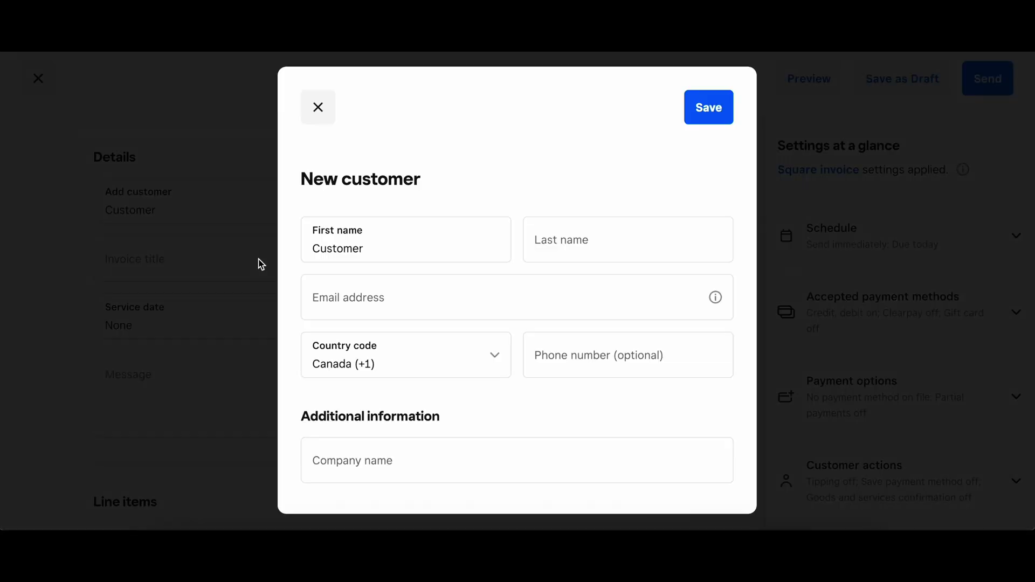
Step: Enter the customer's e-mail address and save the new profile
click(377, 296)
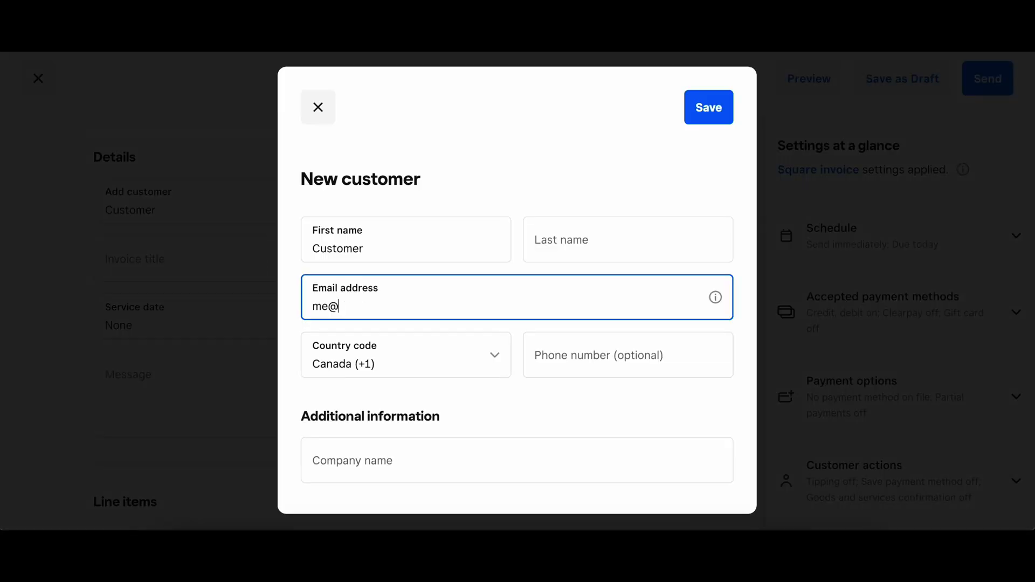
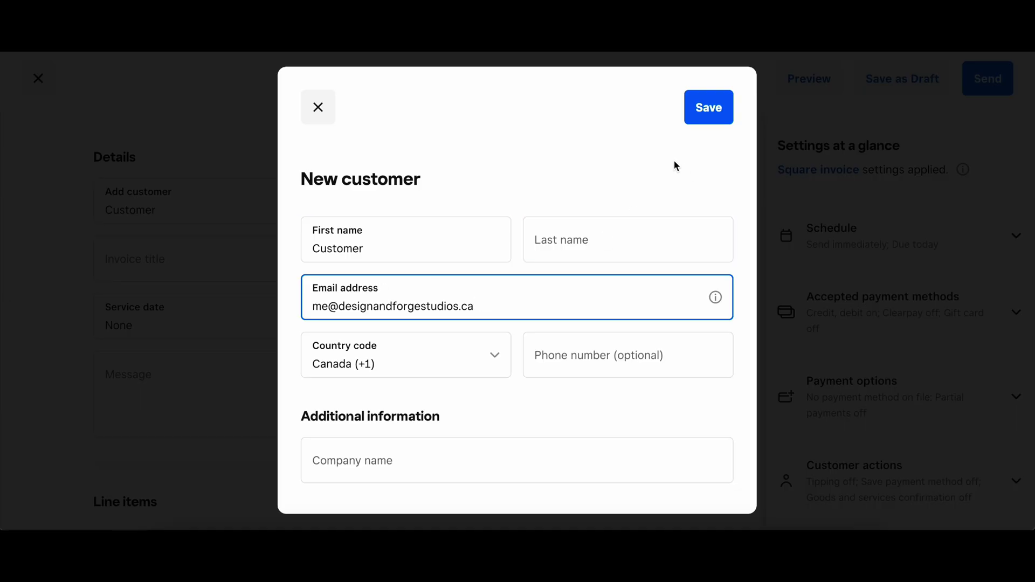
scroll(637, 292, down, 5)
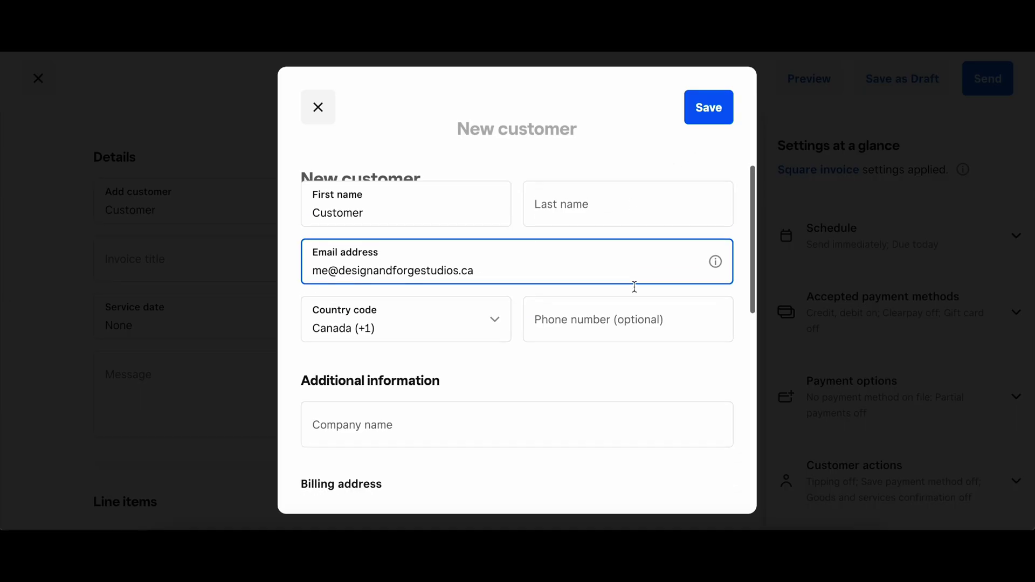
scroll(637, 292, down, 5)
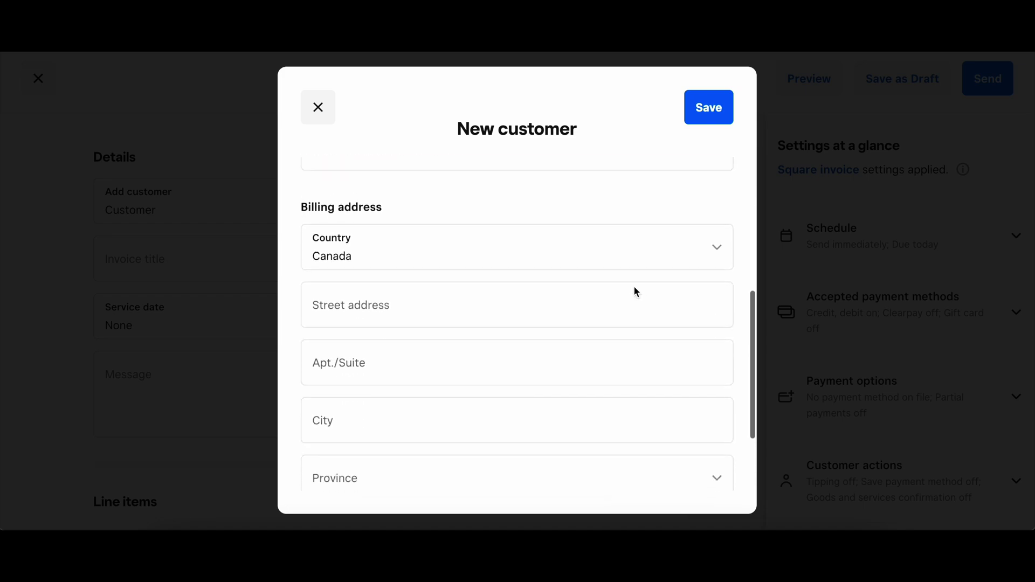
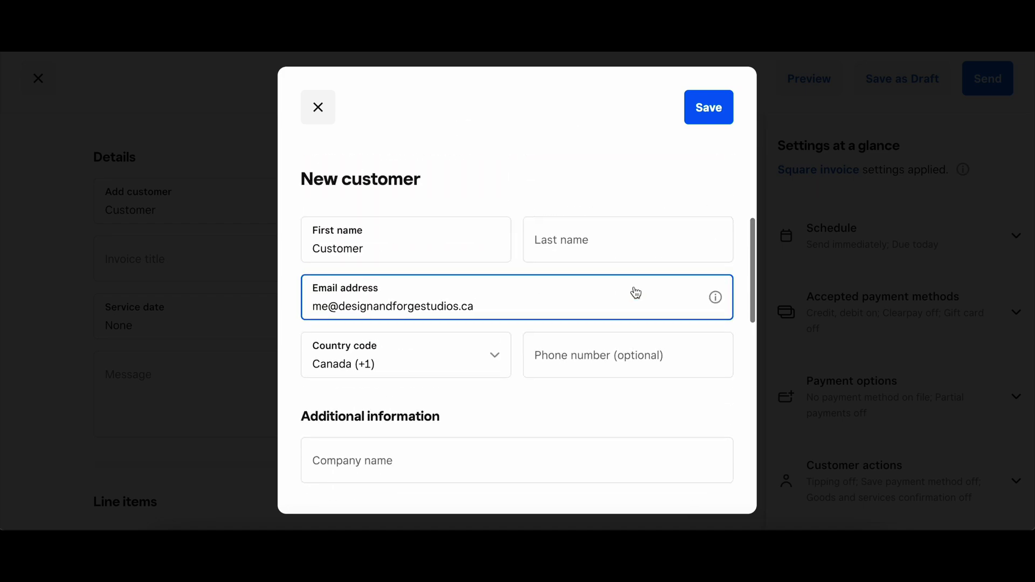
click(711, 109)
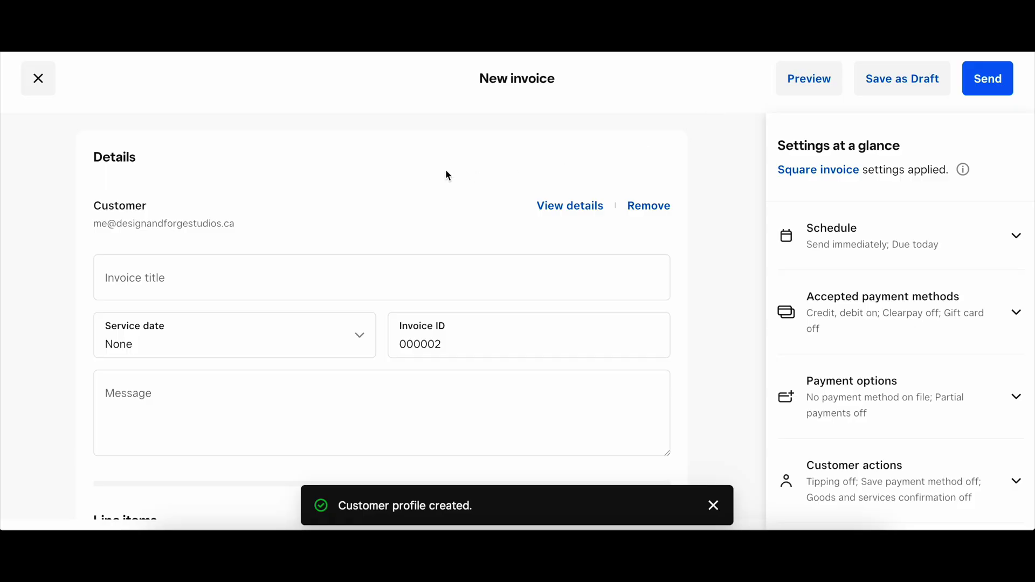
Step: Set the invoice service date to 13/09/2025
click(359, 337)
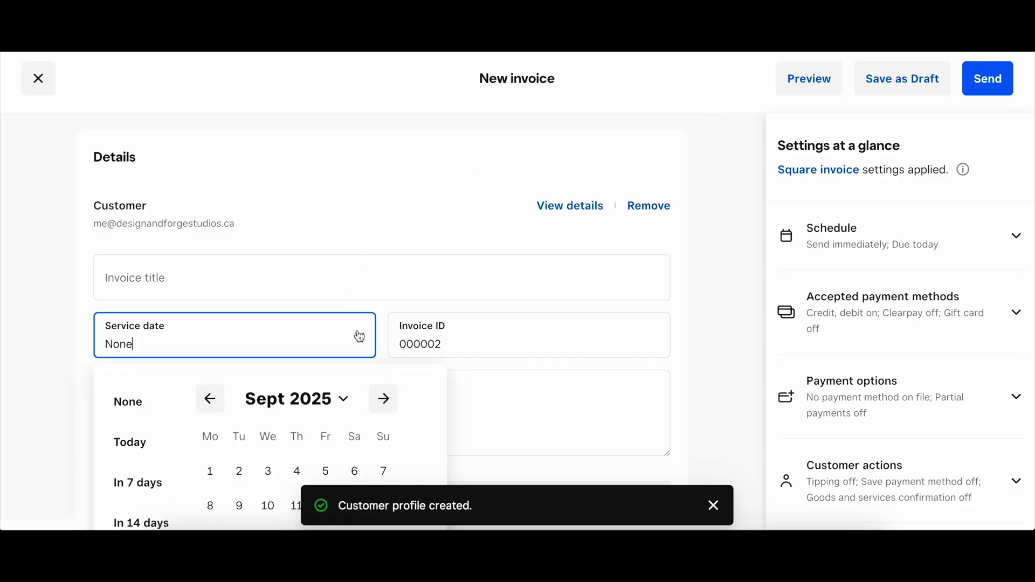
scroll(358, 335, down, 3)
click(355, 394)
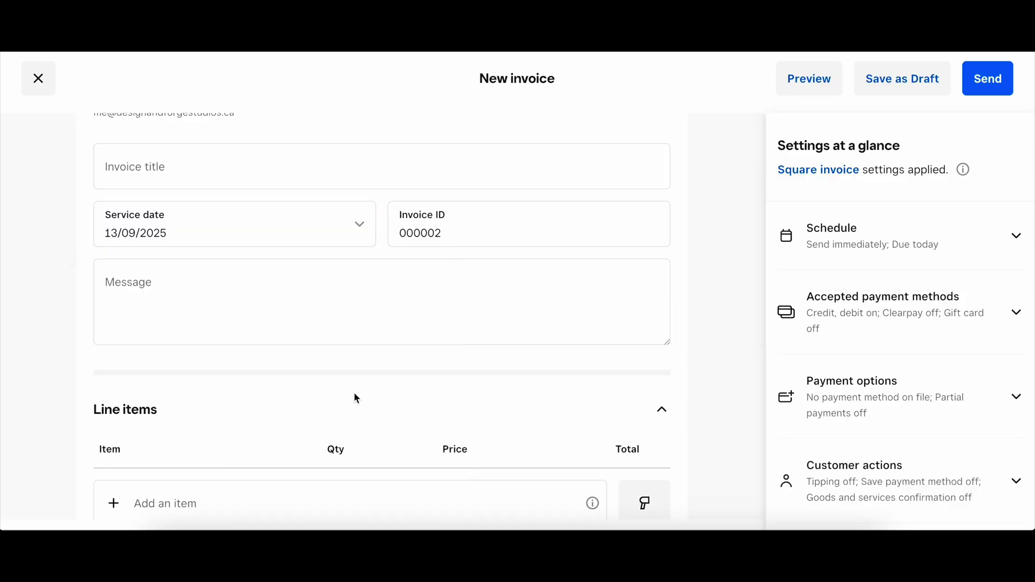
click(503, 223)
Step: Write the invoice message 'Thank you for supporting my small business.'
click(500, 286)
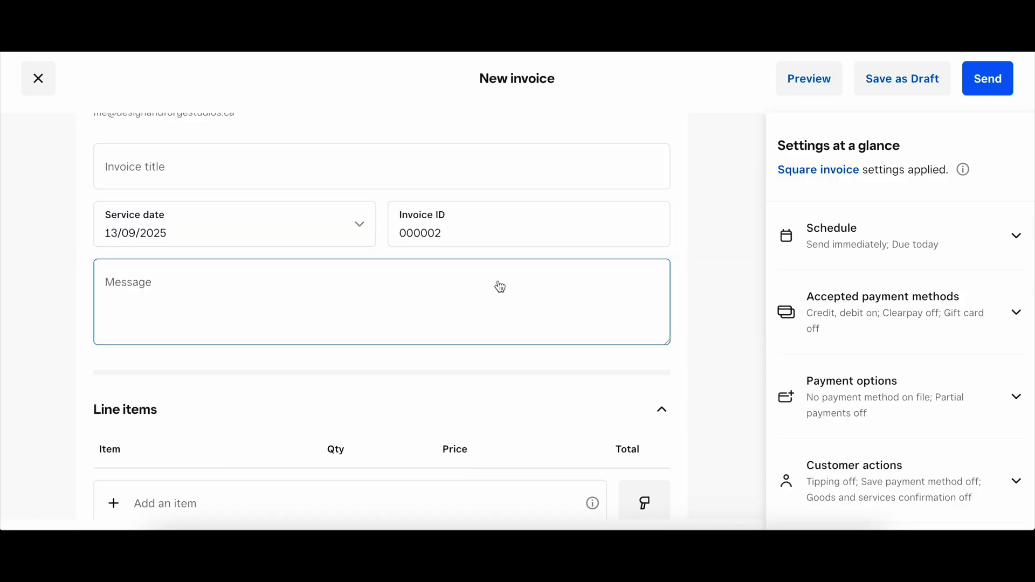
click(499, 282)
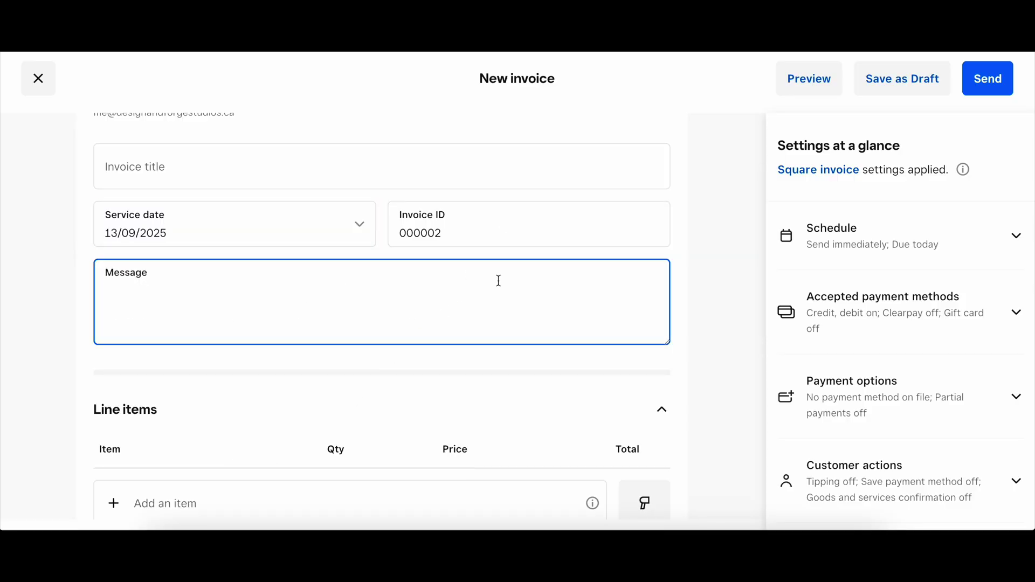
text(THank you for supporting my sma)
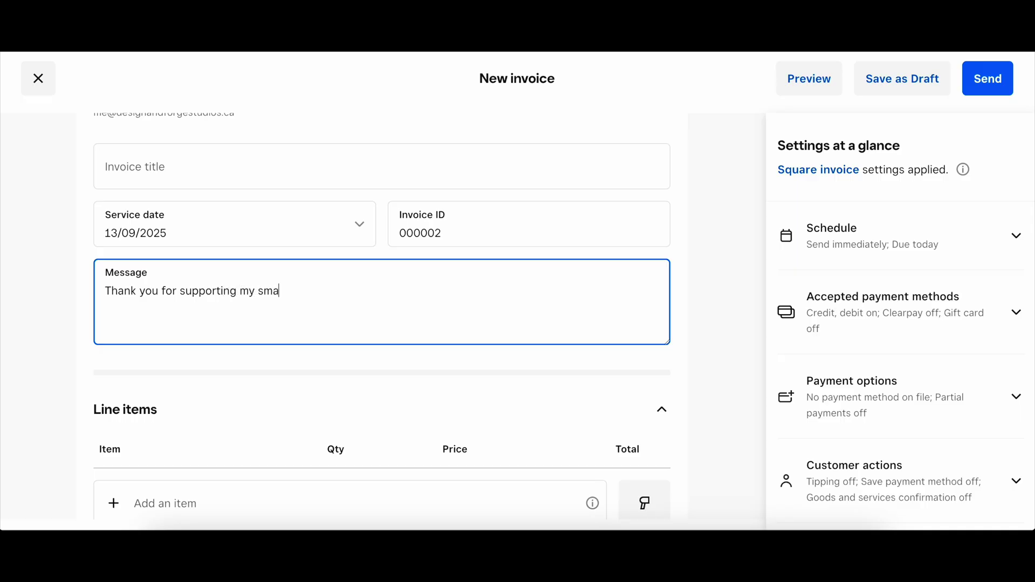
text(ll business.)
click(709, 291)
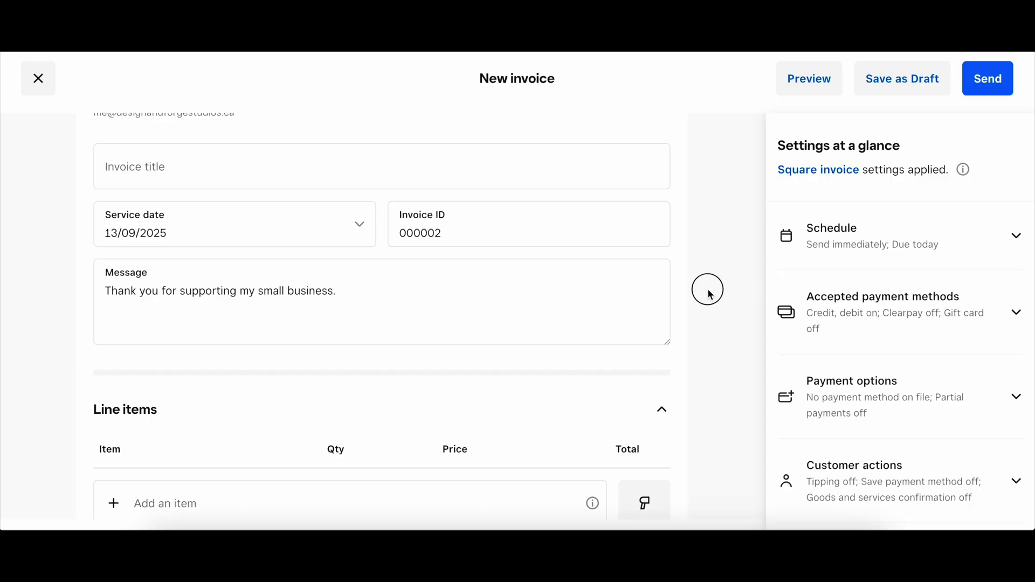
scroll(709, 291, down, 4)
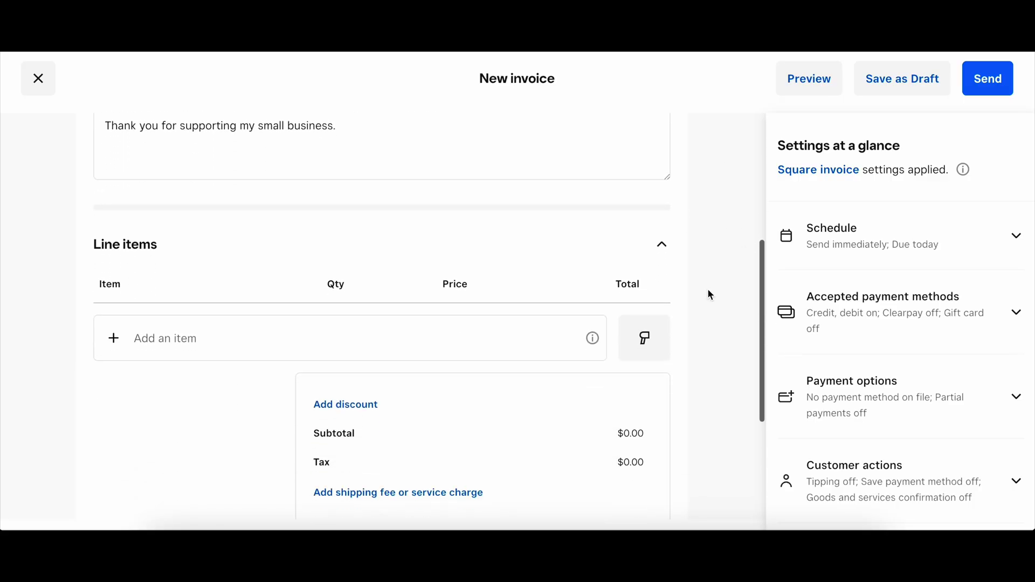
Step: Add Flexi Dracula and Large Cinderwing Dragon line items, with Flexi Dracula quantity 2, totalling $54.00
click(467, 280)
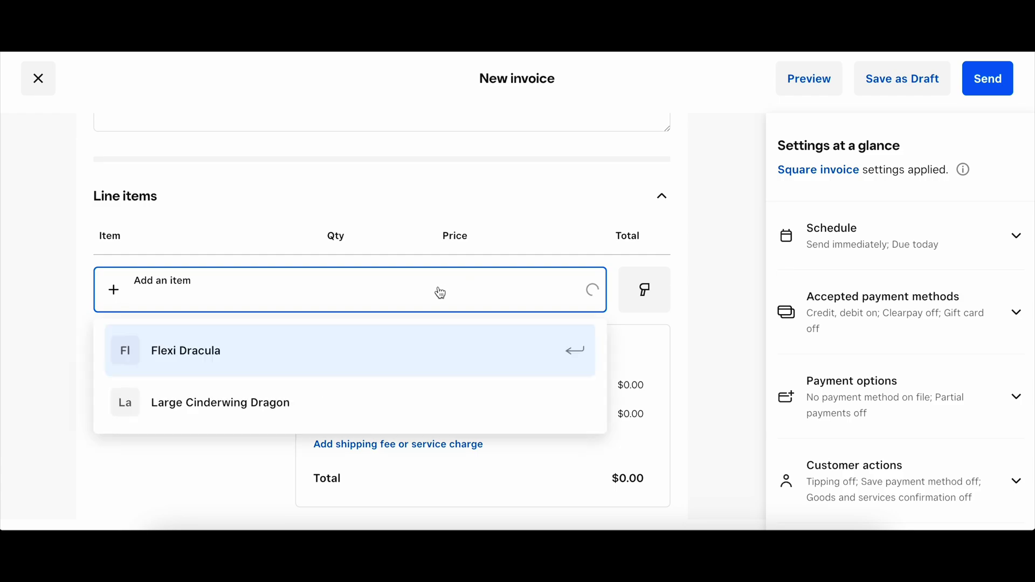
click(193, 351)
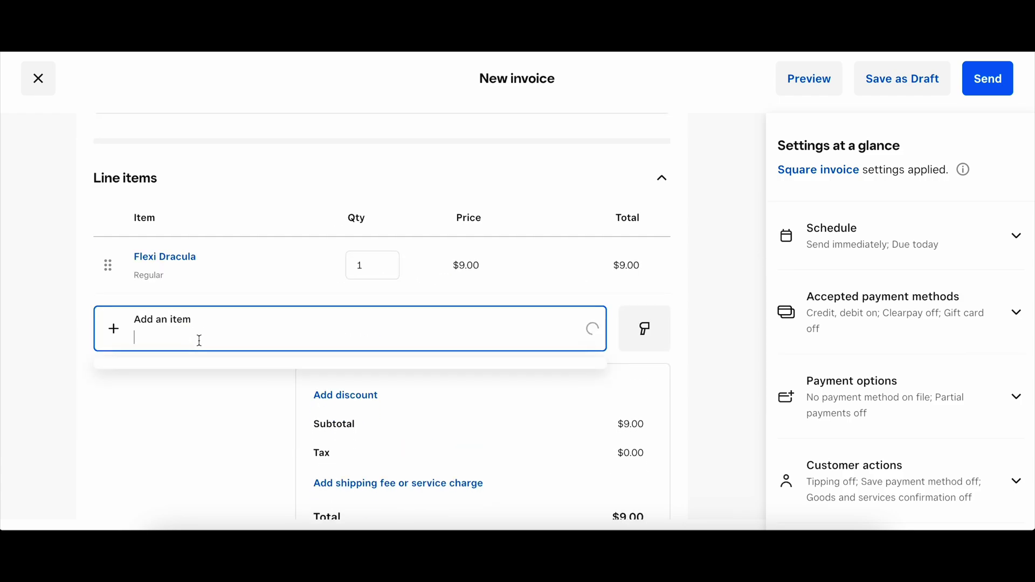
click(208, 434)
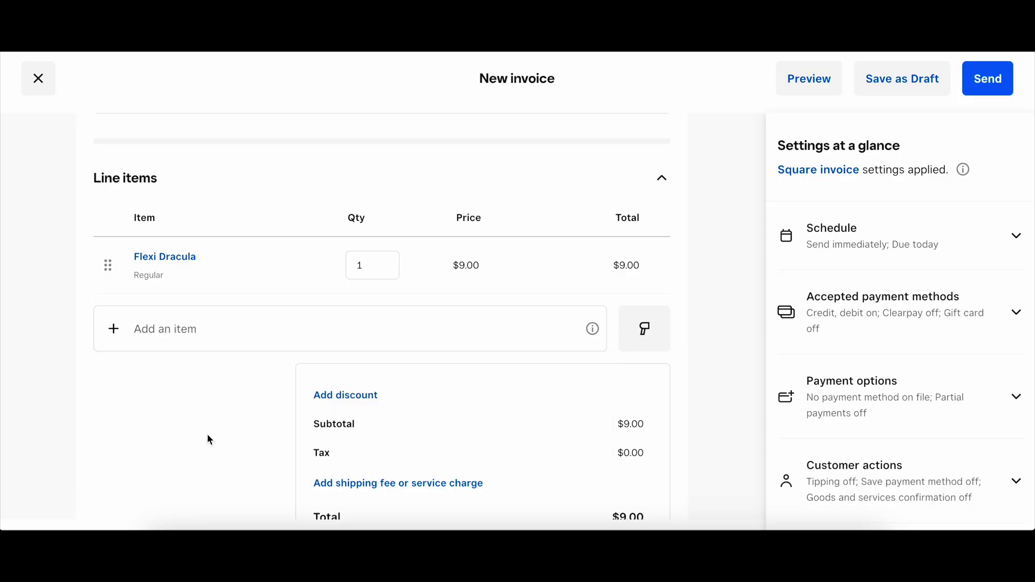
click(375, 267)
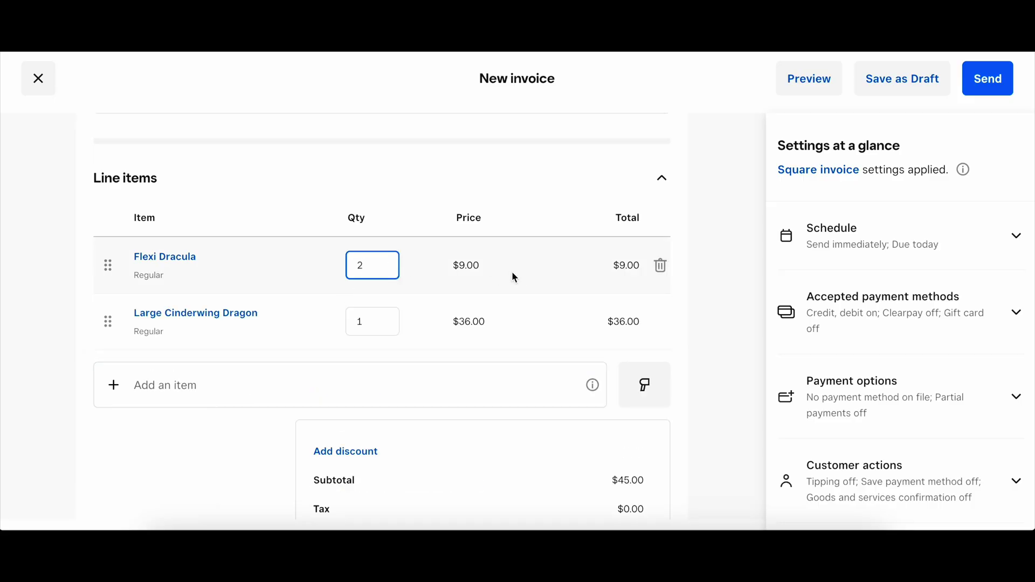
click(719, 326)
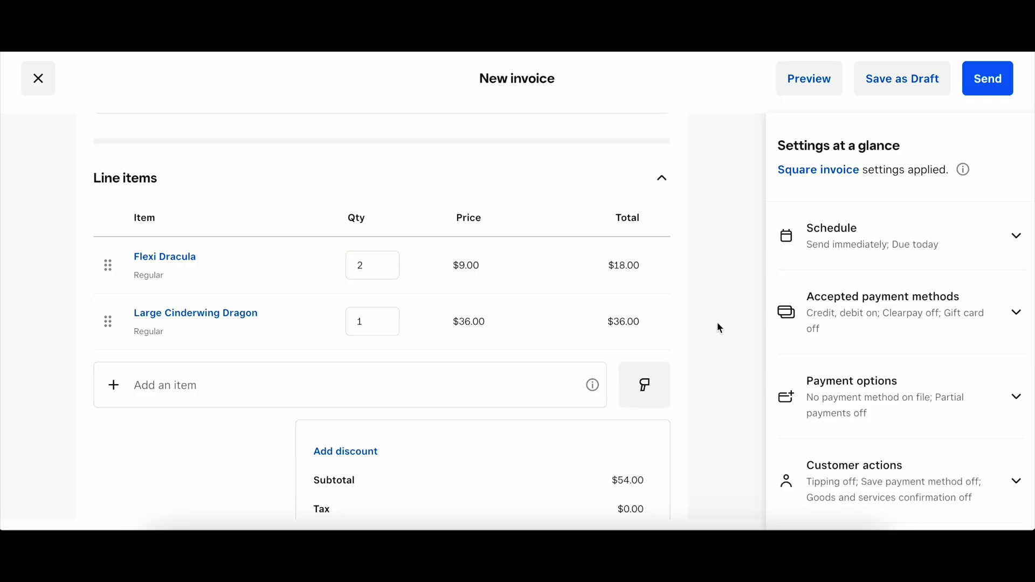
scroll(719, 325, down, 4)
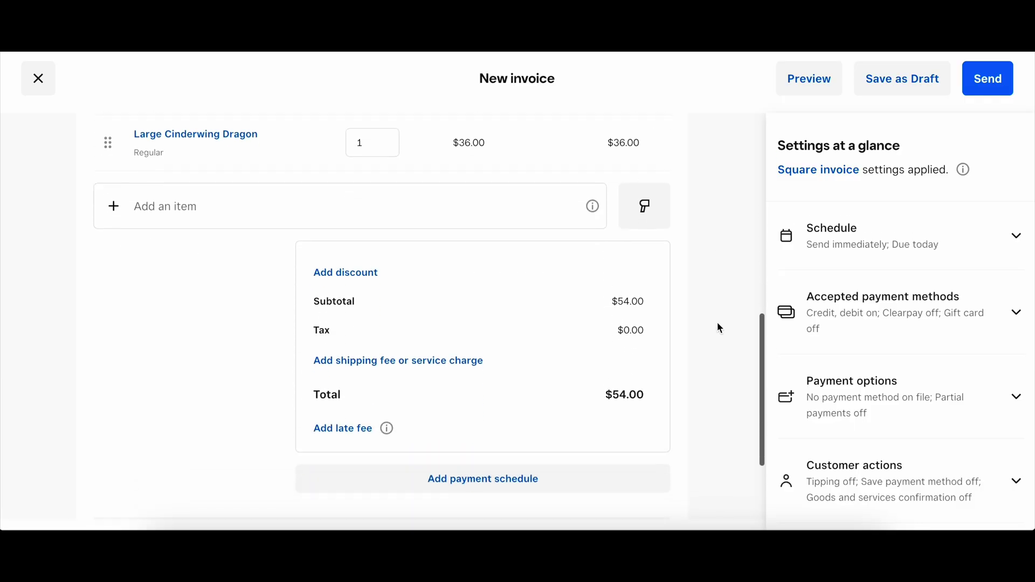
scroll(720, 327, down, 2)
scroll(720, 328, down, 1)
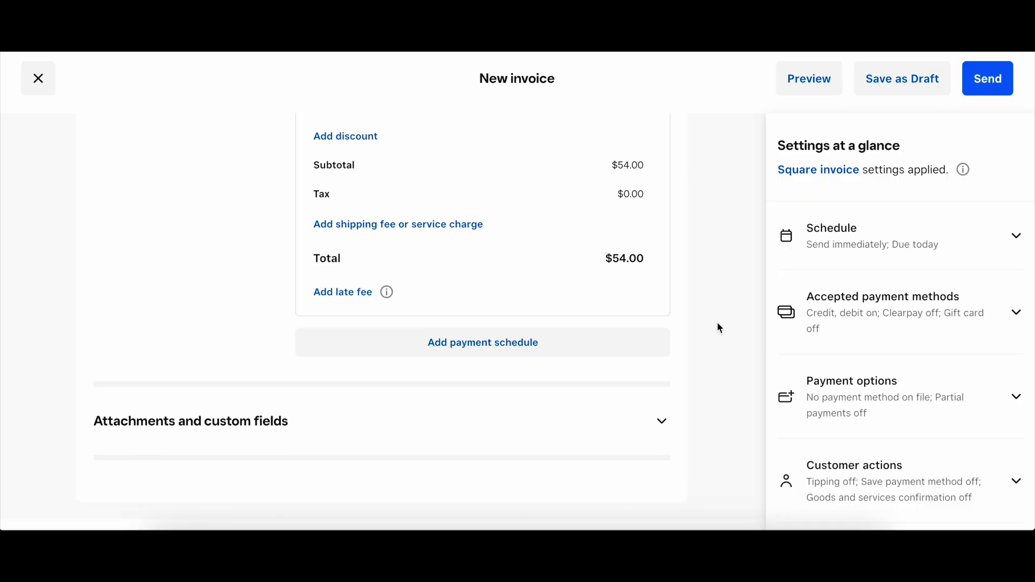
scroll(720, 328, up, 10)
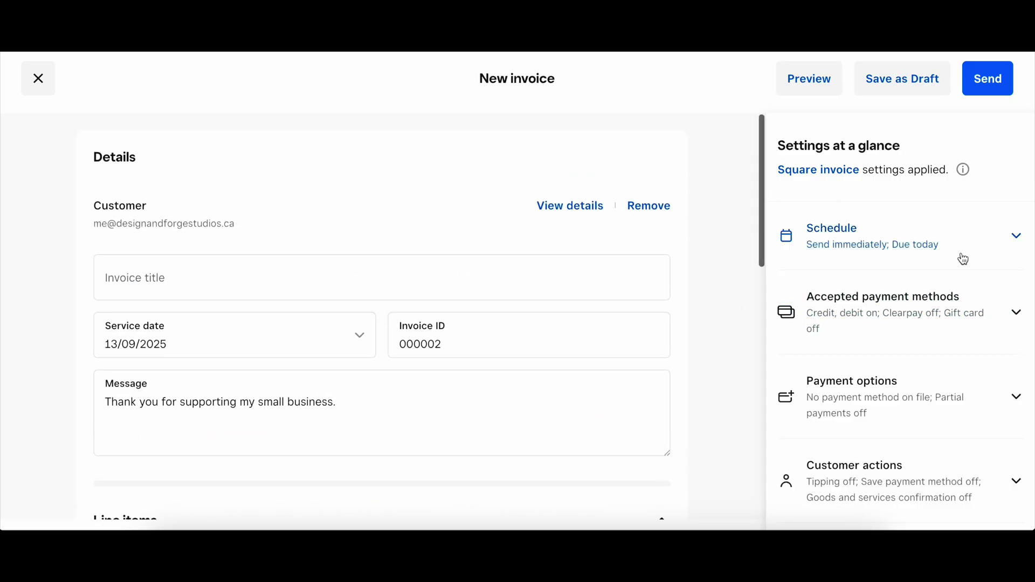
Step: Schedule the invoice to send on 15 September 2025
click(1014, 237)
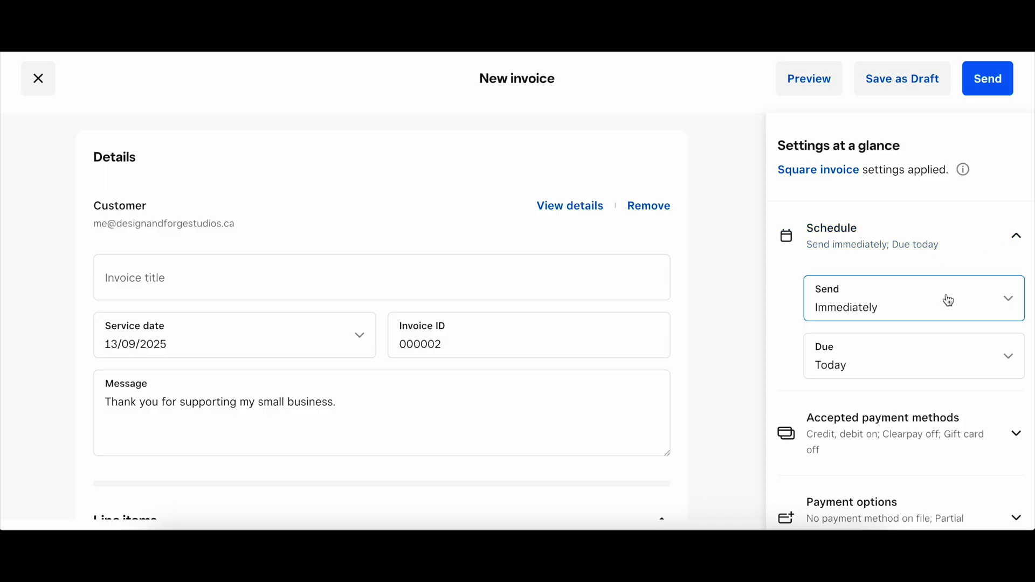
click(1012, 308)
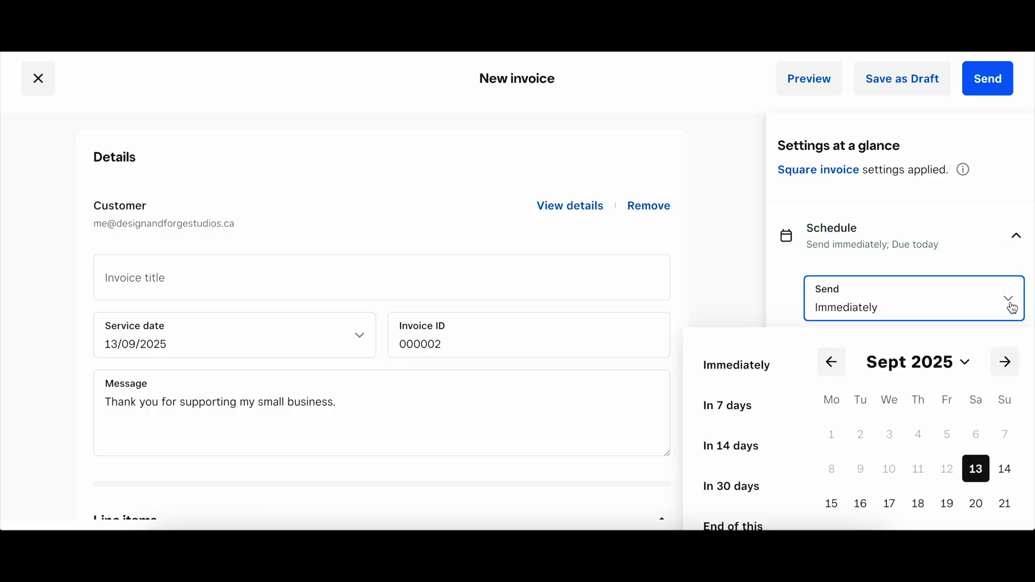
scroll(1012, 308, down, 1)
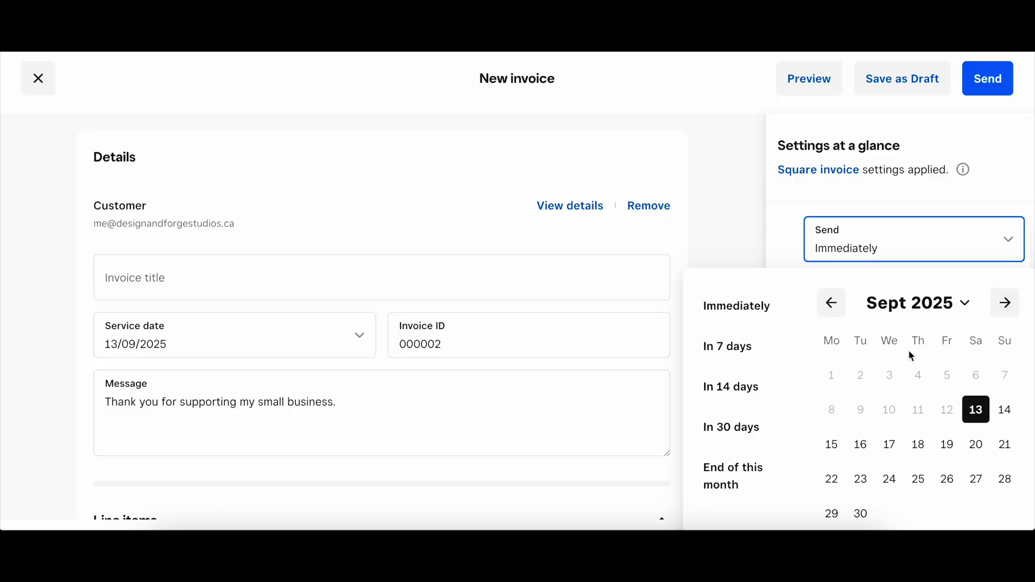
click(832, 443)
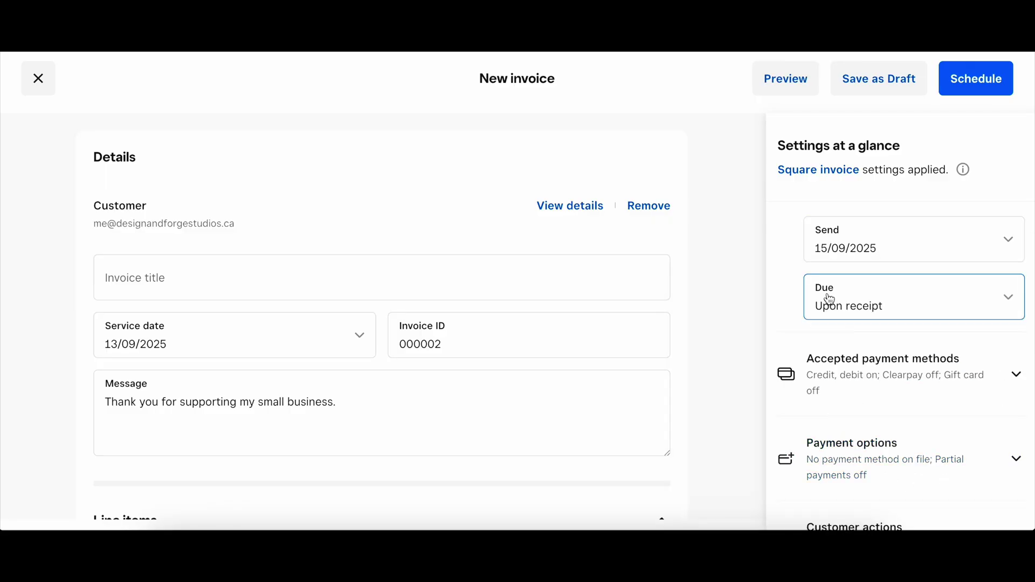
scroll(788, 307, down, 1)
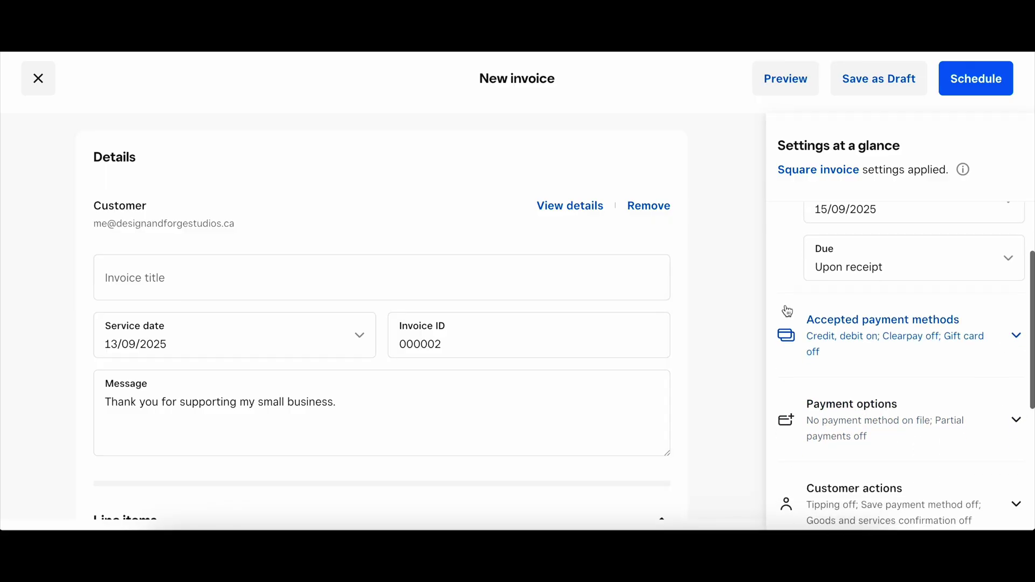
Step: Set the invoice due date to 16 September 2025
click(859, 265)
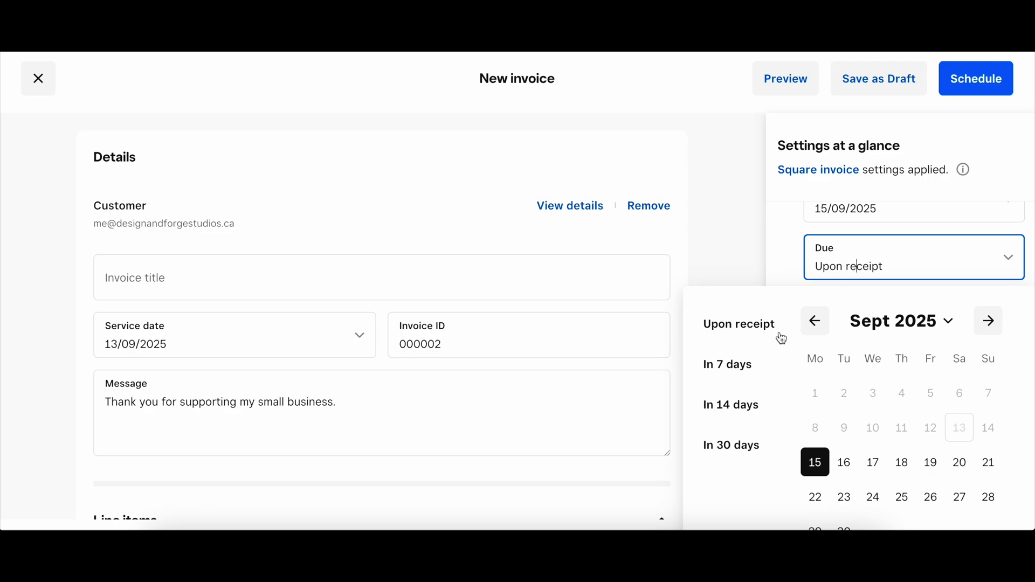
click(744, 364)
click(859, 268)
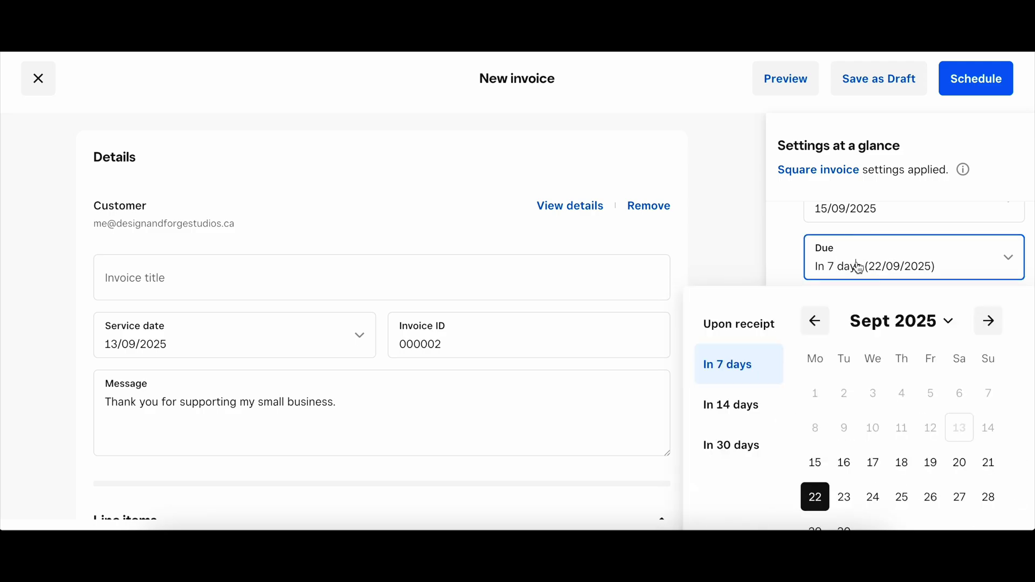
click(844, 463)
scroll(788, 258, down, 2)
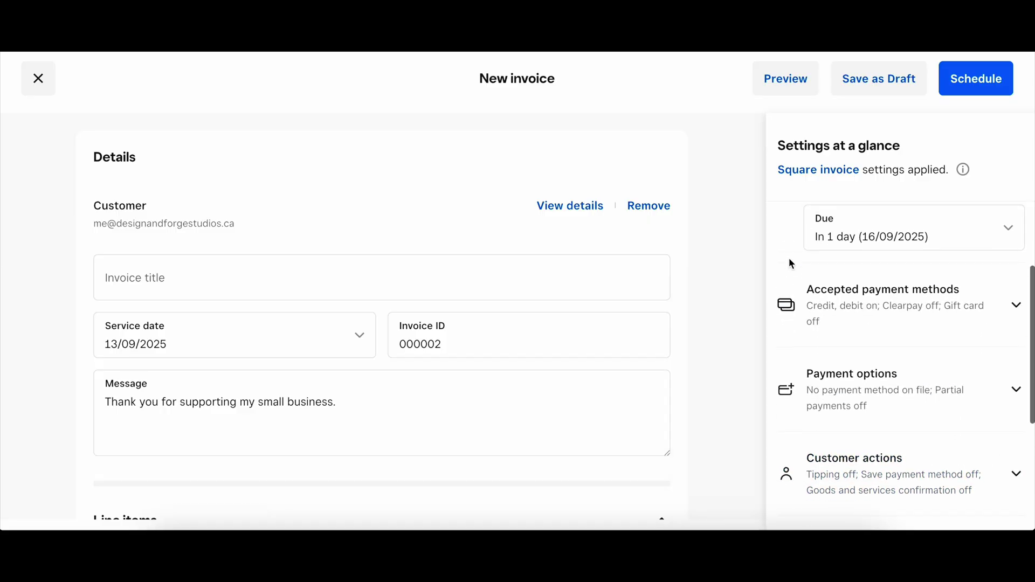
click(976, 281)
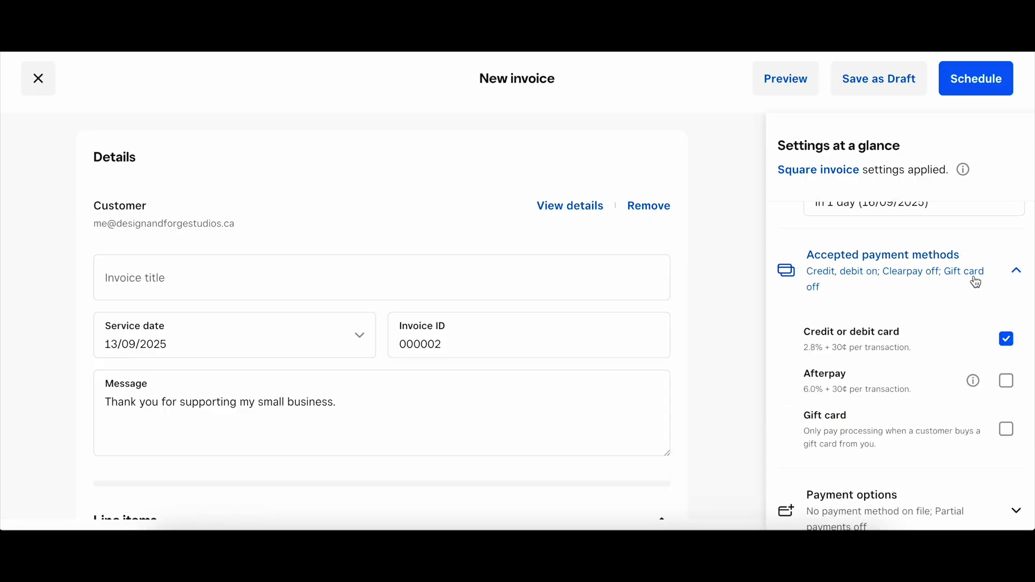
scroll(957, 315, down, 1)
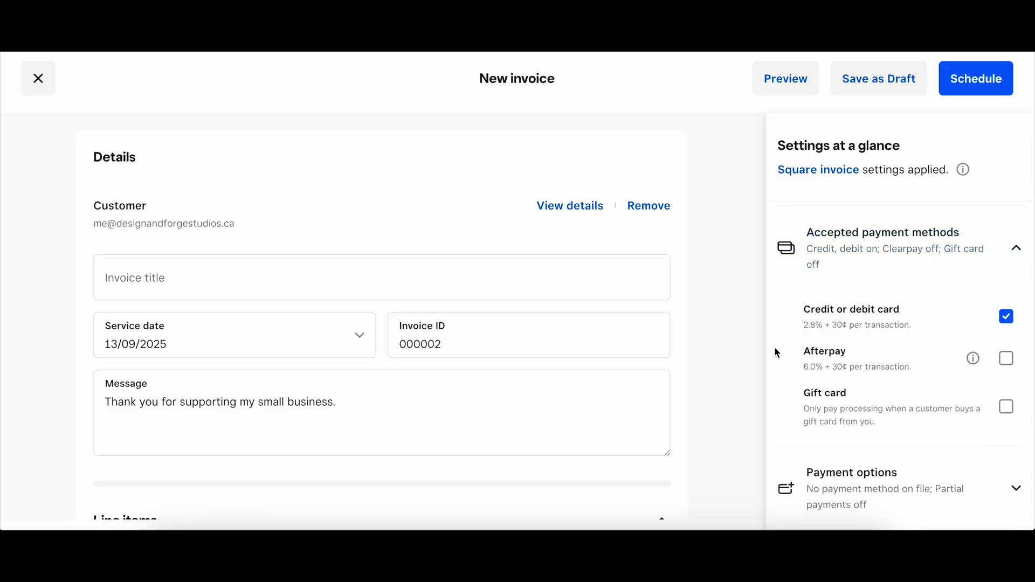
scroll(775, 348, up, 1)
click(1014, 254)
scroll(1015, 260, down, 2)
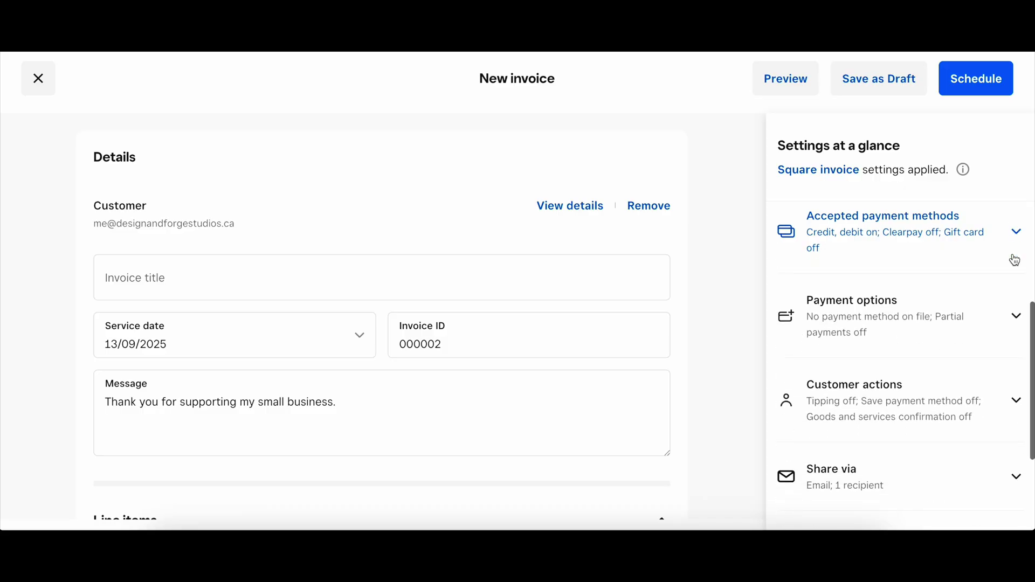
scroll(1015, 260, down, 1)
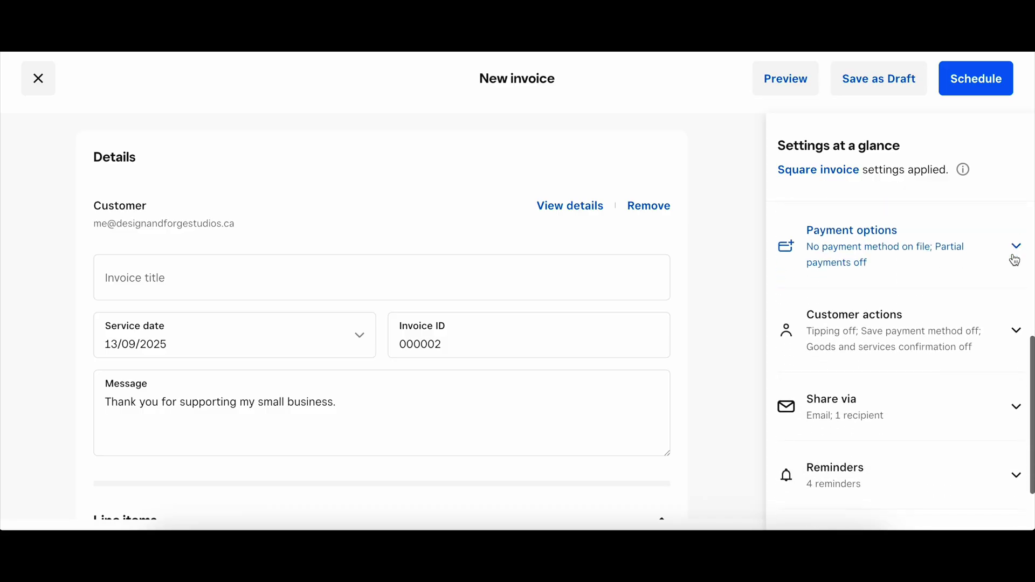
click(1015, 260)
click(1015, 260)
scroll(1015, 261, down, 2)
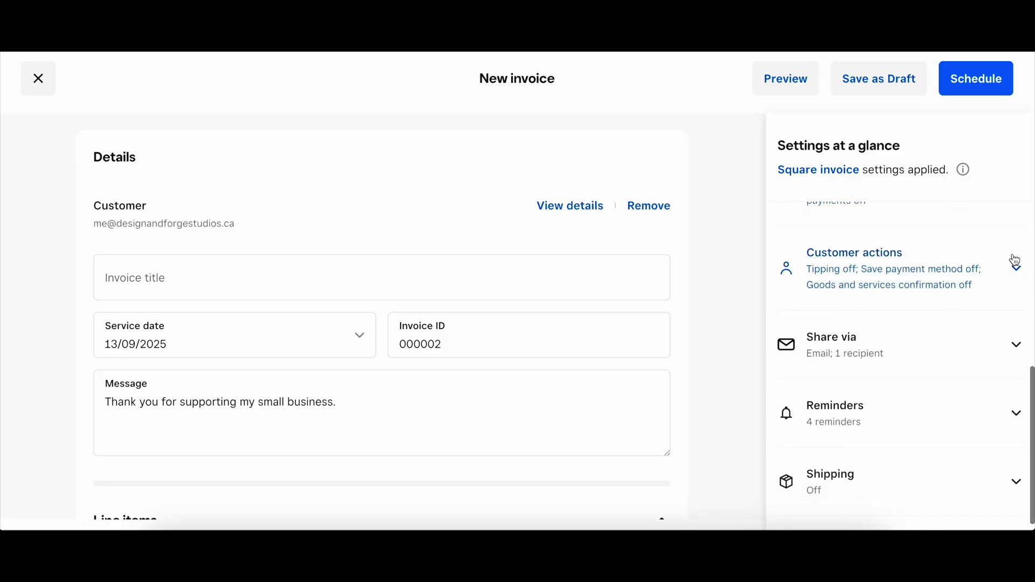
Step: Switch on Tipping under Customer actions, then expand the invoice's Reminders settings
click(1020, 281)
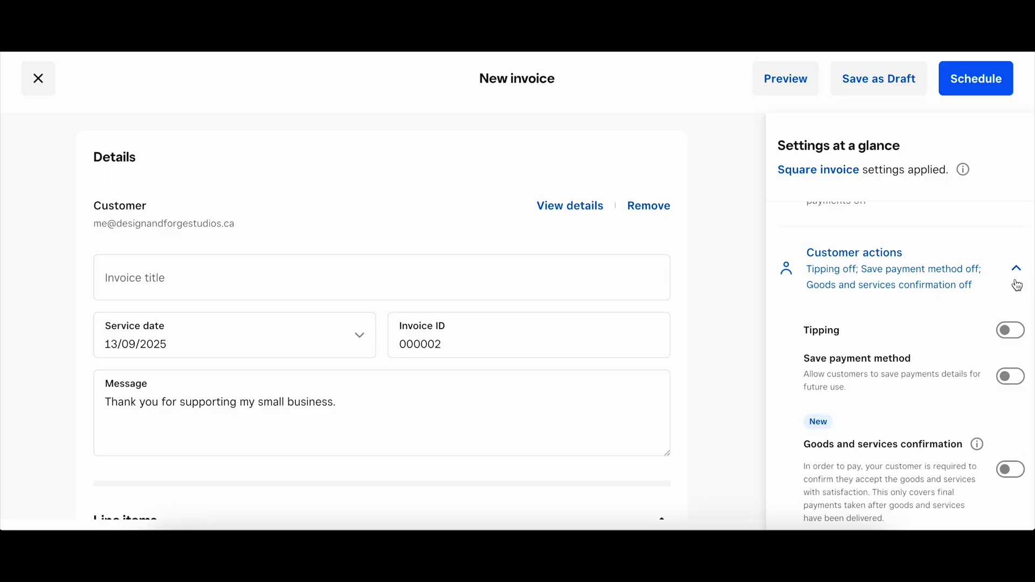
click(1011, 332)
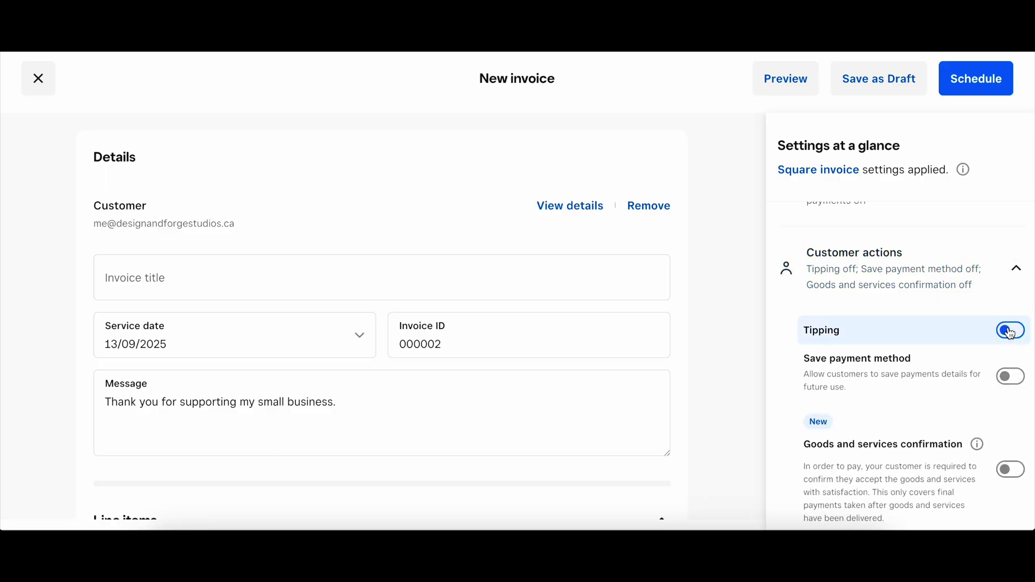
click(1019, 274)
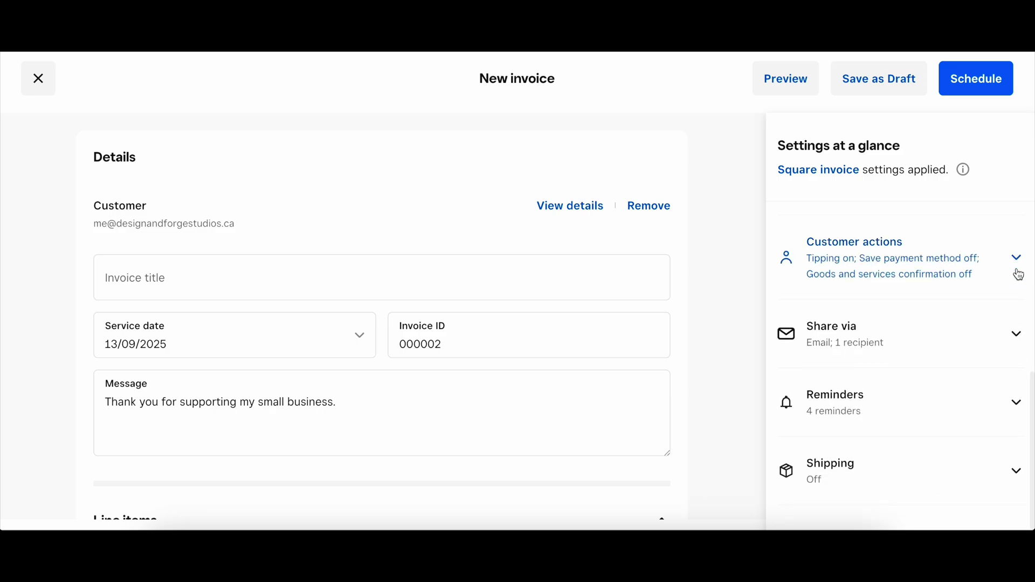
click(1016, 404)
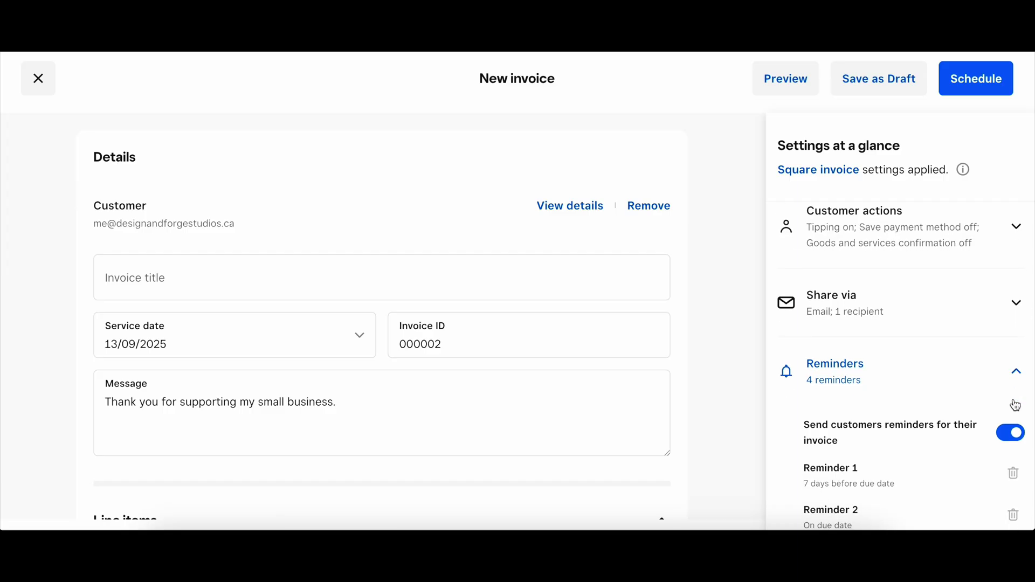
Step: Review and schedule the invoice, then bring up the Take payment options on Home
scroll(1016, 406, down, 4)
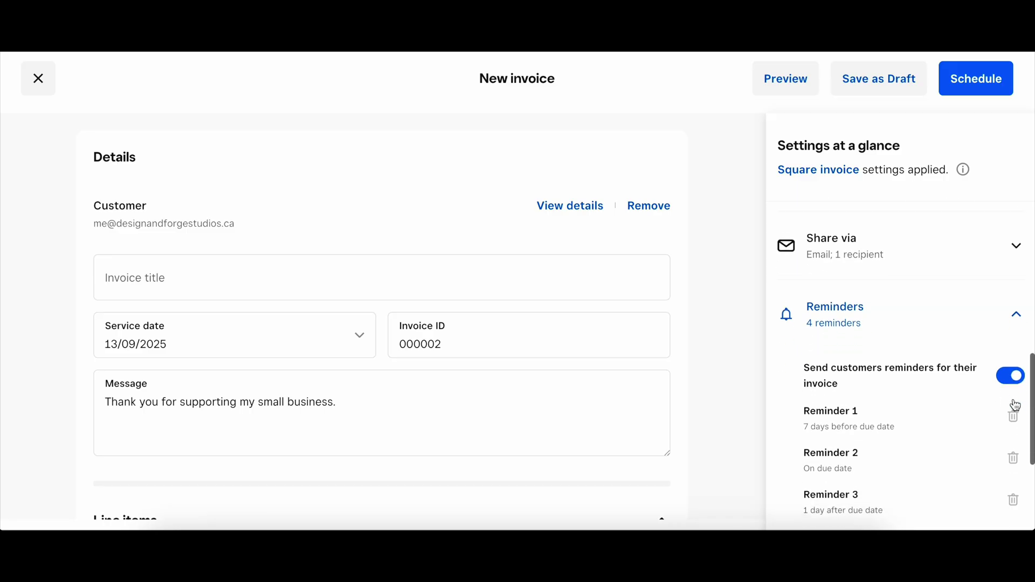
scroll(1016, 405, down, 2)
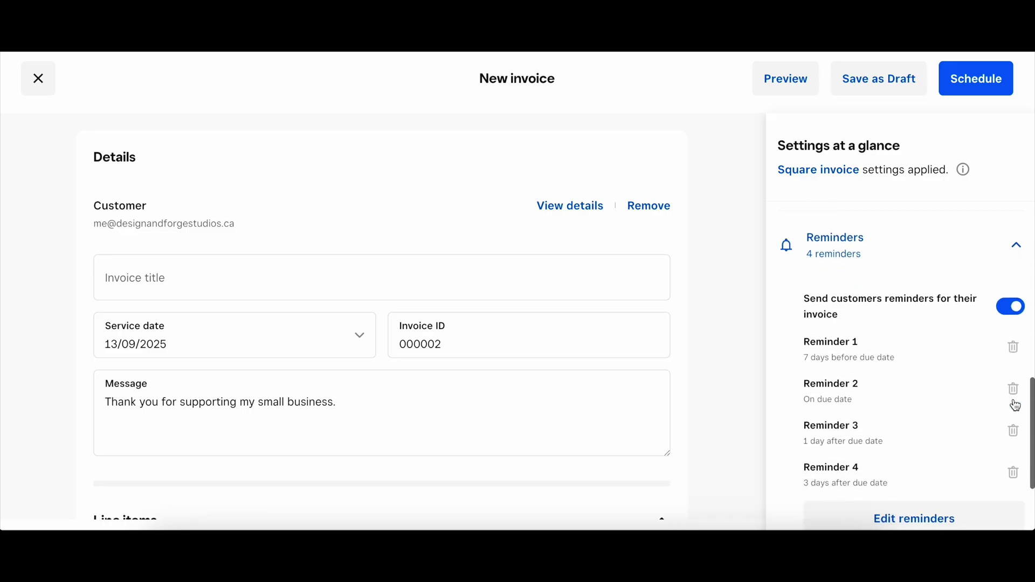
scroll(1016, 406, down, 1)
scroll(1016, 406, down, 1)
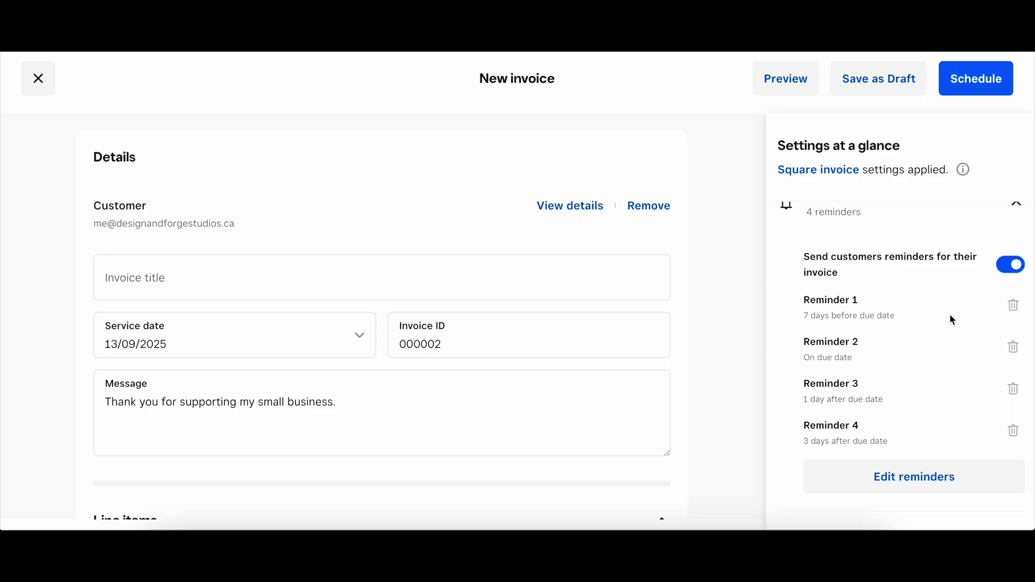
scroll(951, 318, down, 2)
scroll(951, 320, down, 1)
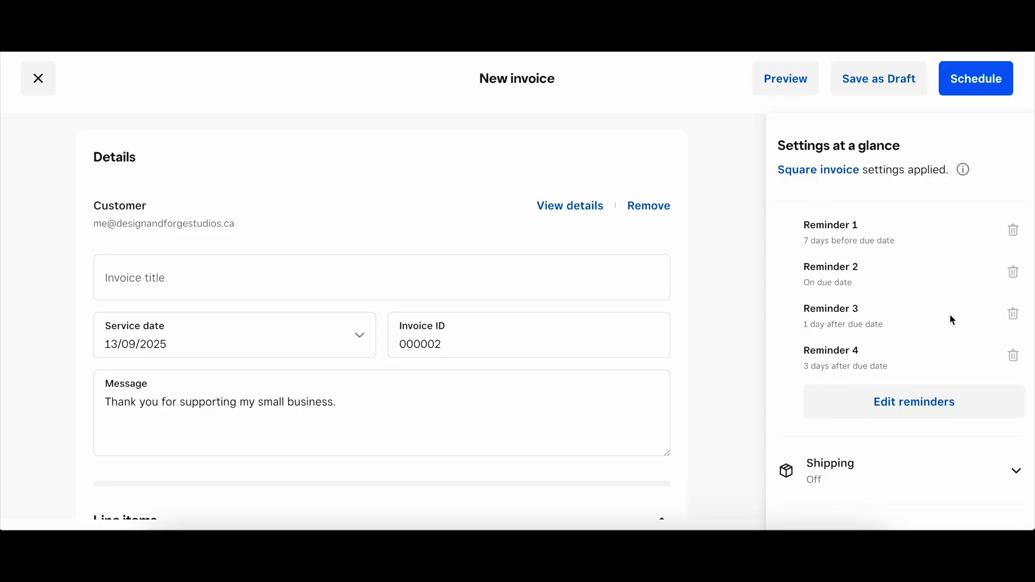
scroll(953, 321, up, 1)
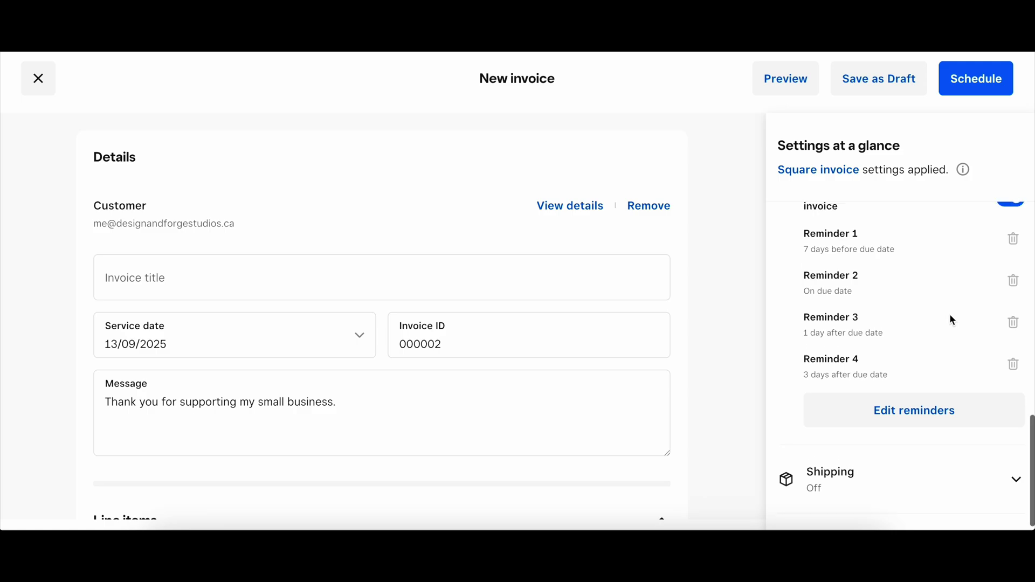
scroll(952, 320, up, 1)
scroll(952, 320, up, 5)
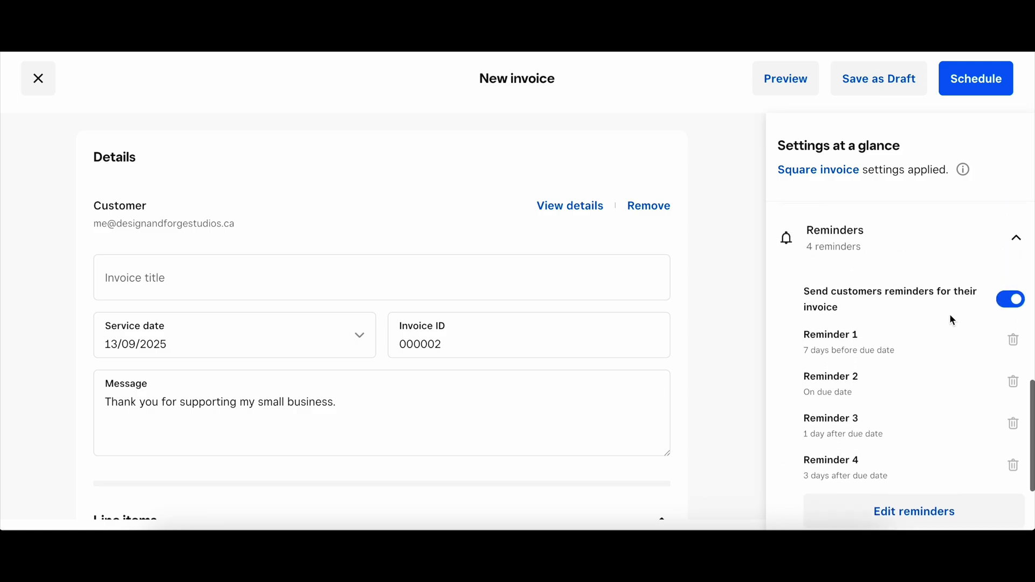
scroll(952, 320, up, 5)
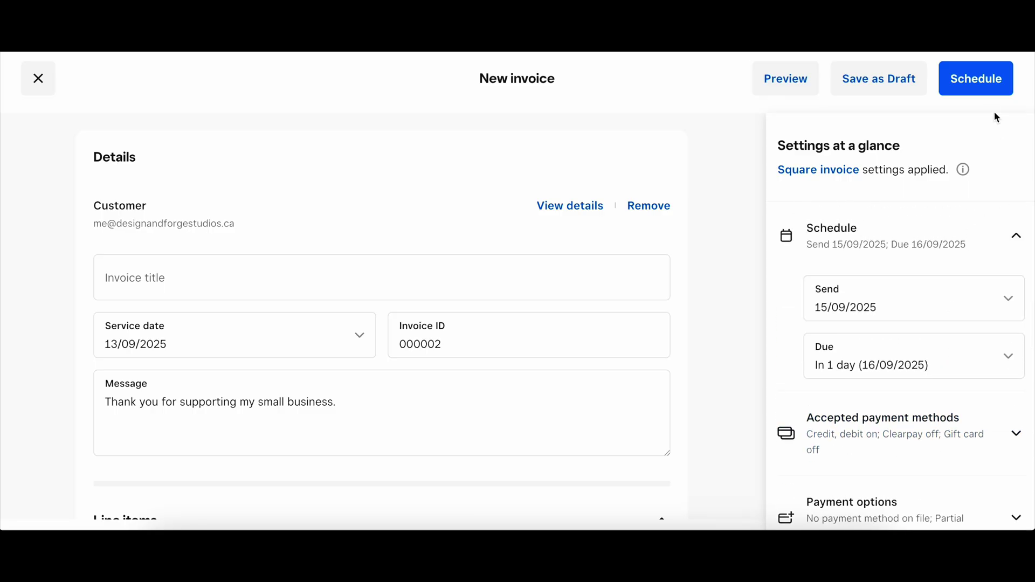
click(969, 87)
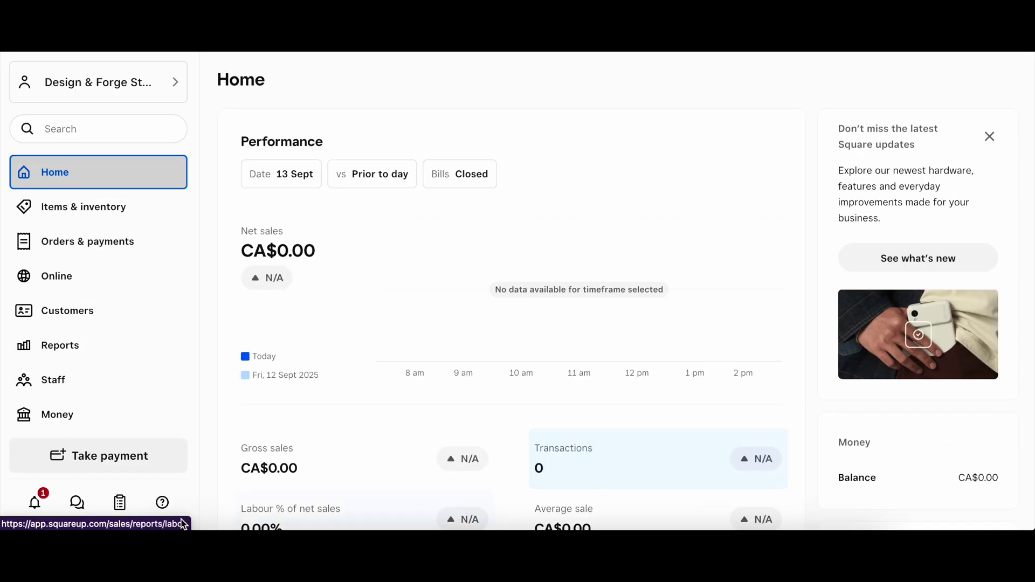
click(115, 455)
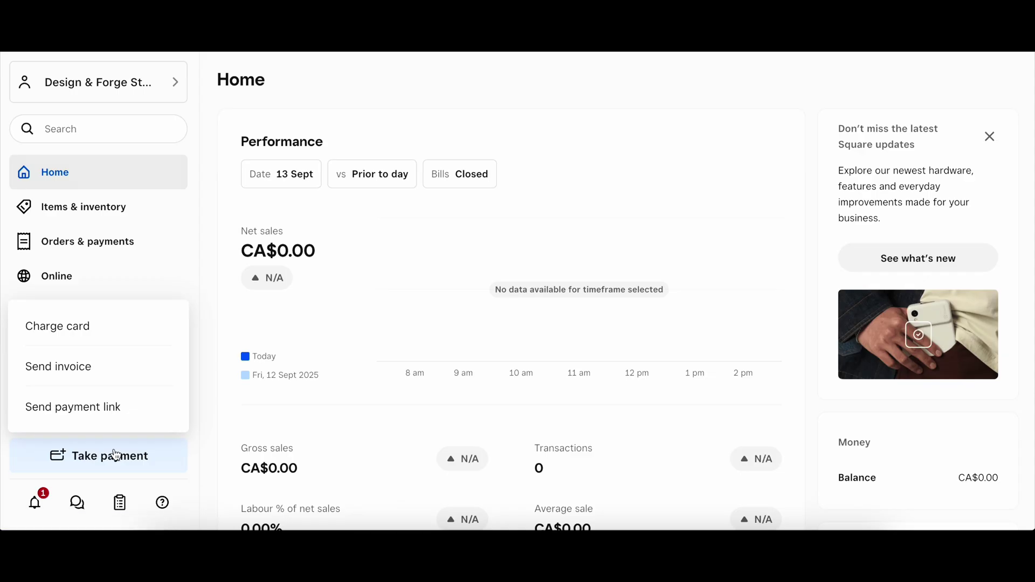
Step: Create a payment link selling the Flexi Dracula library item at $9.00
click(130, 415)
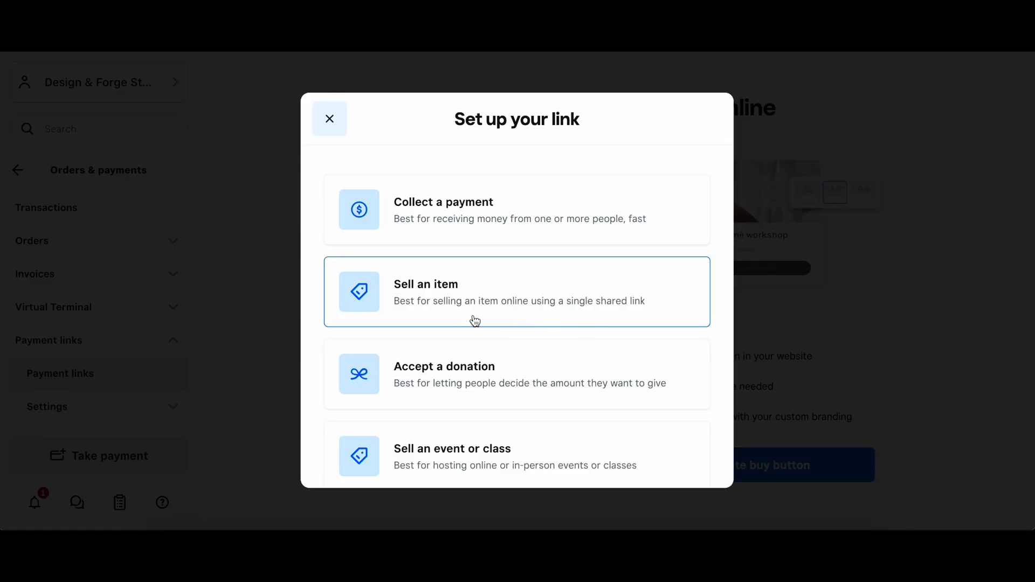
click(527, 291)
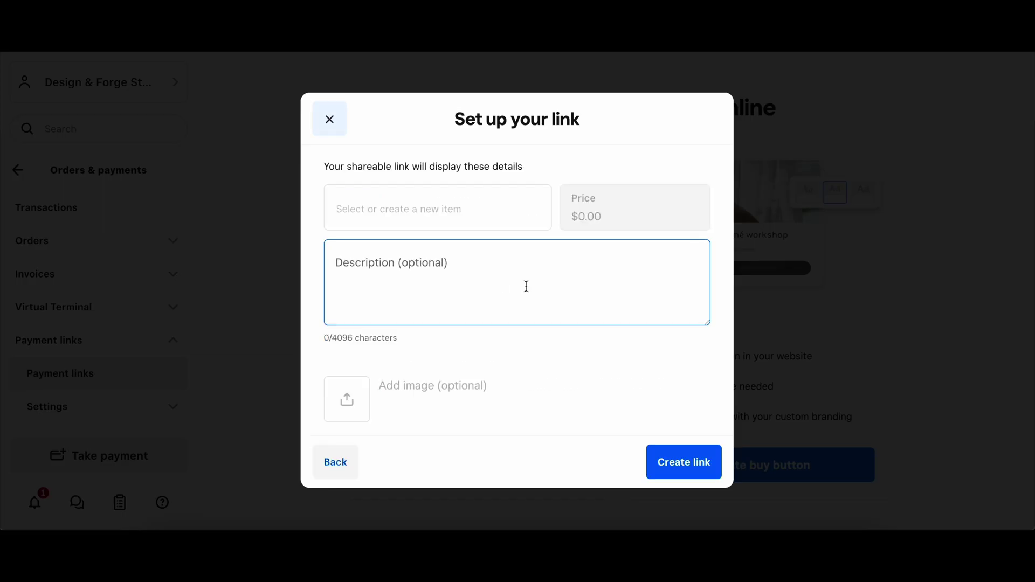
click(514, 208)
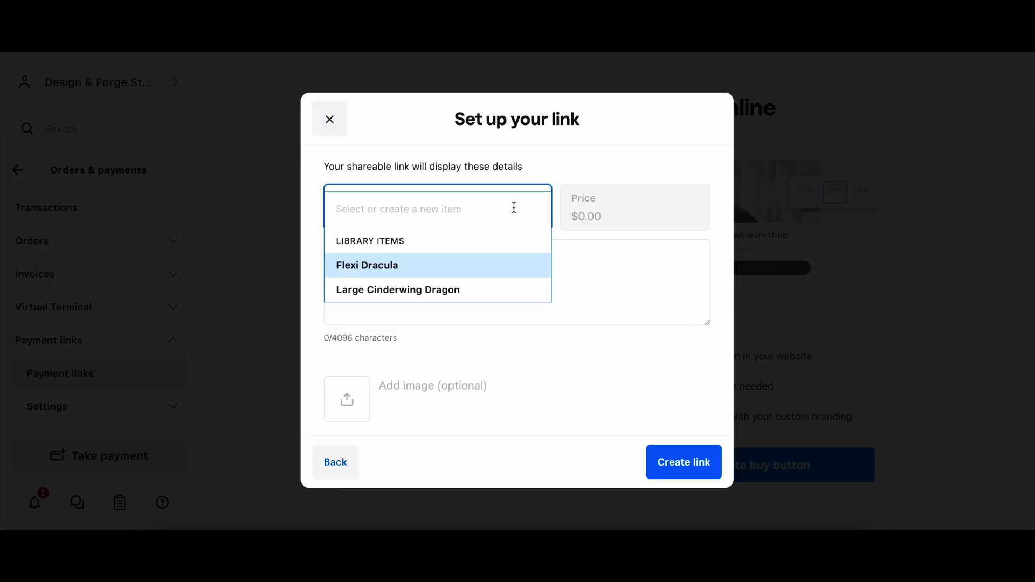
click(460, 272)
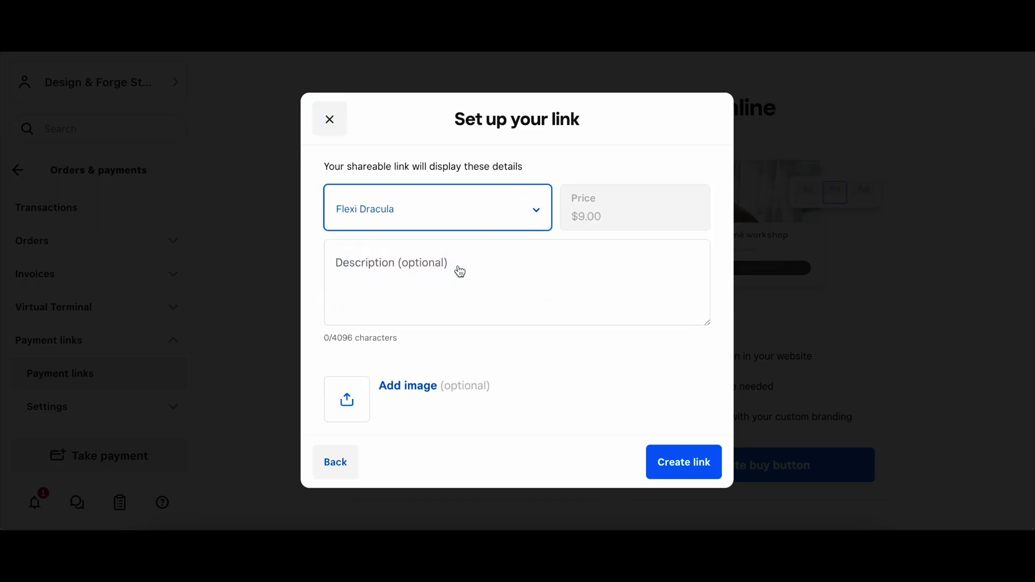
scroll(505, 346, down, 1)
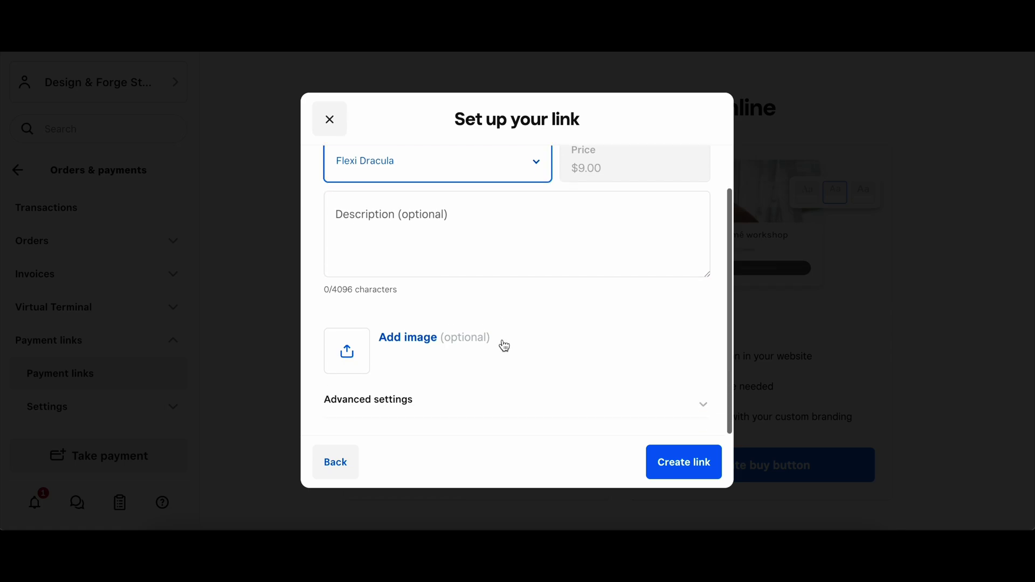
scroll(504, 344, up, 2)
click(701, 457)
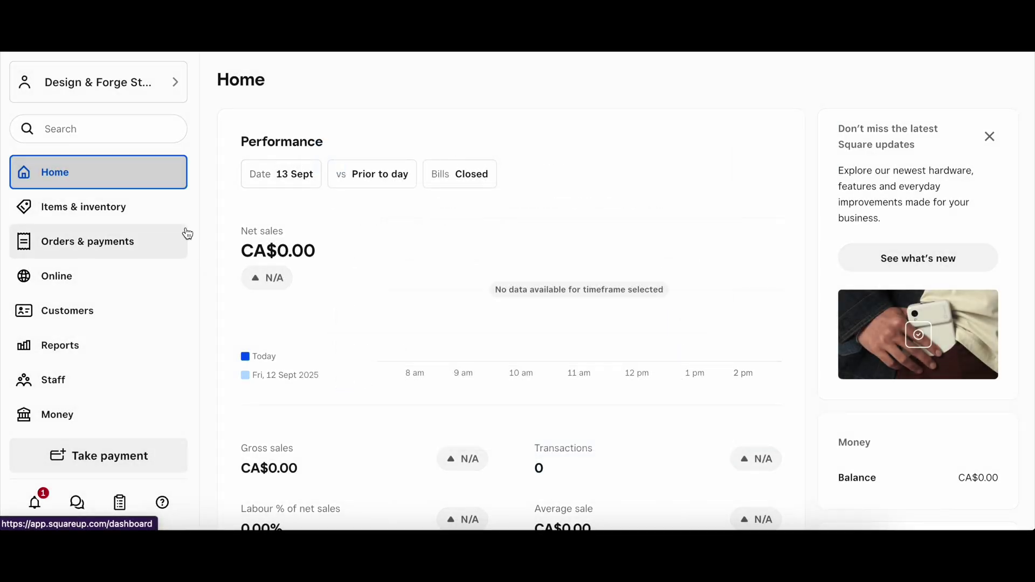
Step: Open Reports and expand the Sales reports group
click(101, 356)
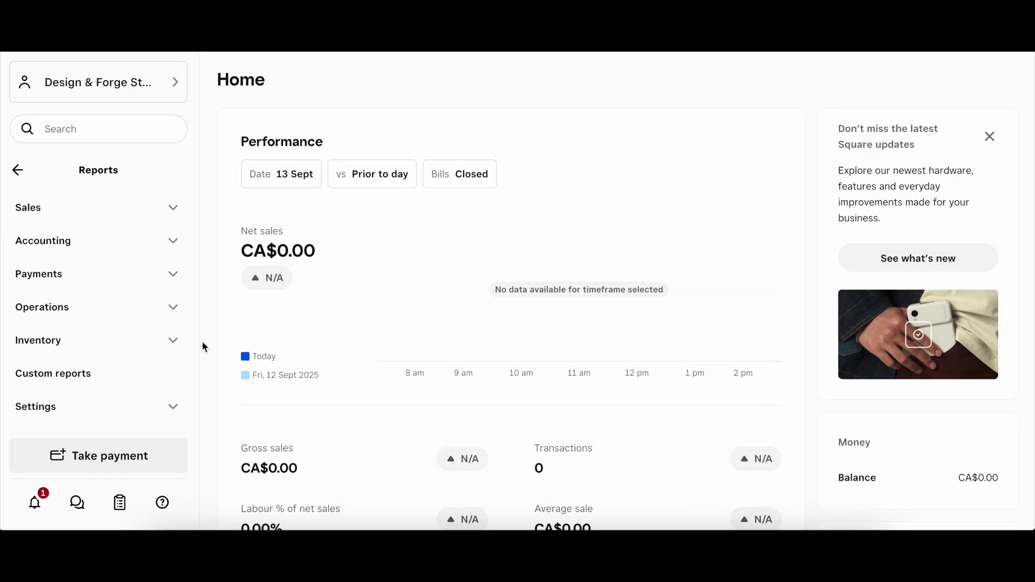
click(171, 209)
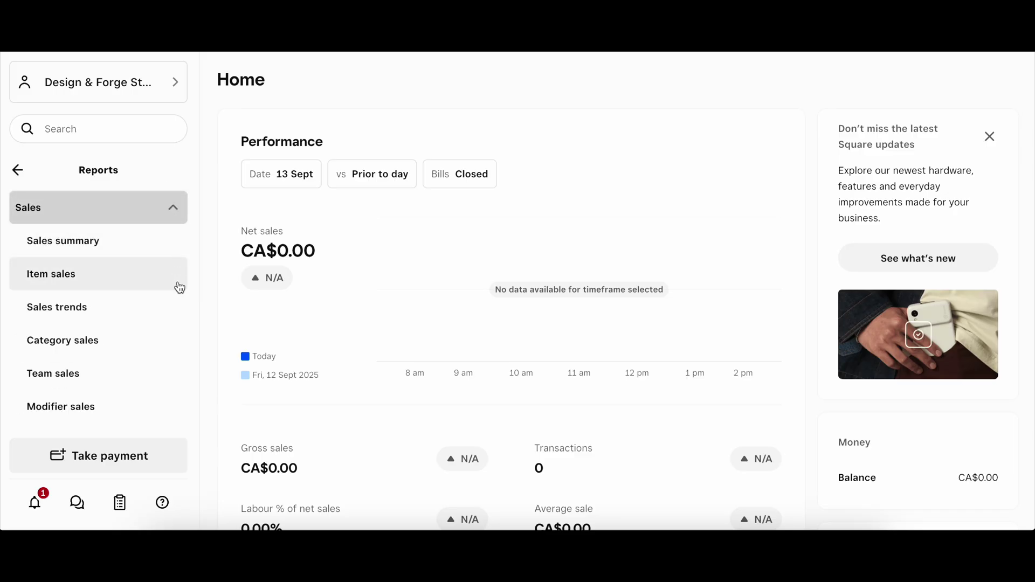
scroll(173, 335, down, 2)
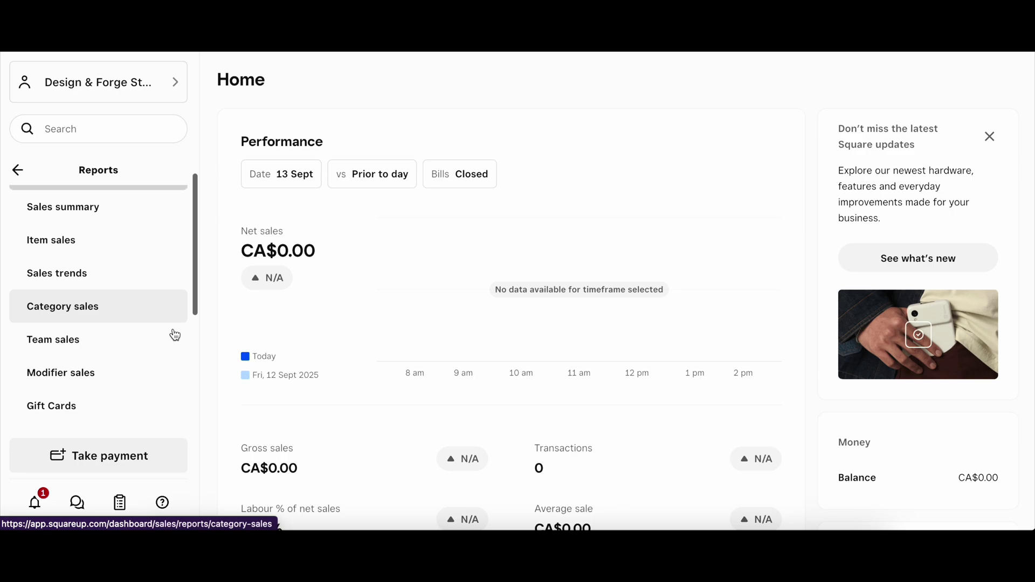
scroll(175, 336, down, 3)
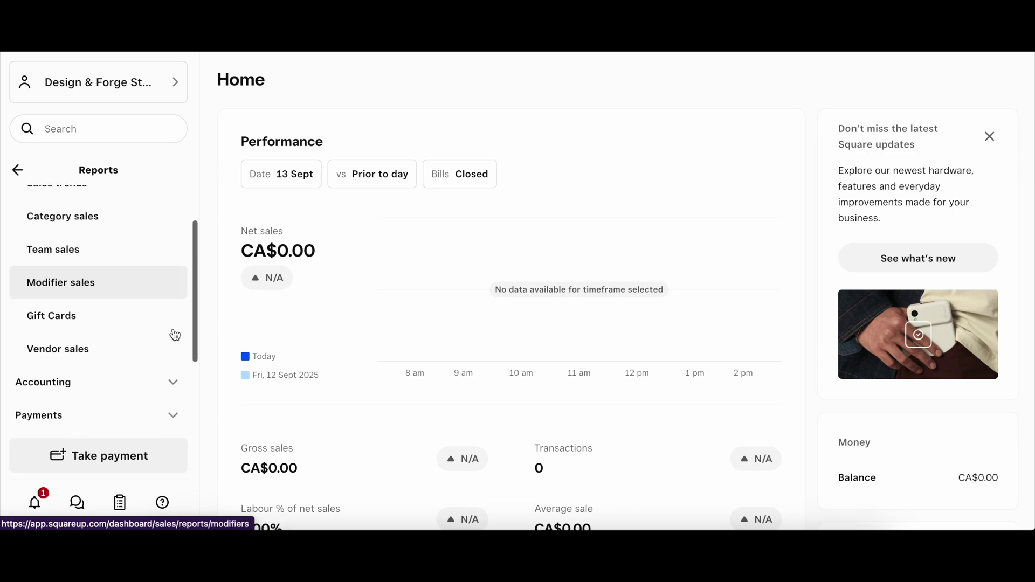
scroll(175, 336, down, 2)
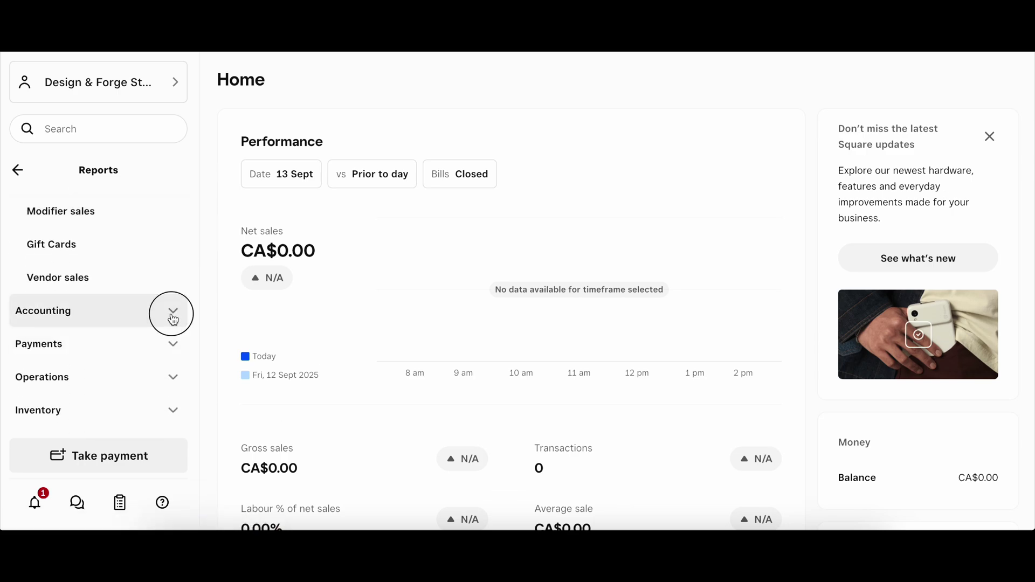
Step: Expand and collapse Accounting, then expand Inventory to list its reports
click(173, 318)
scroll(172, 318, down, 1)
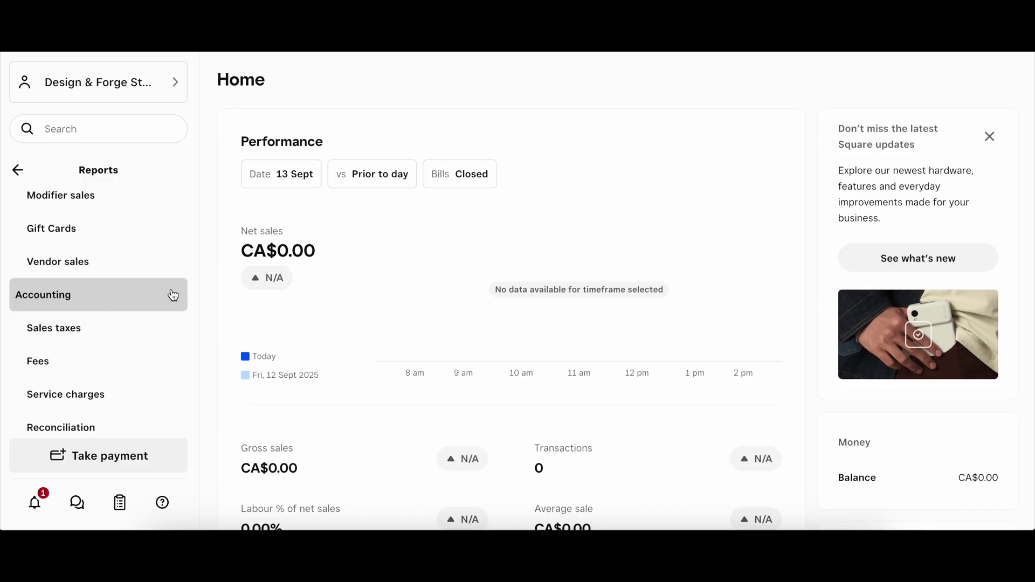
scroll(172, 294, down, 2)
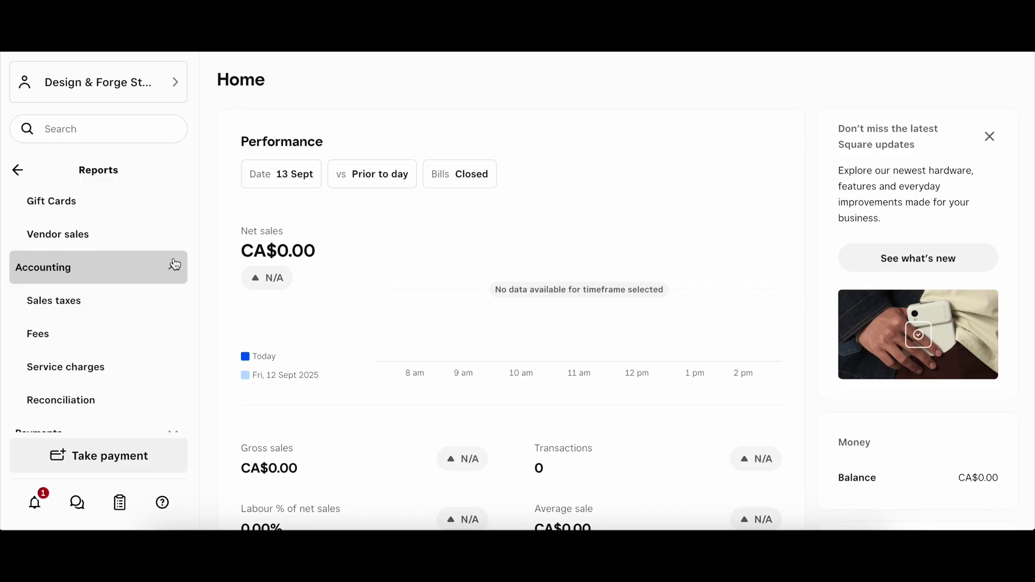
click(174, 263)
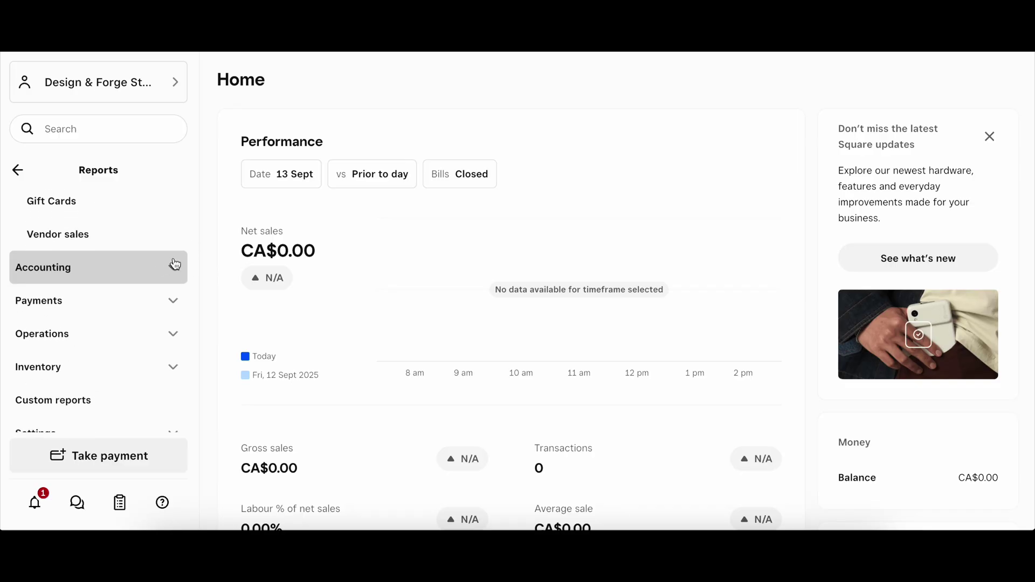
click(173, 366)
scroll(174, 369, down, 4)
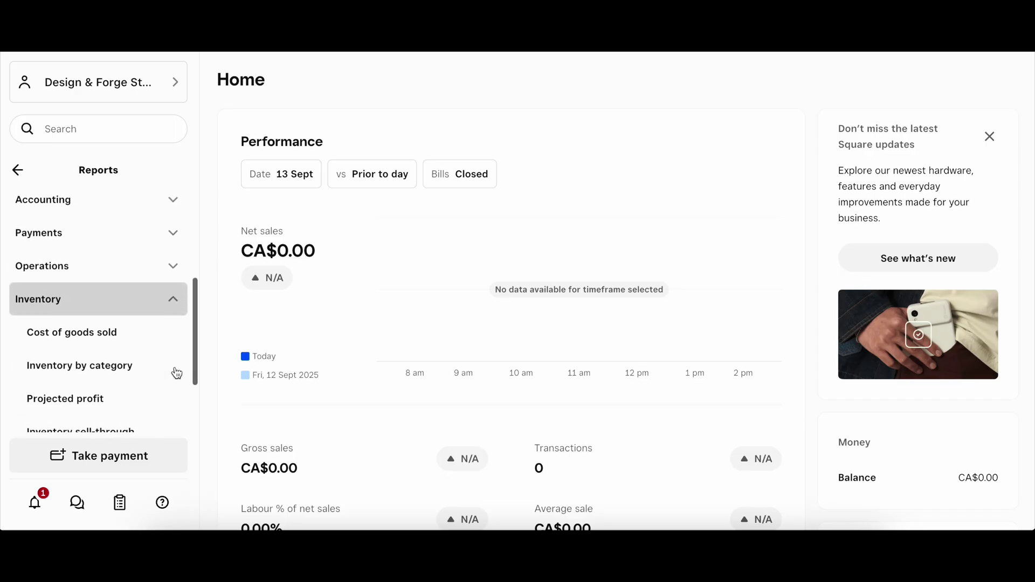
scroll(176, 373, down, 1)
Step: Browse the Inventory by category report's Retail Plus upgrade page, then collapse Inventory
click(148, 322)
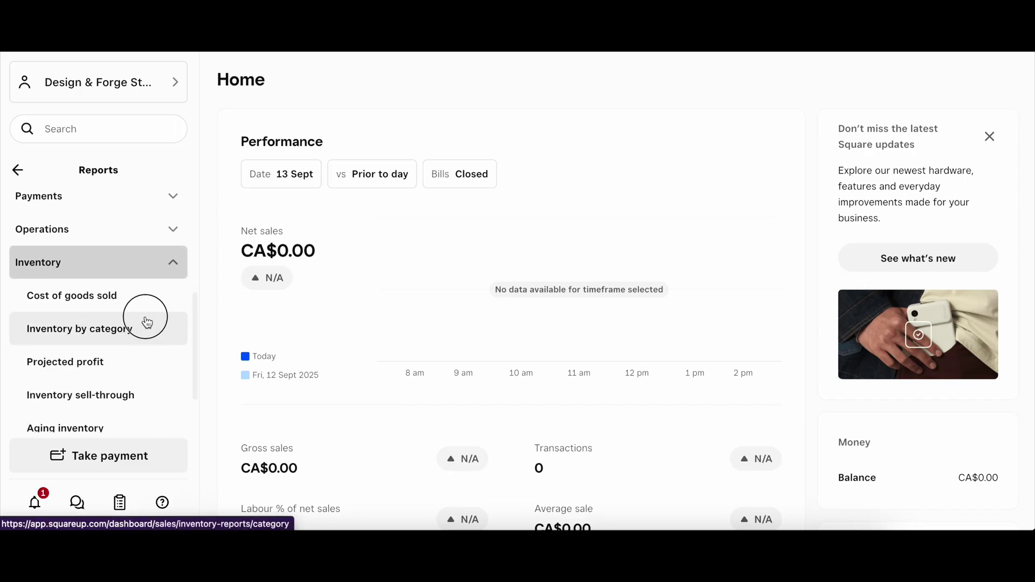
scroll(156, 337, down, 1)
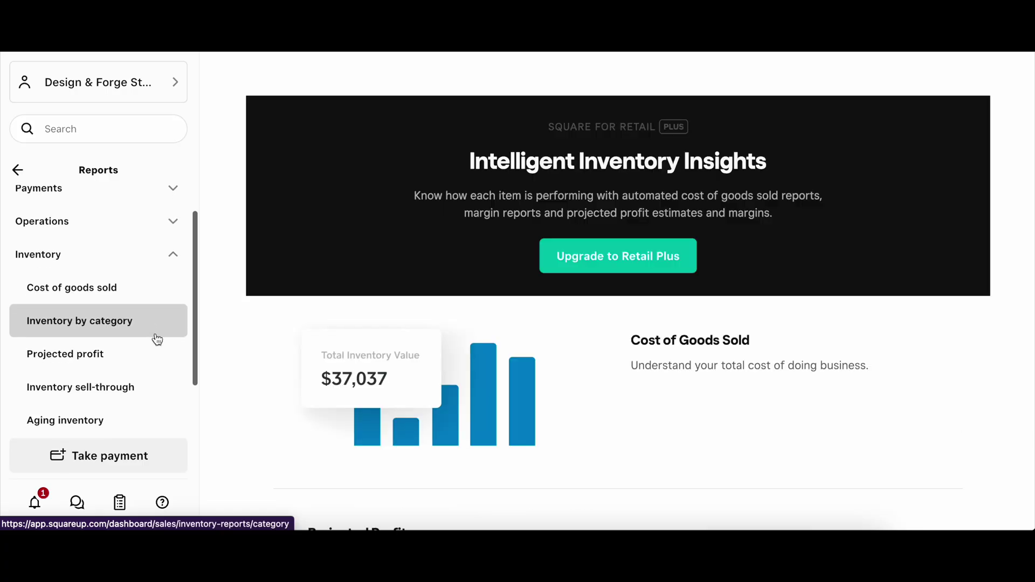
scroll(234, 368, down, 4)
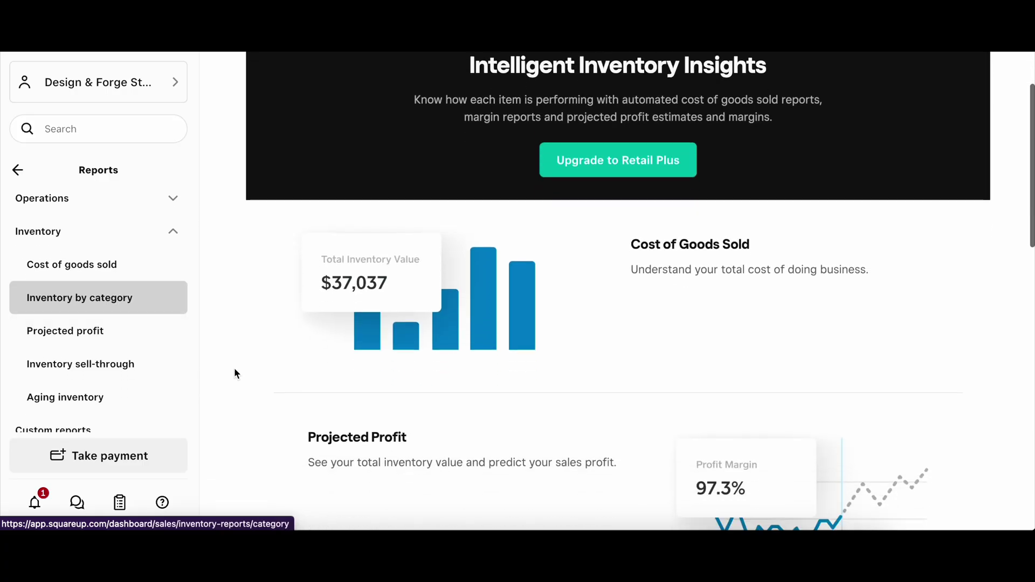
scroll(235, 373, down, 8)
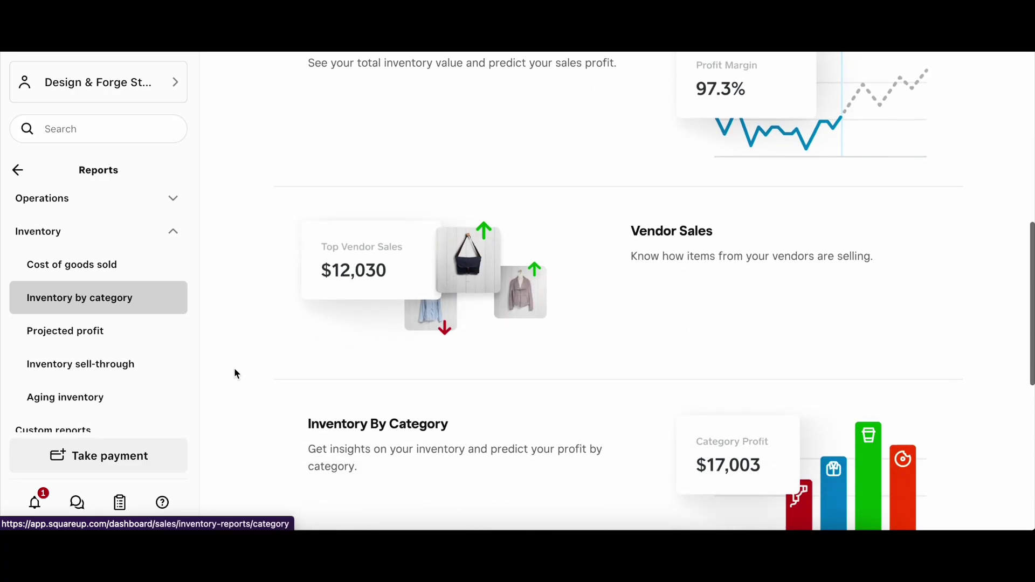
scroll(235, 372, down, 4)
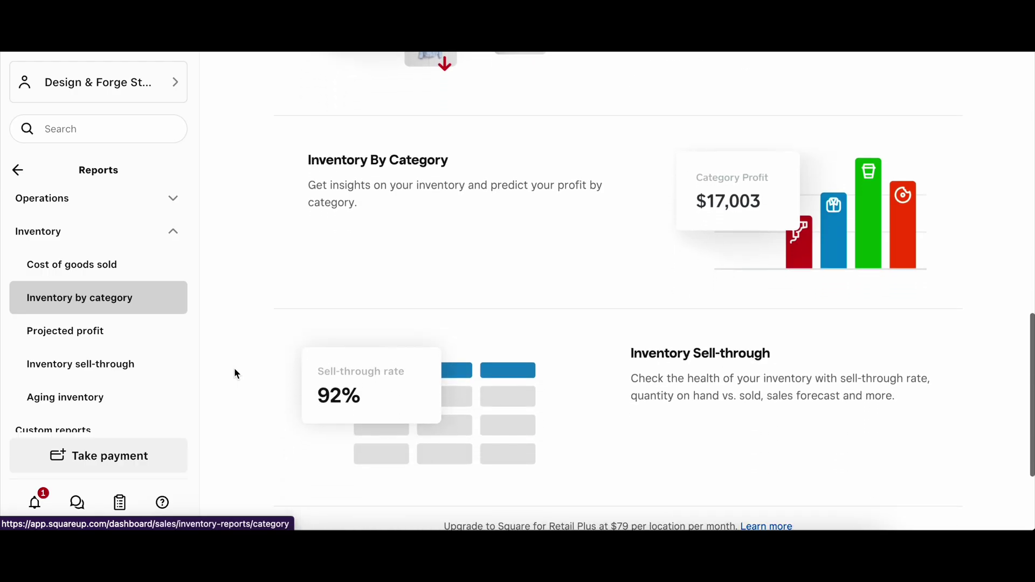
scroll(236, 373, up, 3)
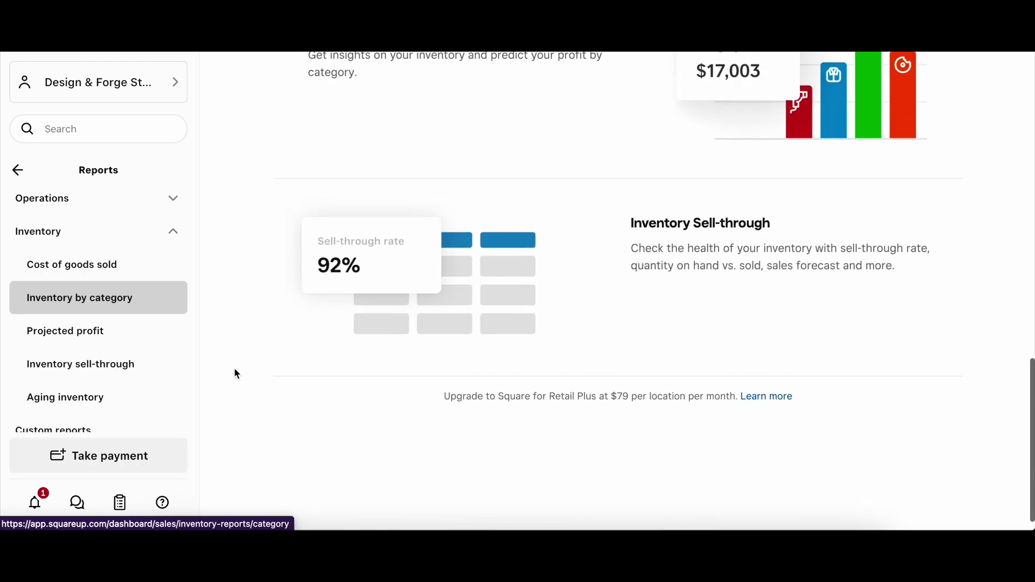
scroll(235, 372, up, 14)
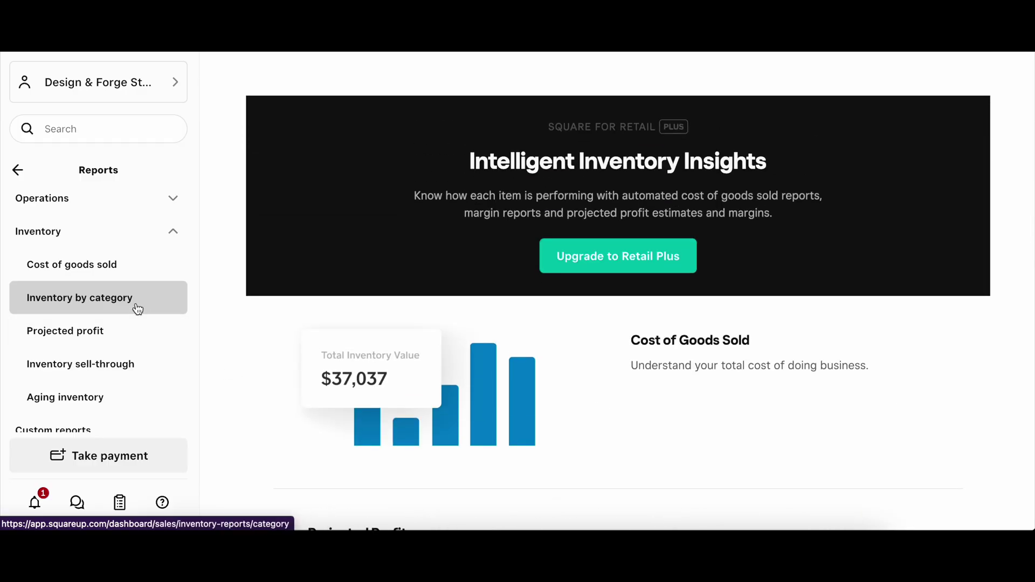
click(136, 305)
click(168, 235)
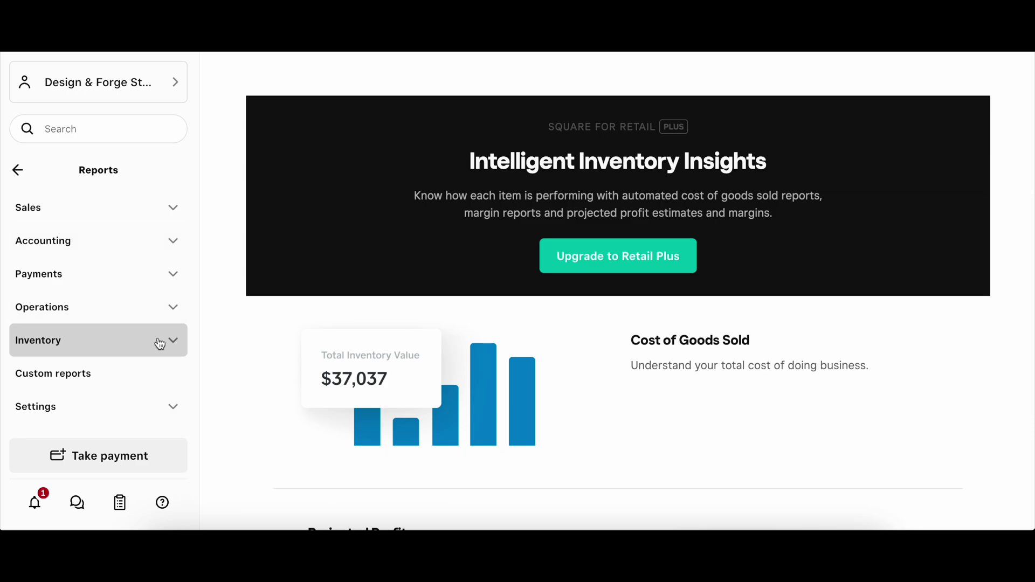
Step: Open the empty Custom reports page and expand the Sales reports list
click(157, 379)
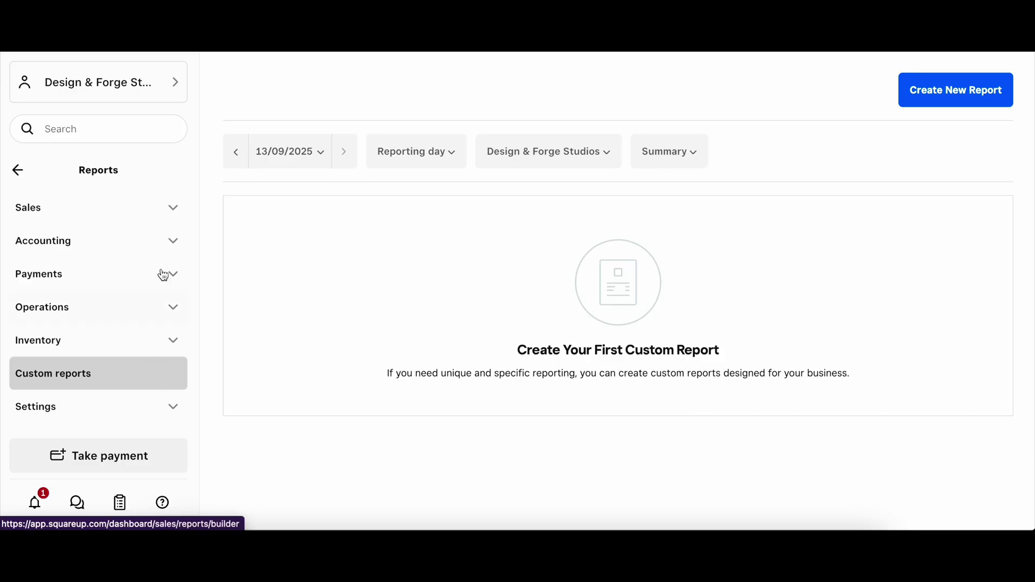
click(174, 214)
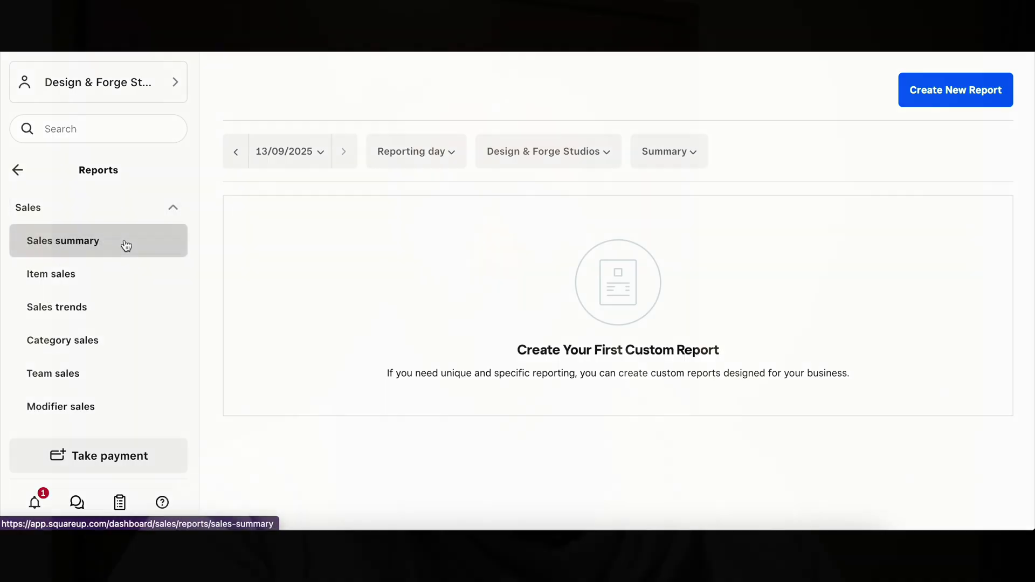